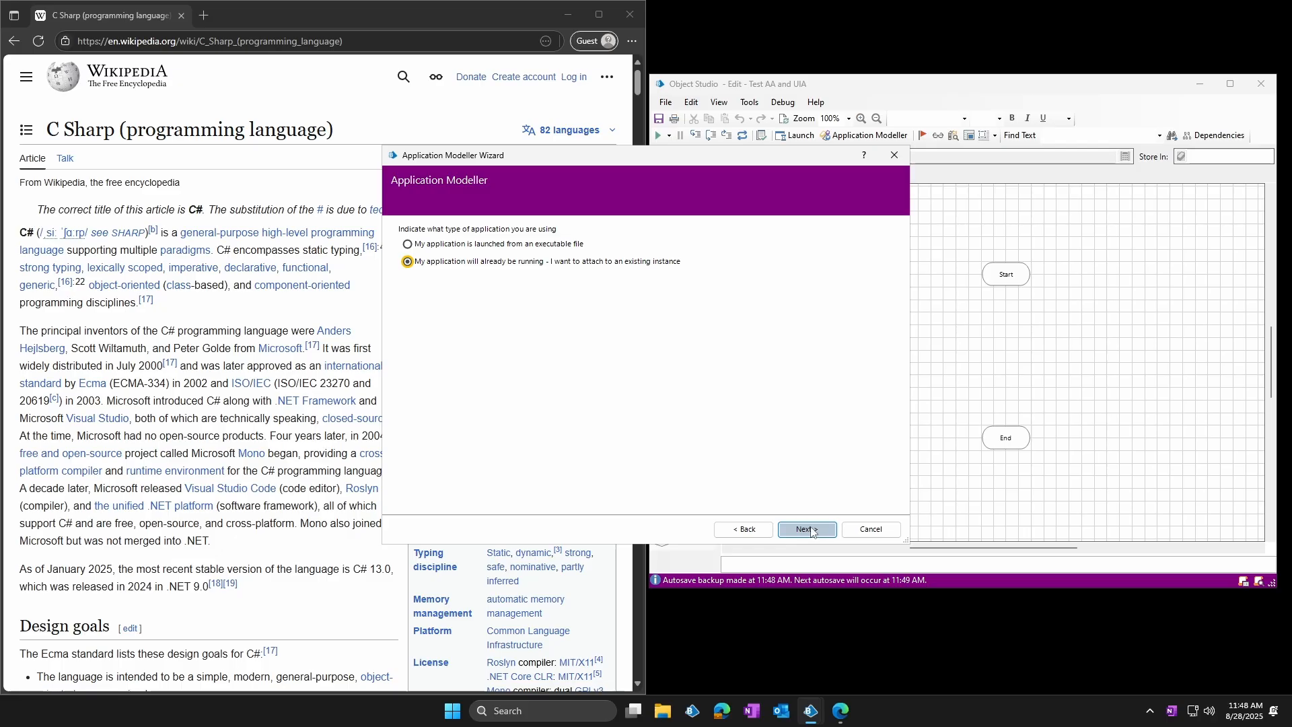
# Set up the application model to attach to a running window titled *Microsoft*Edge, enter Edge's Windows process name, and leave the launch path blank
pyautogui.click(808, 529)
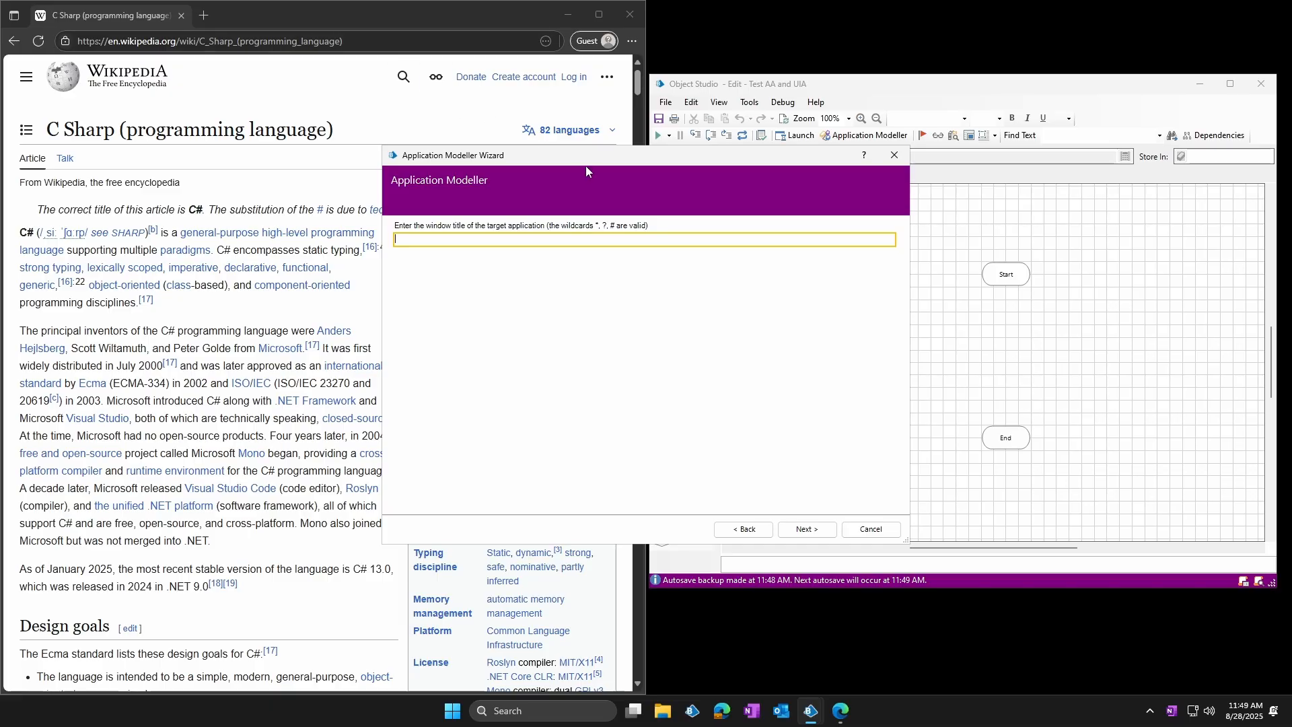
pyautogui.moveTo(594, 159); pyautogui.dragTo(854, 141)
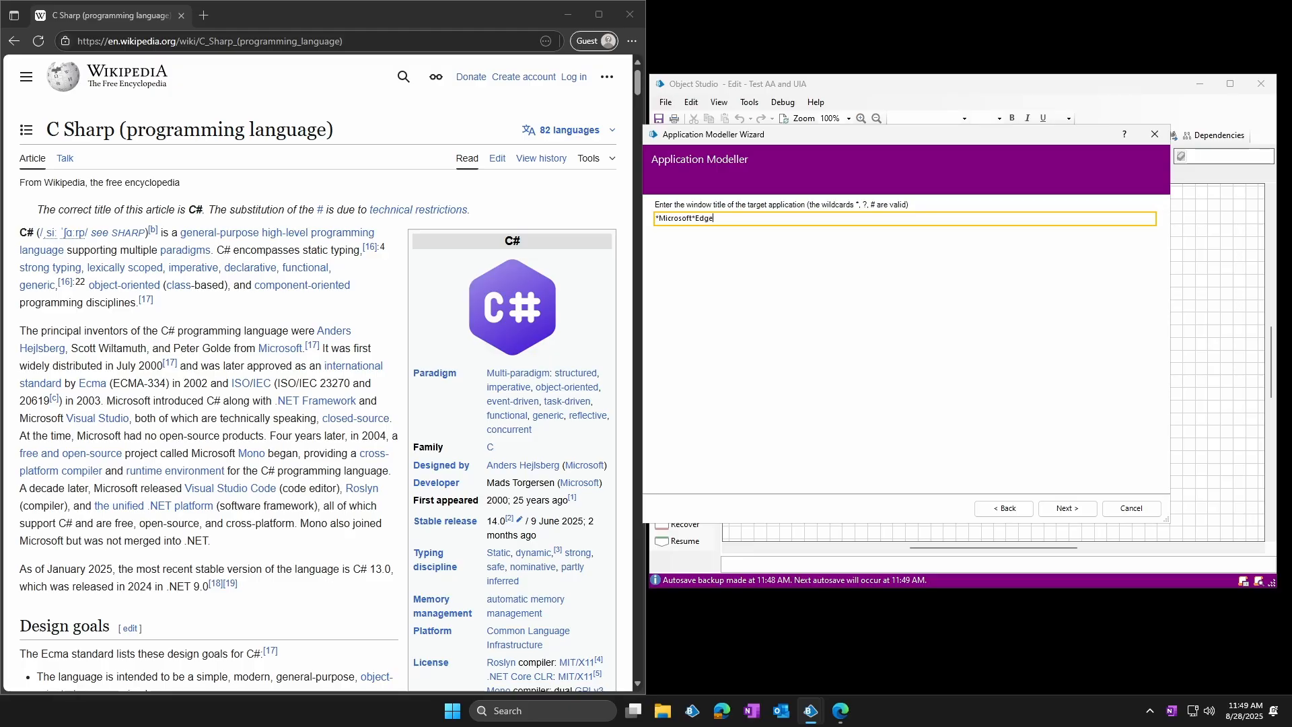
pyautogui.click(1075, 509)
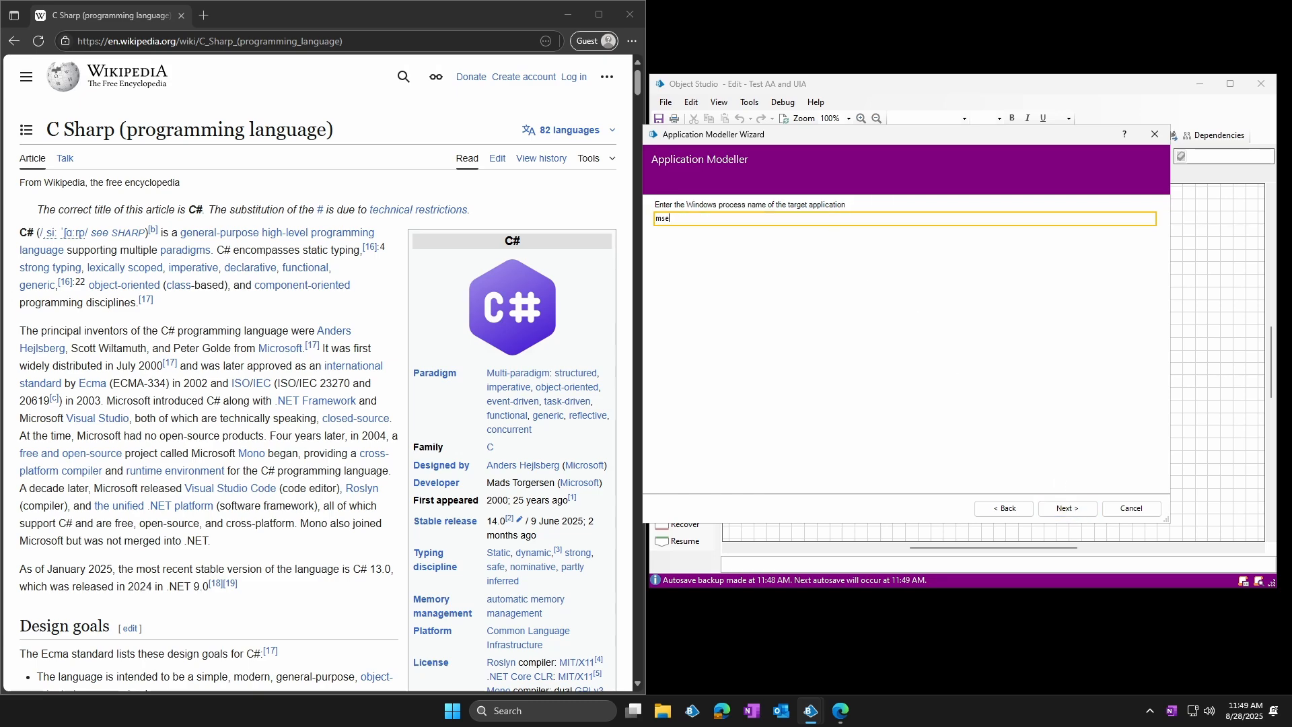
pyautogui.click(1064, 509)
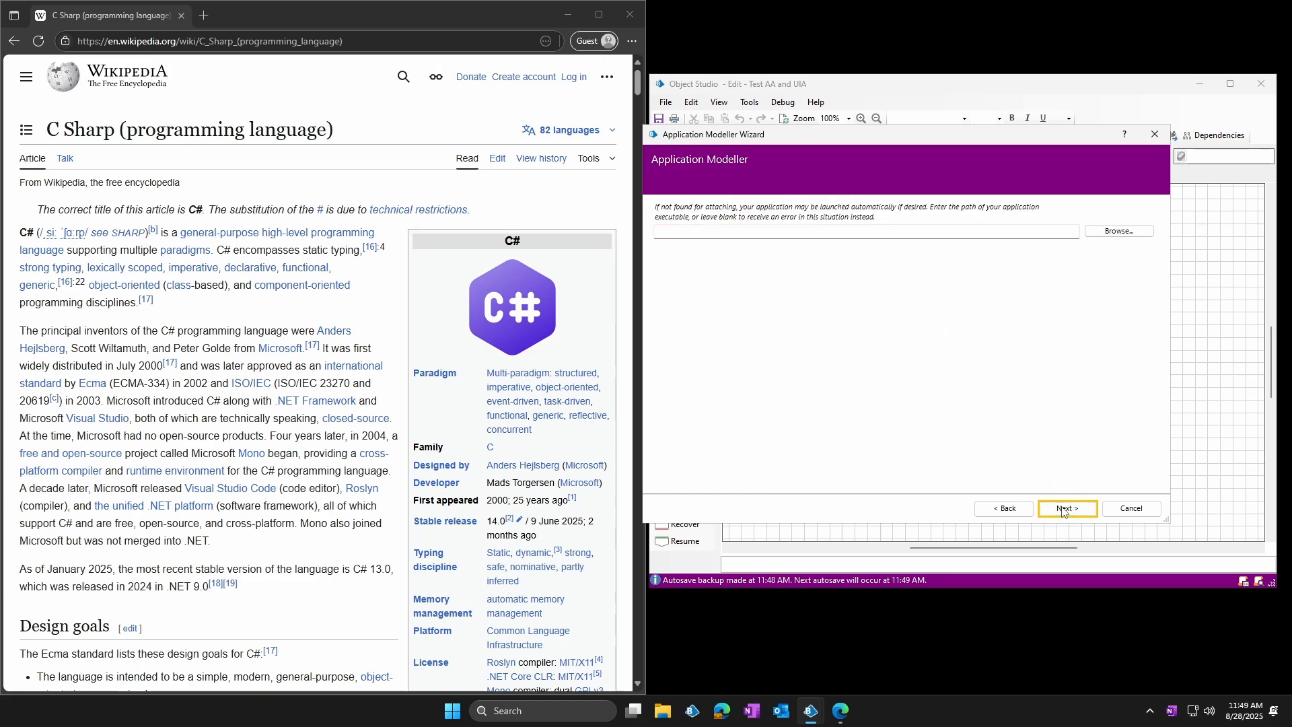
pyautogui.click(1065, 509)
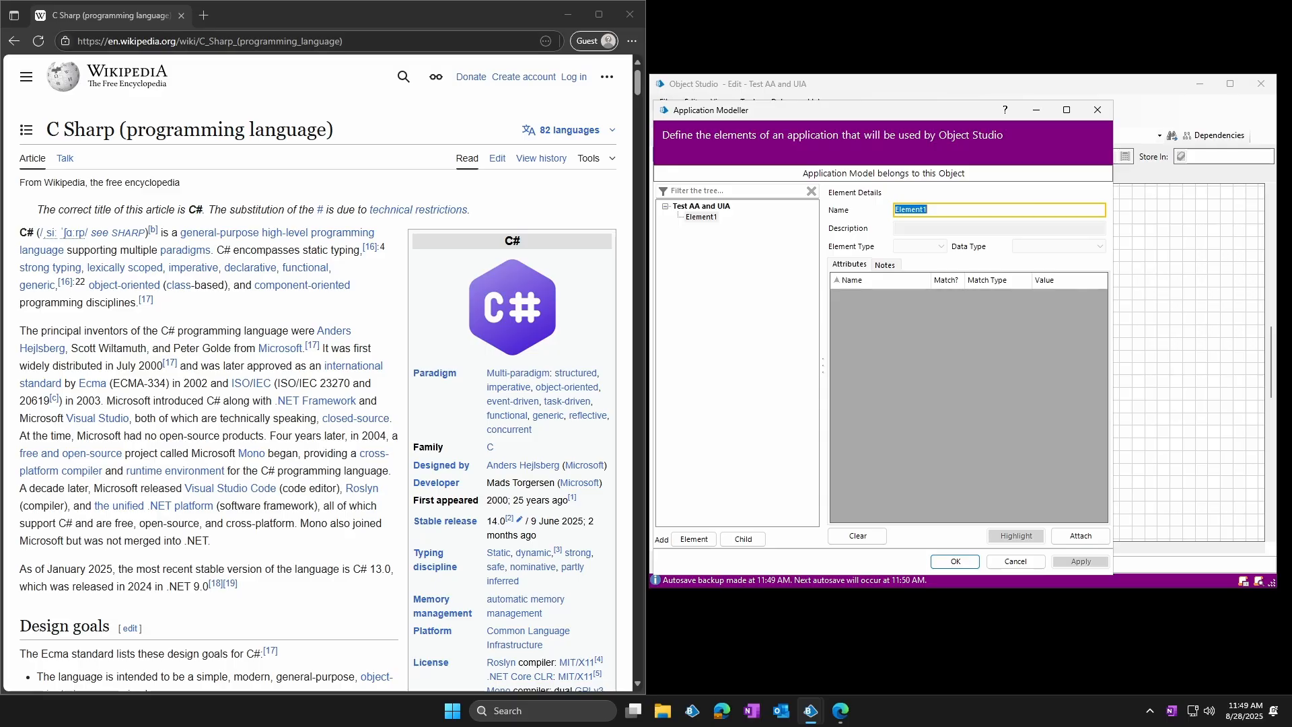
# Attach the application model to the running Edge window showing the C Sharp article
pyautogui.moveTo(60, 130); pyautogui.dragTo(86, 130)
pyautogui.click(347, 130)
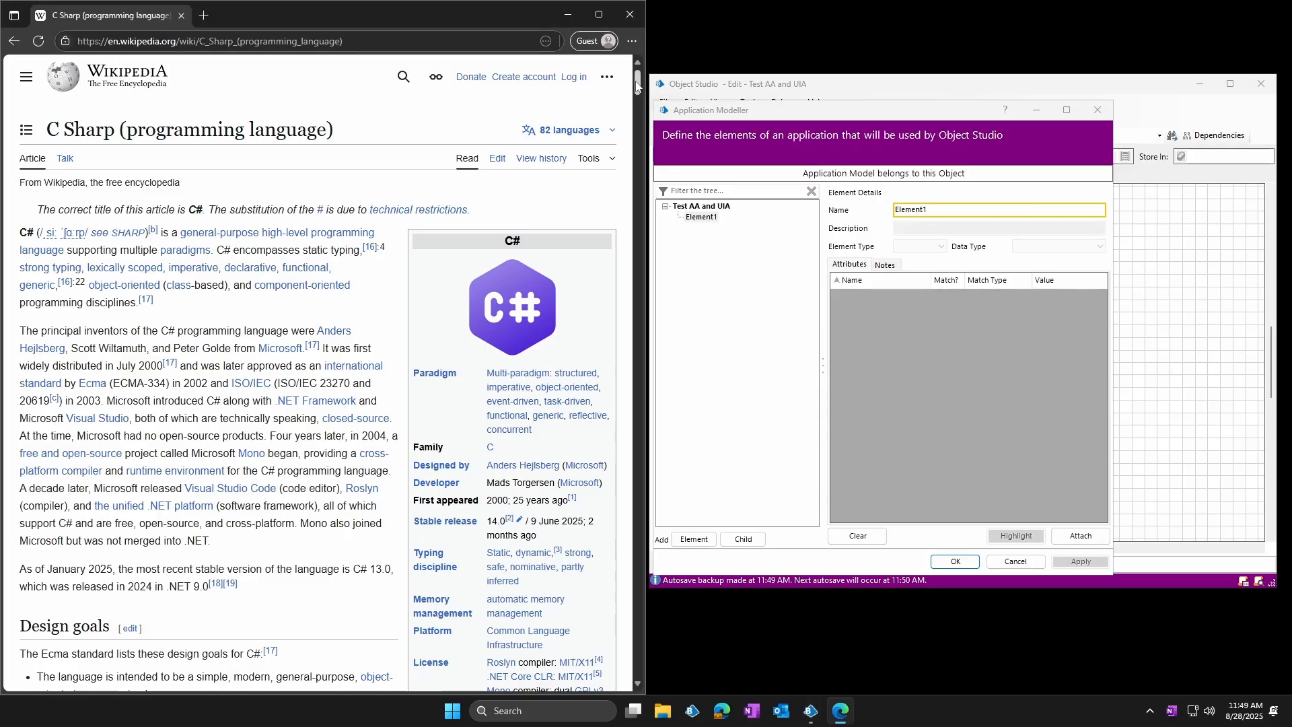
pyautogui.moveTo(636, 85)
pyautogui.mouseDown()
pyautogui.moveTo(645, 647)
pyautogui.moveTo(636, 71)
pyautogui.mouseUp()
pyautogui.click(1078, 535)
# Identify the article's "C Sharp (programming language)" heading in UI Automation mode for Element1 and name the element "C Sharp - UIA"
pyautogui.click(697, 219)
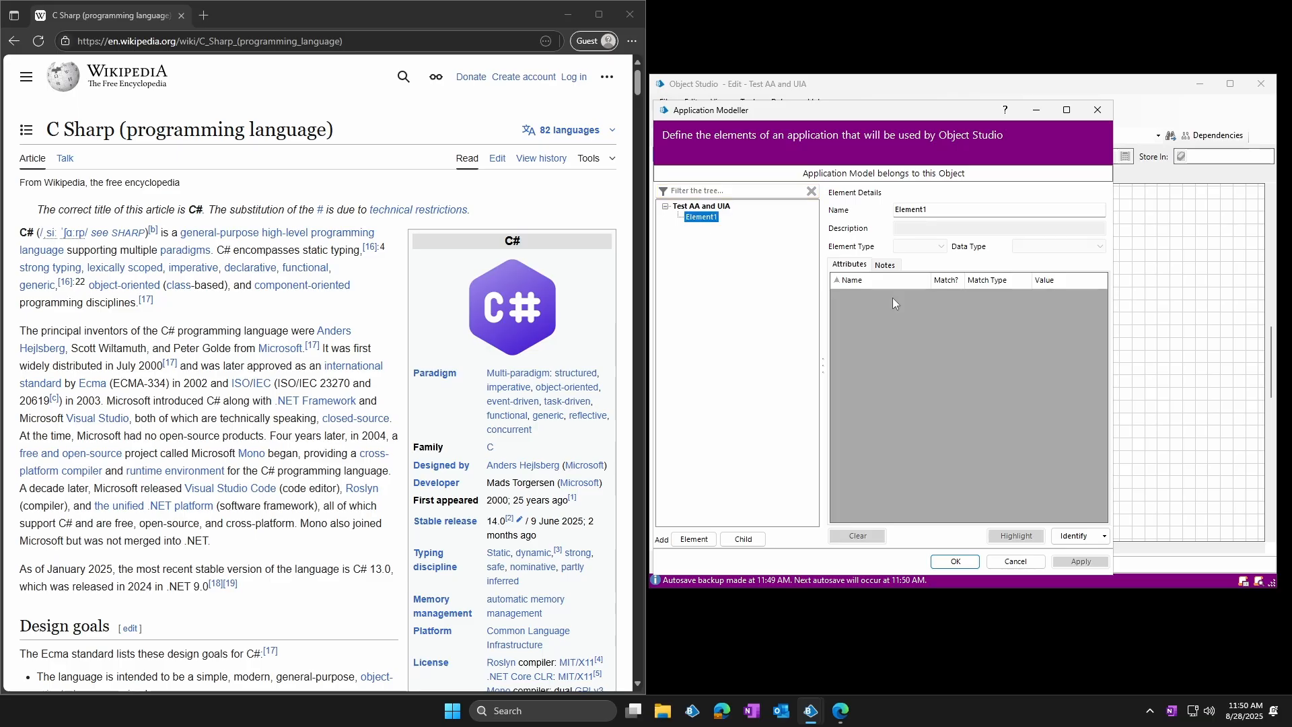
pyautogui.click(1074, 536)
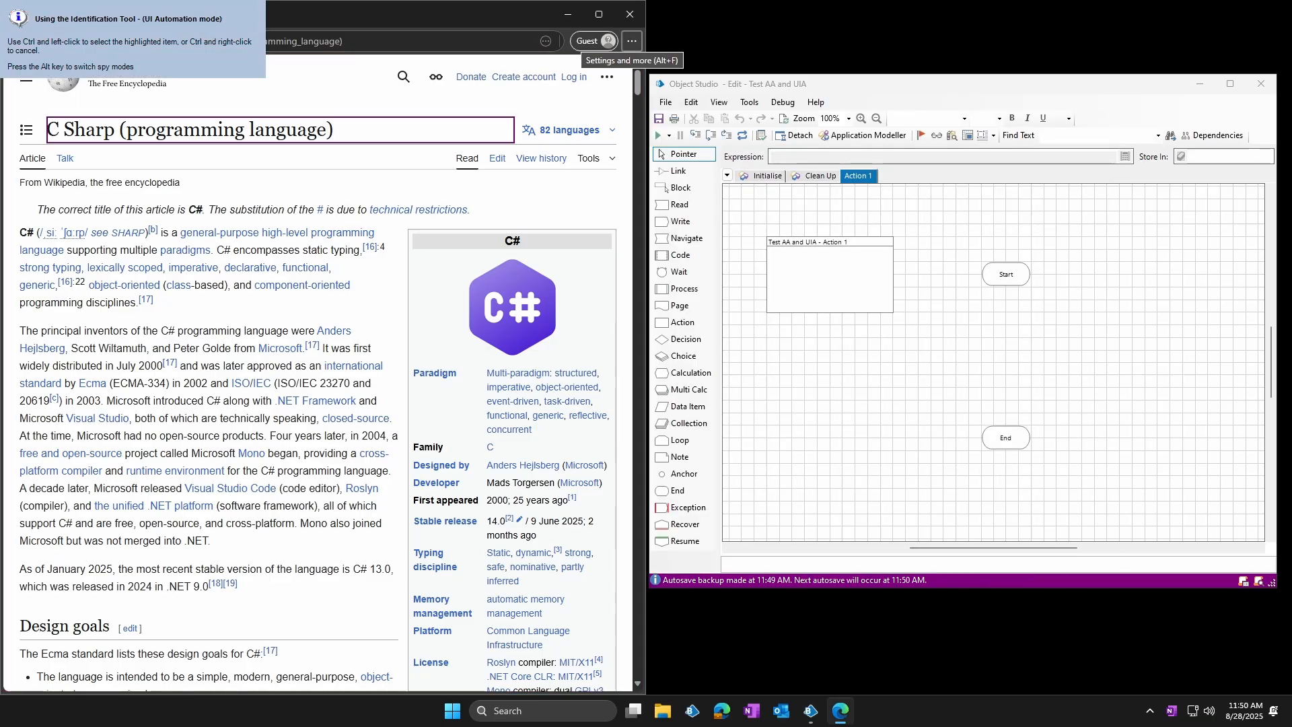
pyautogui.keyDown('ctrl'); pyautogui.click(441, 131); pyautogui.keyUp('ctrl')
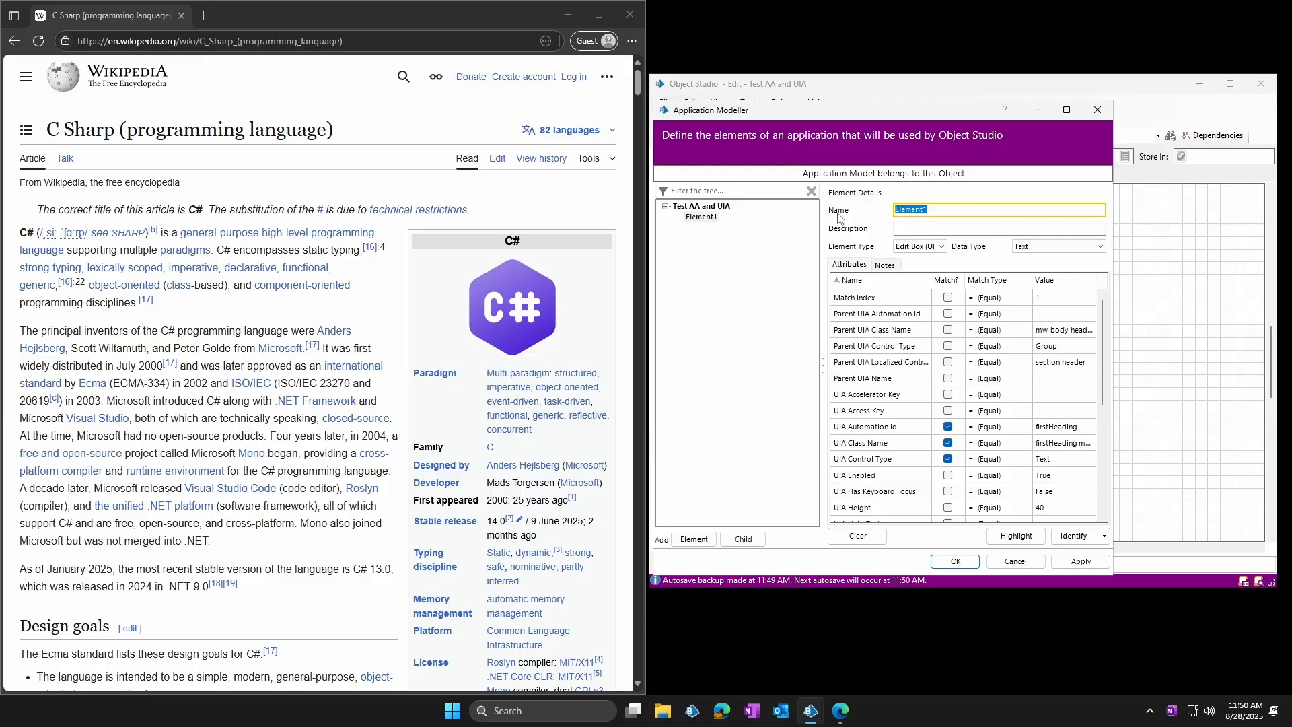
pyautogui.write('C Sharp - UIA')
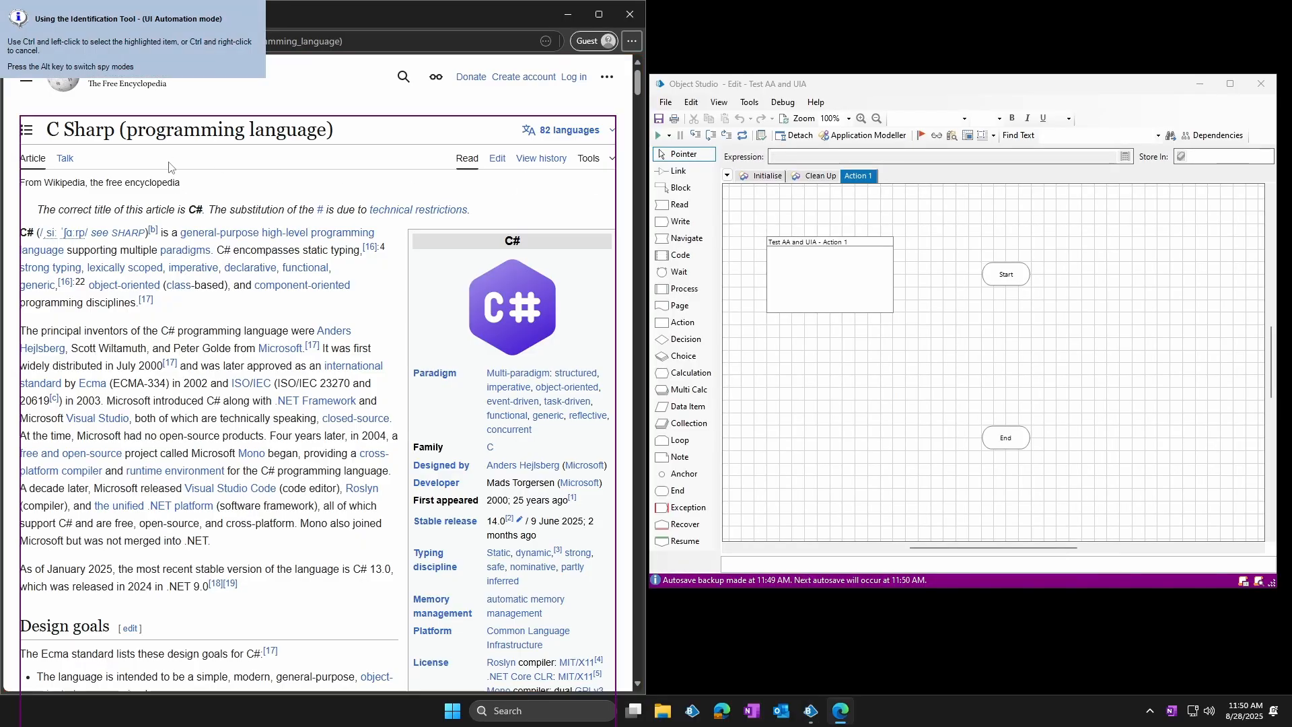
# Add an element that identifies the same article heading in Accessibility mode and name it "C Sharp - AA"
pyautogui.press('alt')
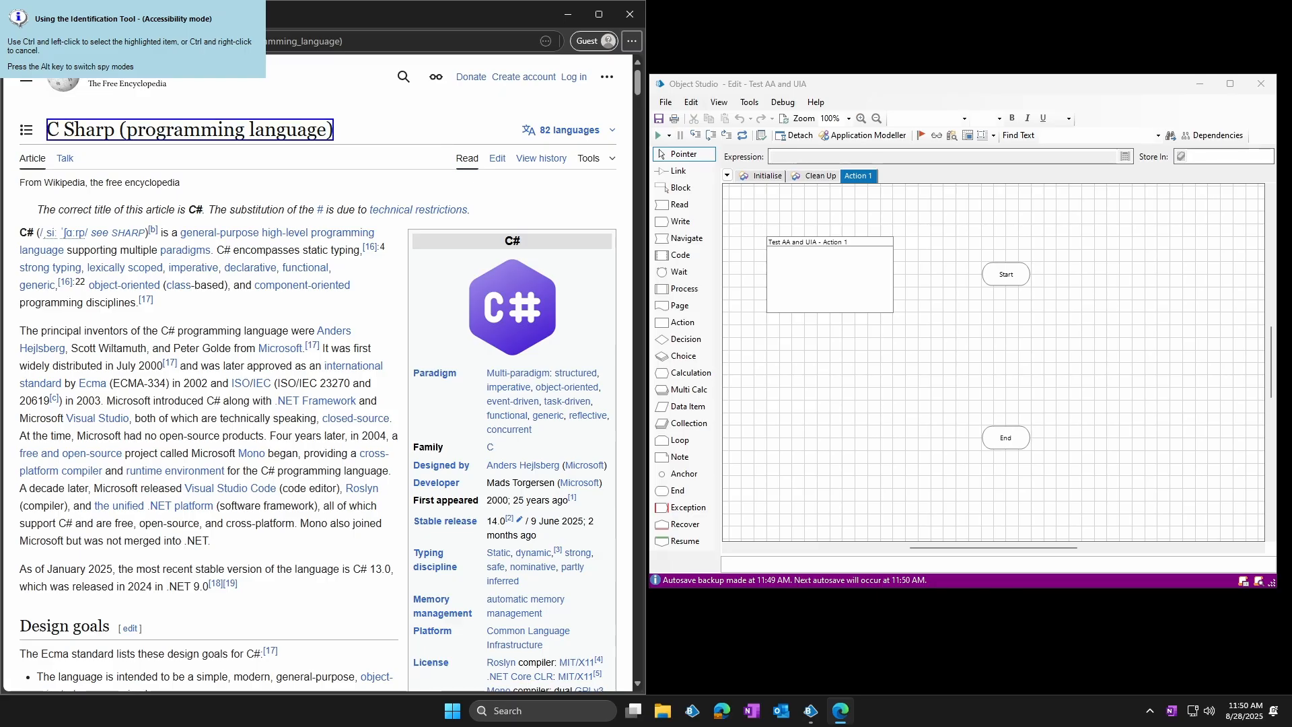
pyautogui.keyDown('ctrl'); pyautogui.click(190, 130); pyautogui.keyUp('ctrl')
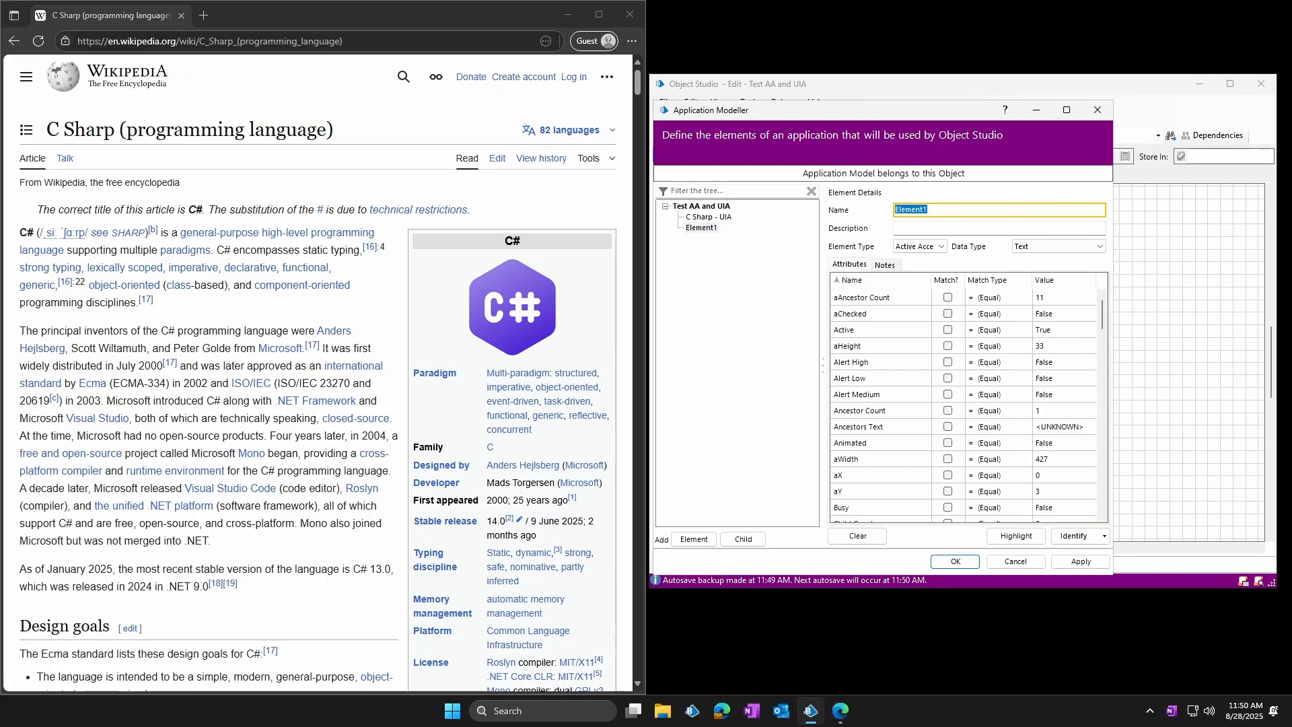
pyautogui.write('C Sharp - AA')
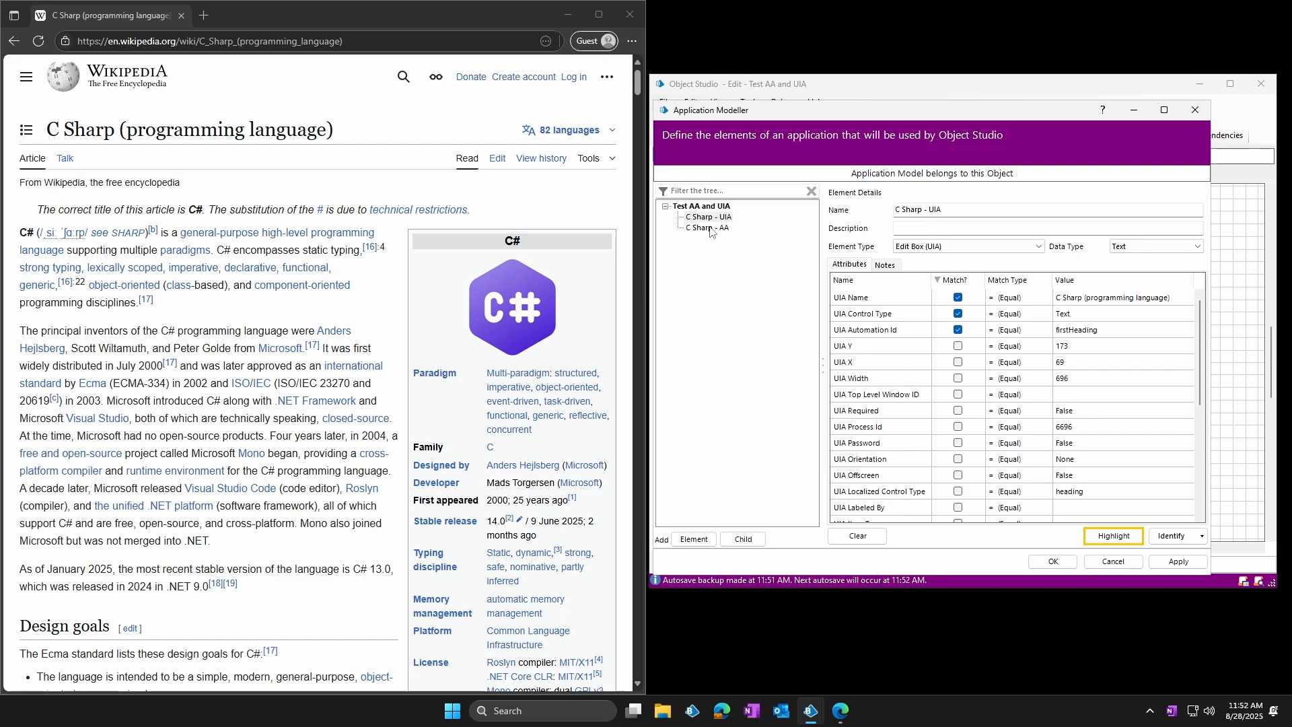
# Limit the C Sharp - AA element's matched attributes to Window Text, Role, Name and Class Name by unmatching all the others
pyautogui.click(710, 229)
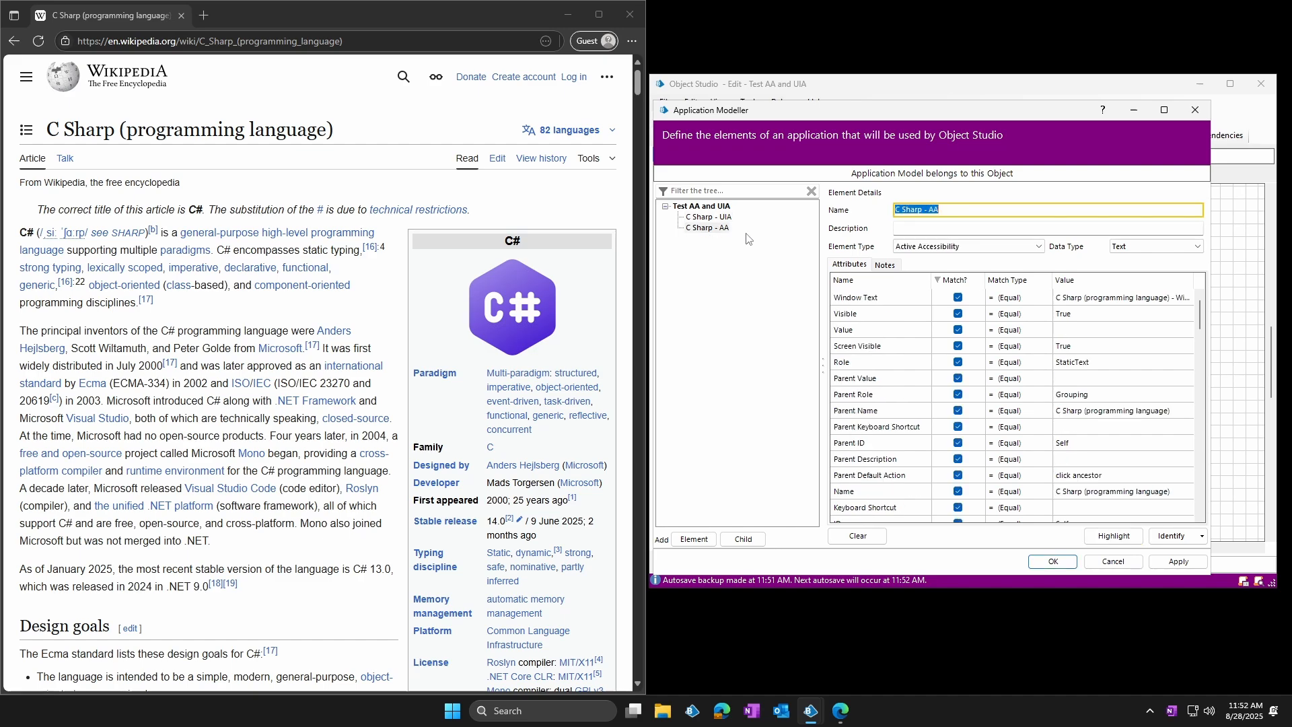
pyautogui.click(957, 329)
pyautogui.click(958, 378)
pyautogui.click(958, 427)
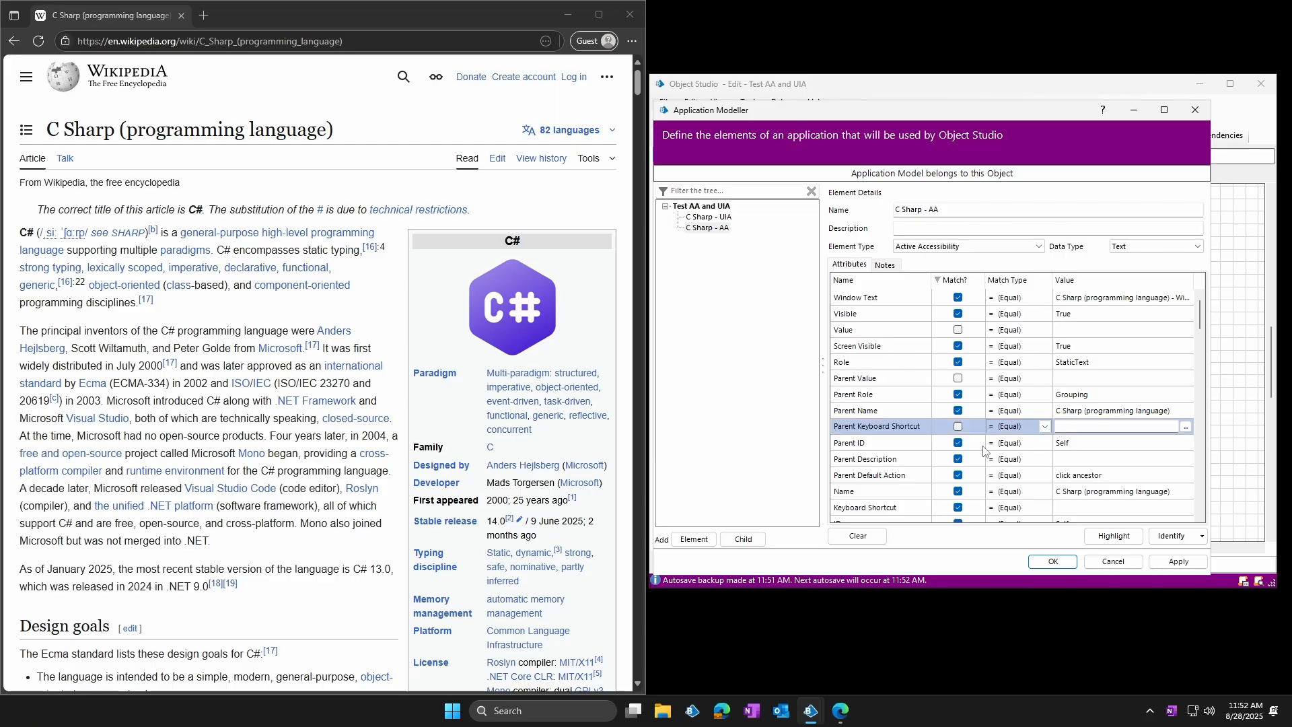
pyautogui.scroll(-1, 970, 444)
pyautogui.click(958, 456)
pyautogui.scroll(-1, 979, 457)
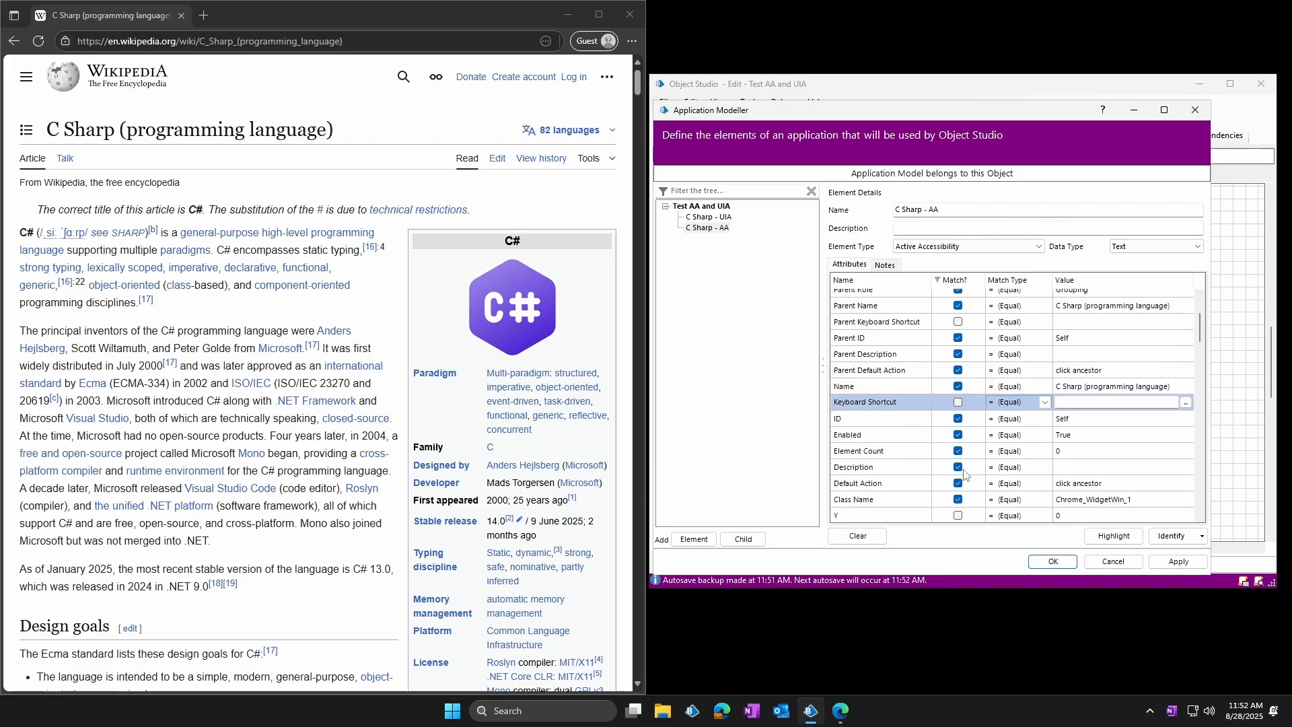
pyautogui.click(958, 466)
pyautogui.scroll(-1, 966, 464)
pyautogui.click(958, 416)
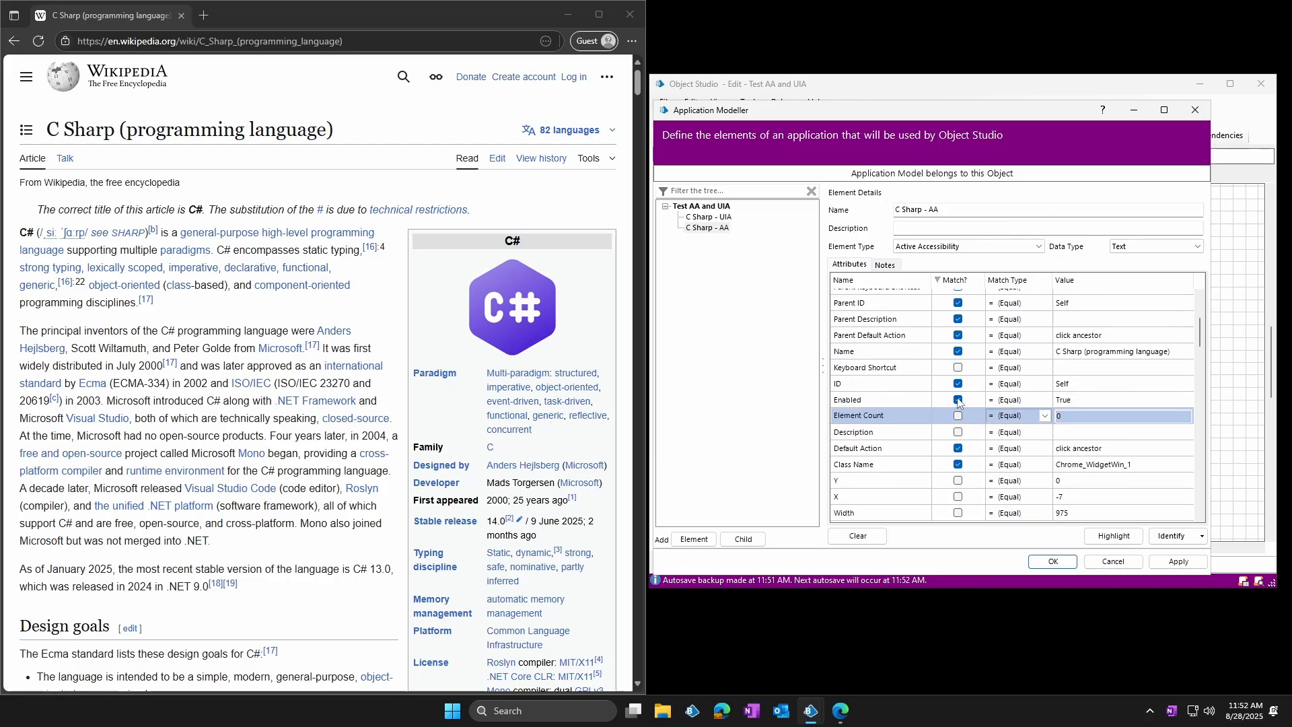
pyautogui.click(958, 400)
pyautogui.click(960, 384)
pyautogui.scroll(1, 972, 379)
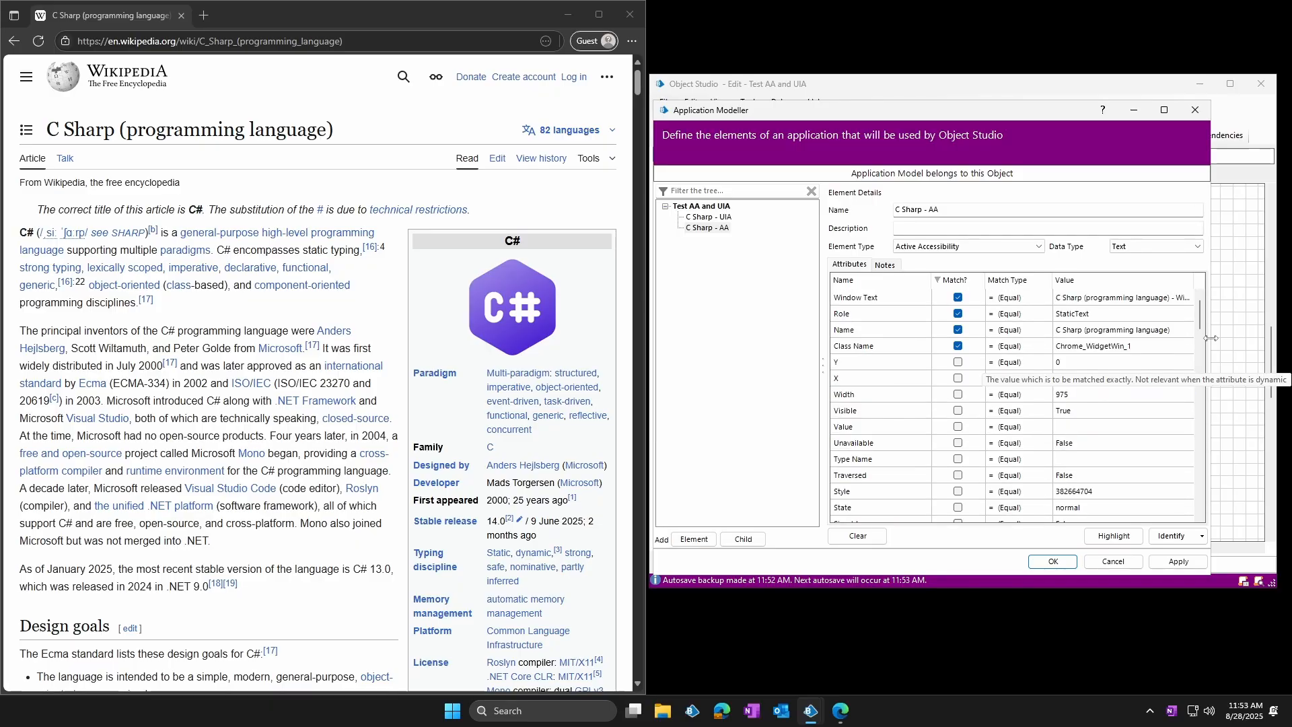
# Identify the article's "Hello World" heading under Examples in UI Automation mode for a new element
pyautogui.moveTo(1211, 338); pyautogui.dragTo(1248, 338)
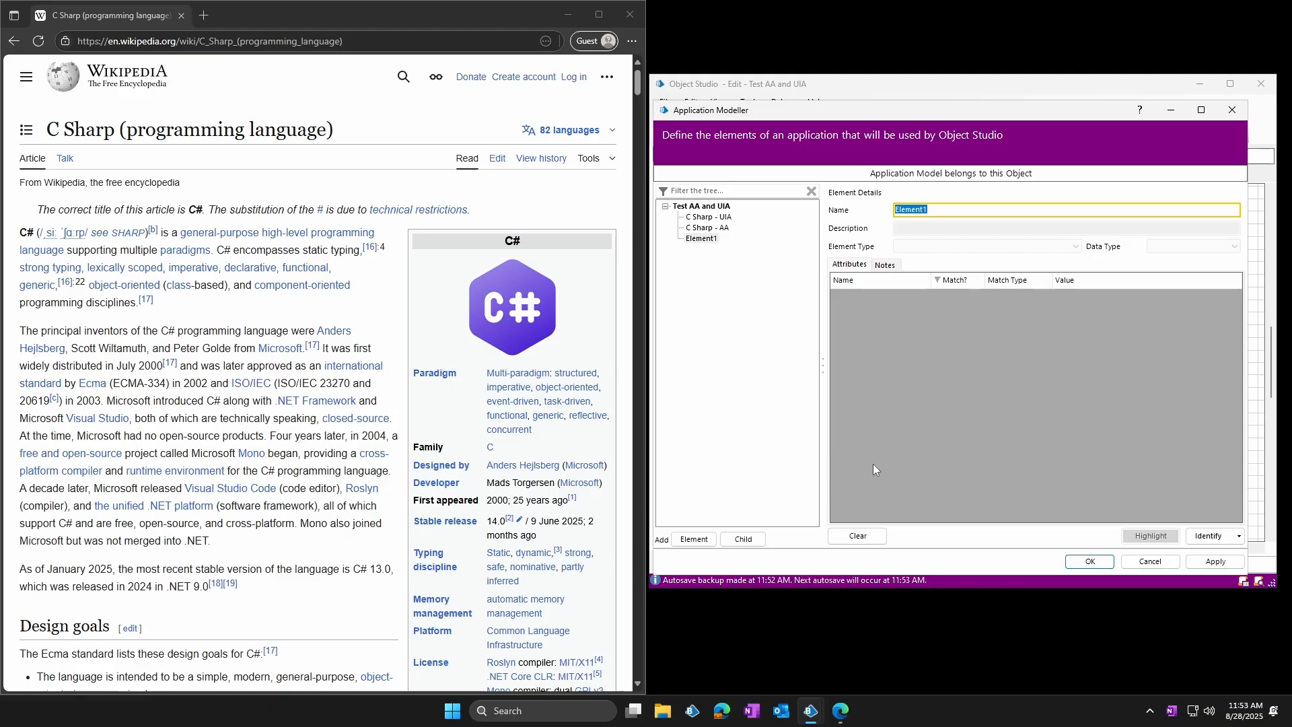
pyautogui.scroll(-20, 425, 403)
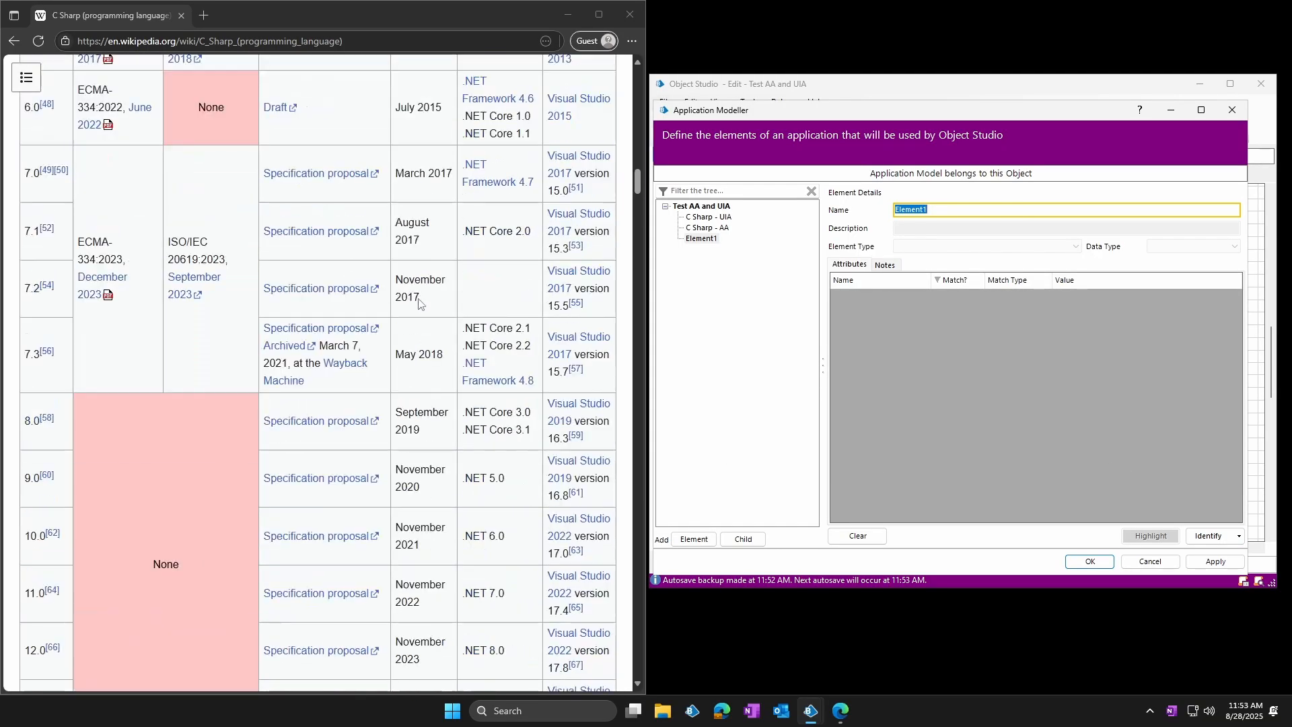
pyautogui.scroll(-10, 418, 303)
pyautogui.moveTo(635, 232); pyautogui.dragTo(634, 406)
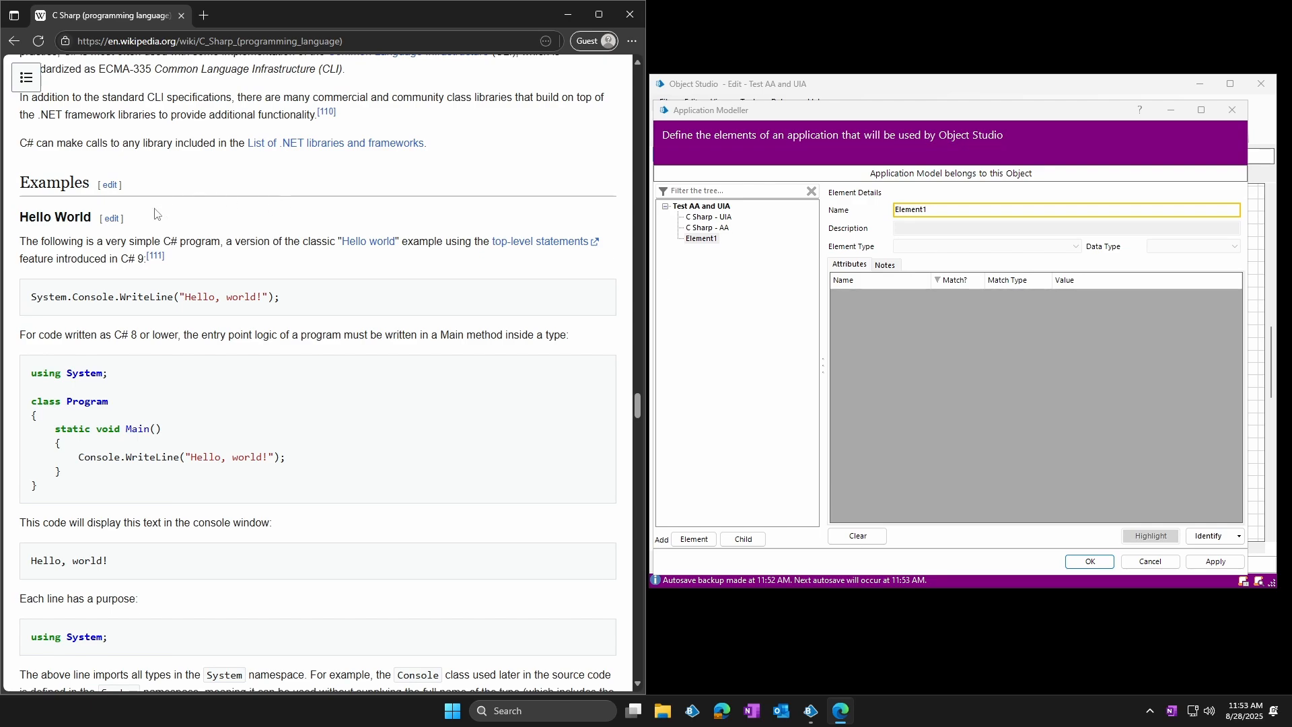
pyautogui.click(1208, 536)
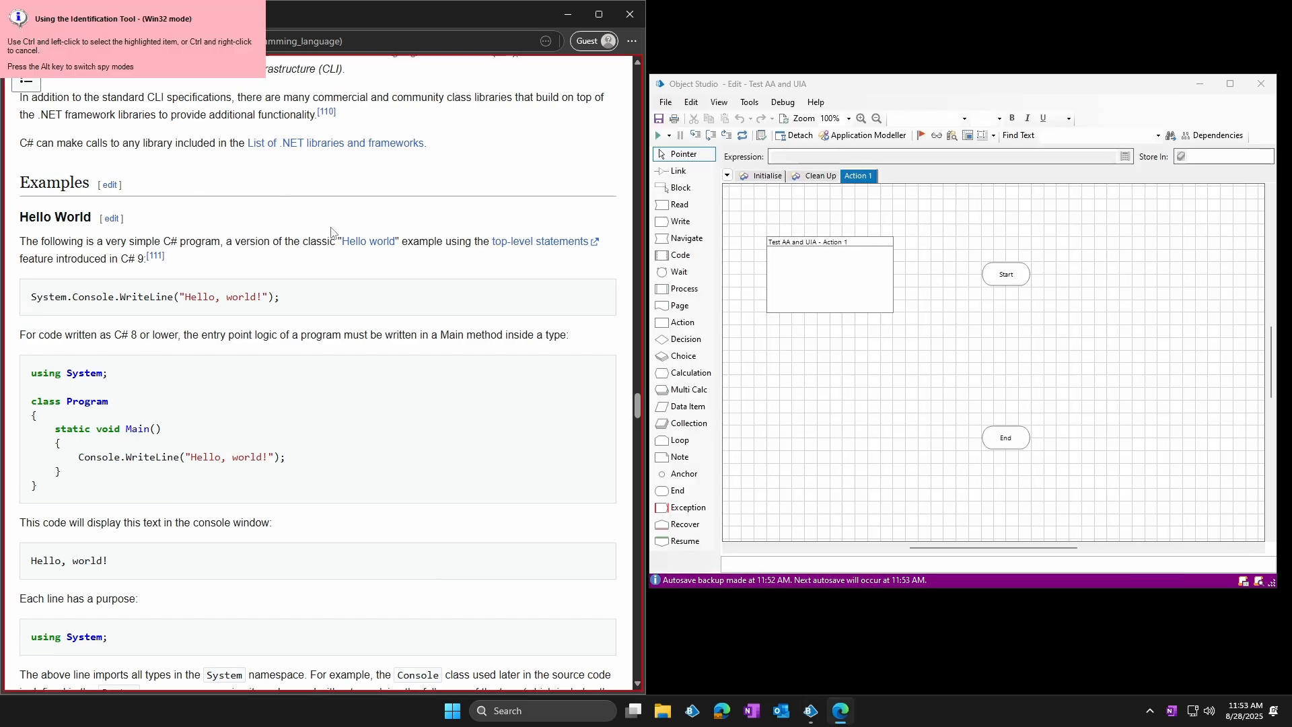
pyautogui.keyDown('ctrl'); pyautogui.click(71, 224); pyautogui.keyUp('ctrl')
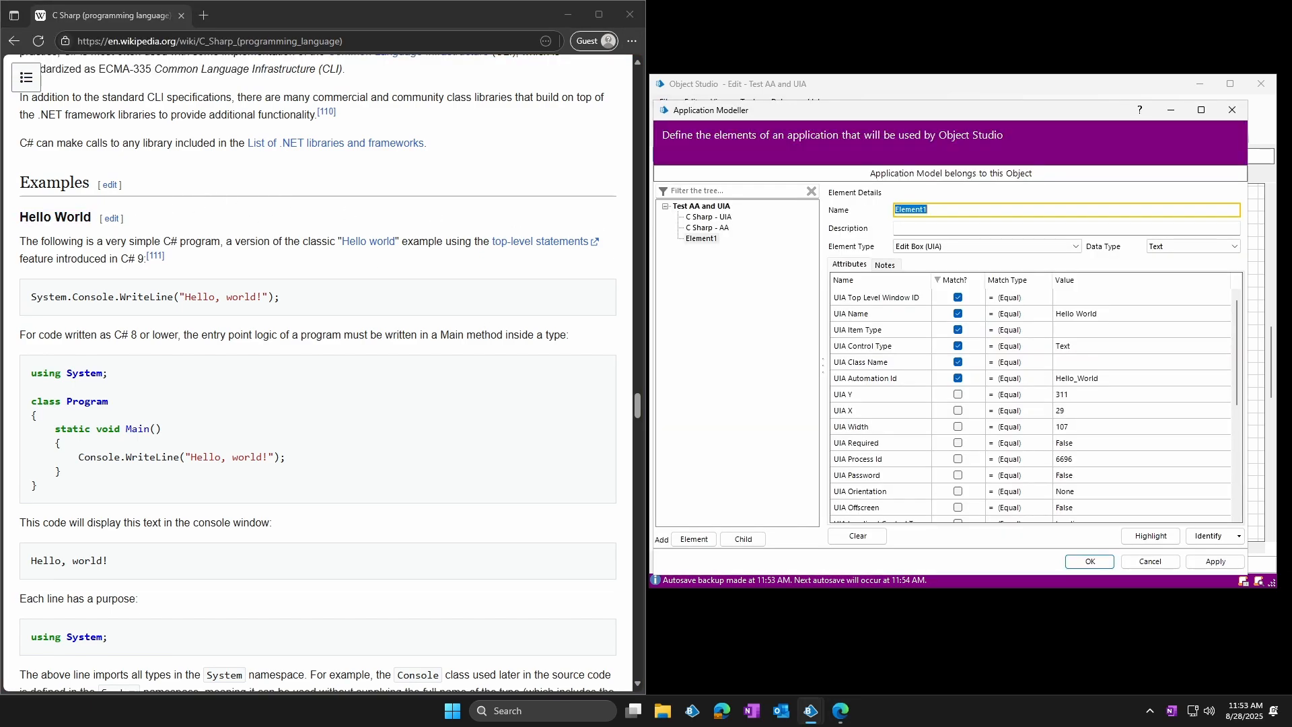
pyautogui.write('He')
pyautogui.write('UIA')
# Name the identified element "Hello World - UIA" and add another element named "Hello World - AA"
pyautogui.click(694, 539)
pyautogui.write('He')
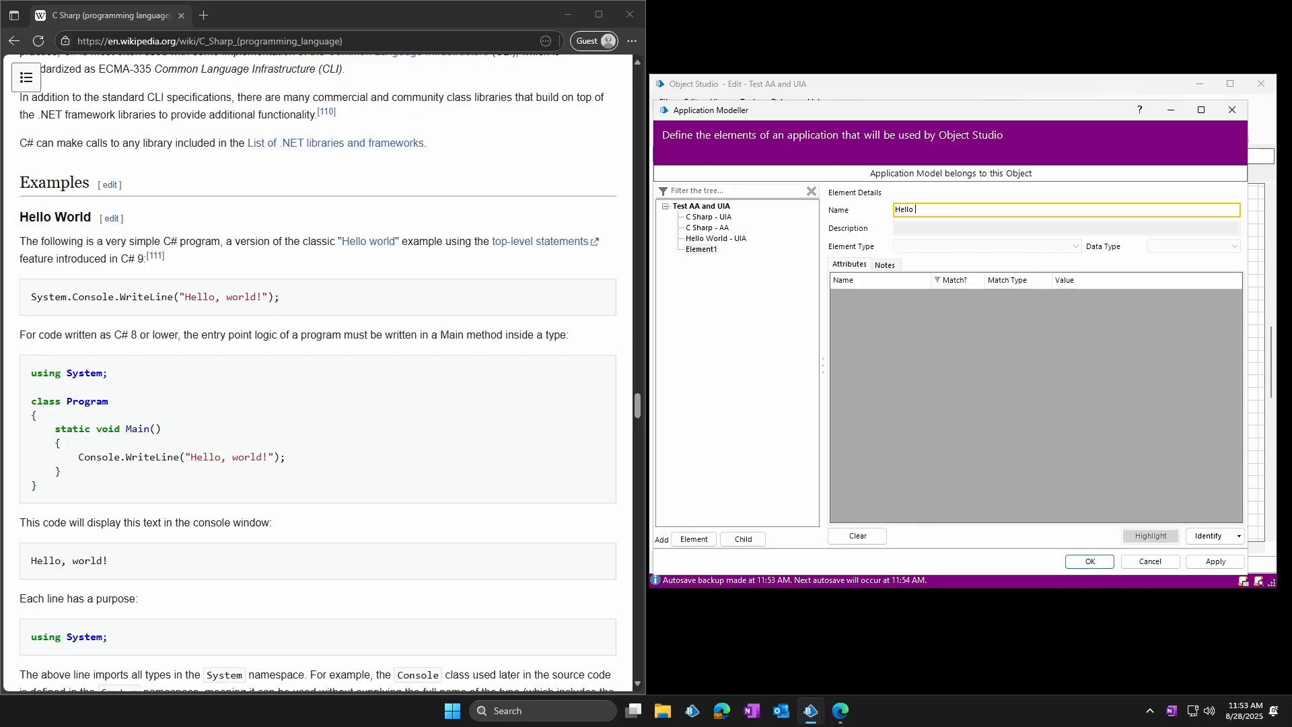
# Copy the element mask from C Sharp - UIA and paste it onto Hello World - UIA
pyautogui.rightClick(721, 216)
pyautogui.click(794, 241)
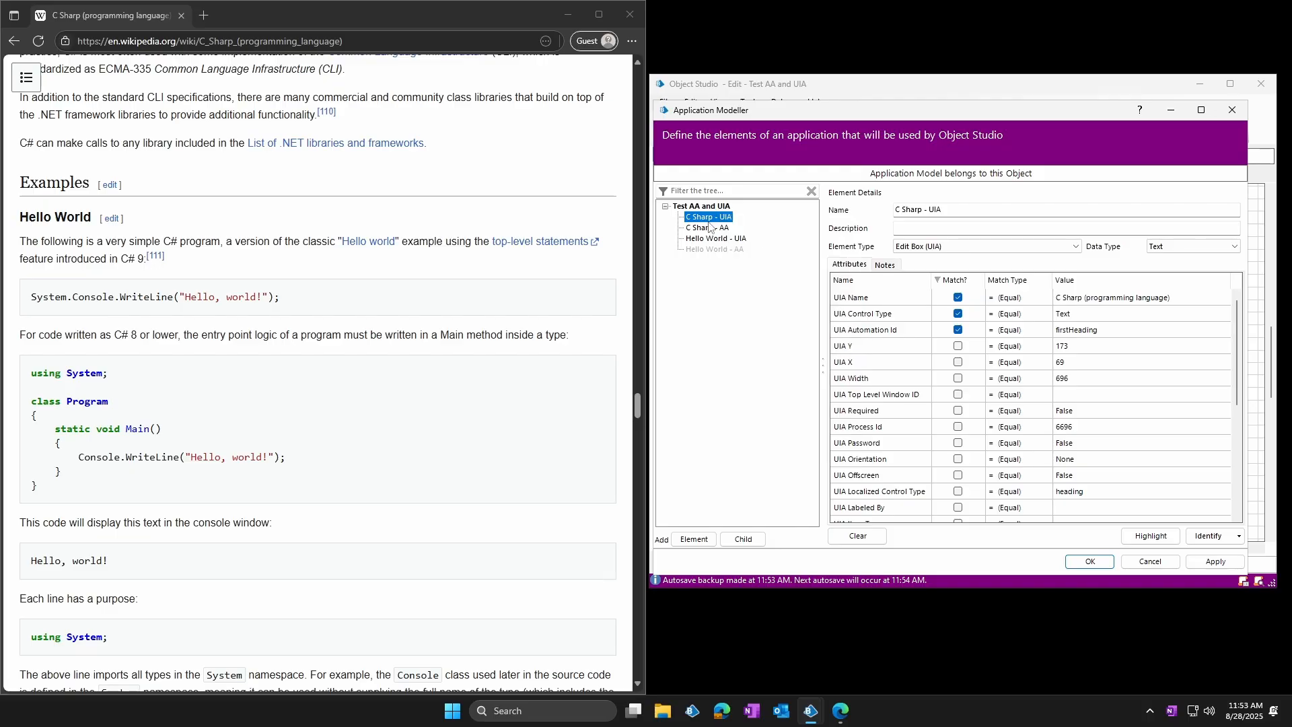
pyautogui.rightClick(731, 239)
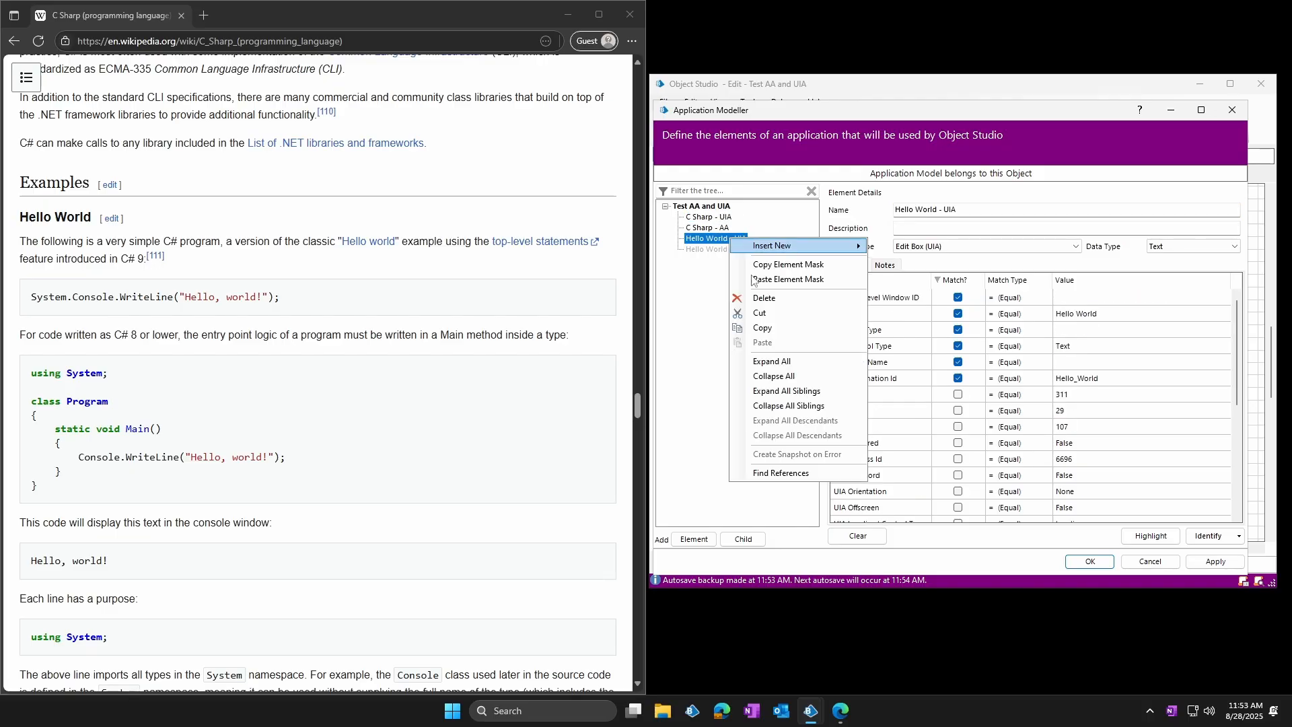
pyautogui.click(775, 279)
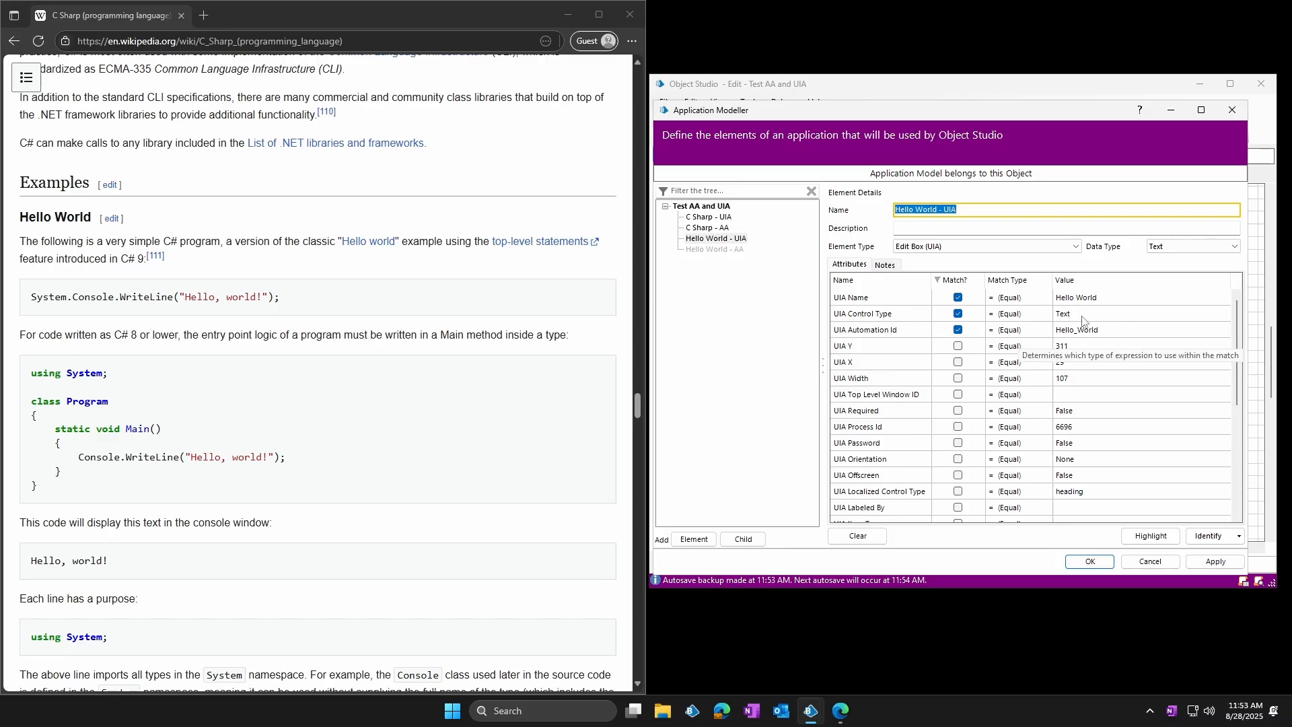
# Copy the element mask of the C Sharp - AA element
pyautogui.click(707, 227)
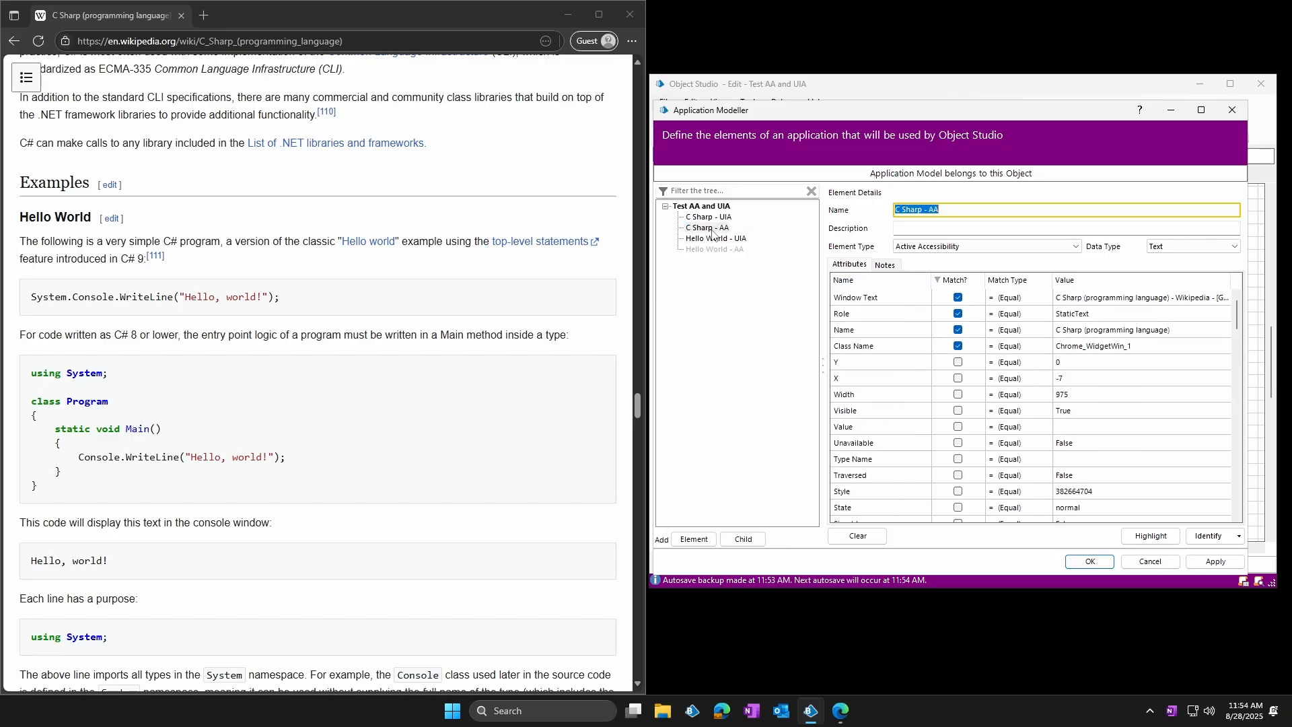
pyautogui.rightClick(709, 229)
pyautogui.click(775, 261)
# Identify the article's "Hello World" heading in Accessibility mode for the Hello World - AA element
pyautogui.click(714, 249)
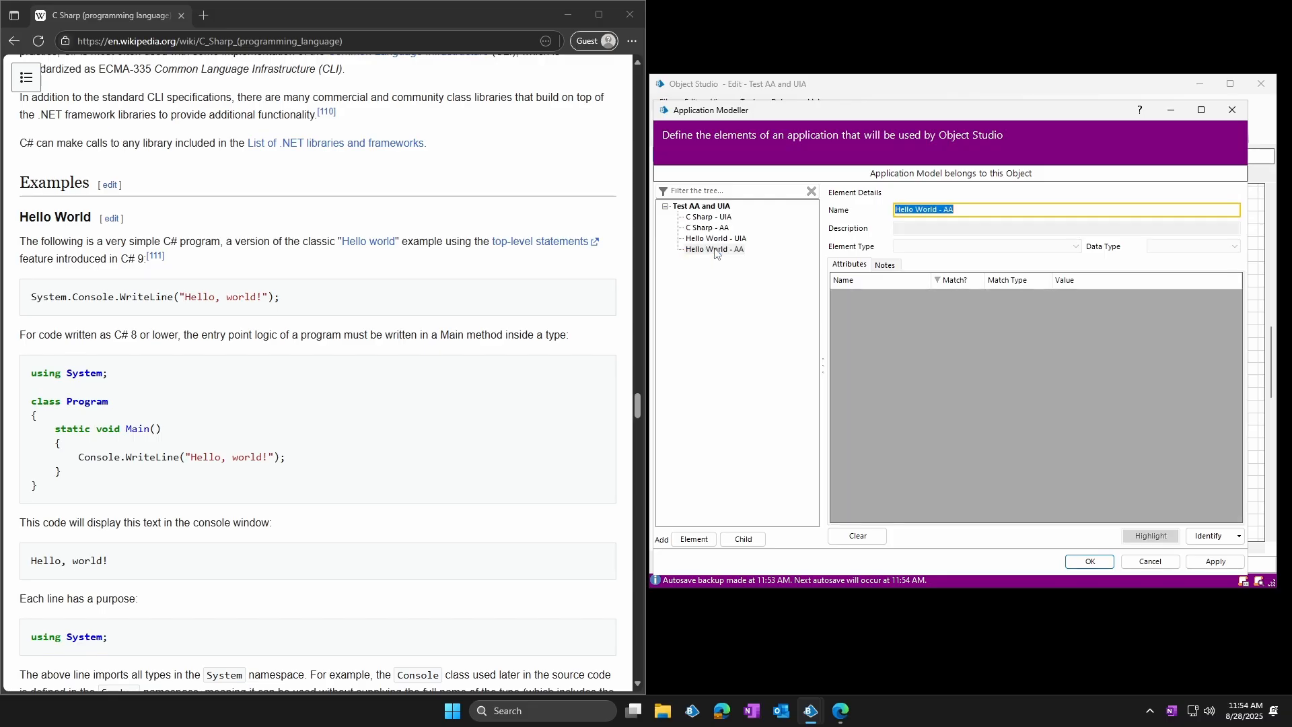
pyautogui.rightClick(714, 249)
pyautogui.click(697, 250)
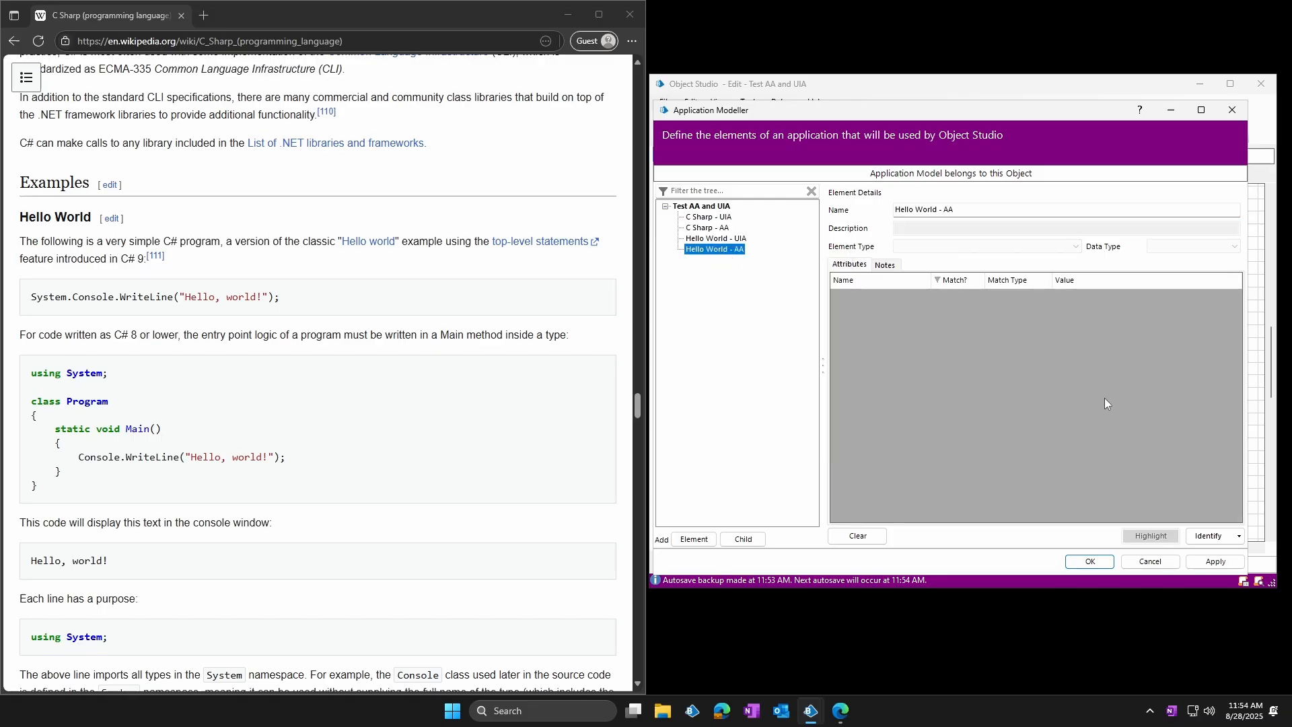
pyautogui.click(1206, 536)
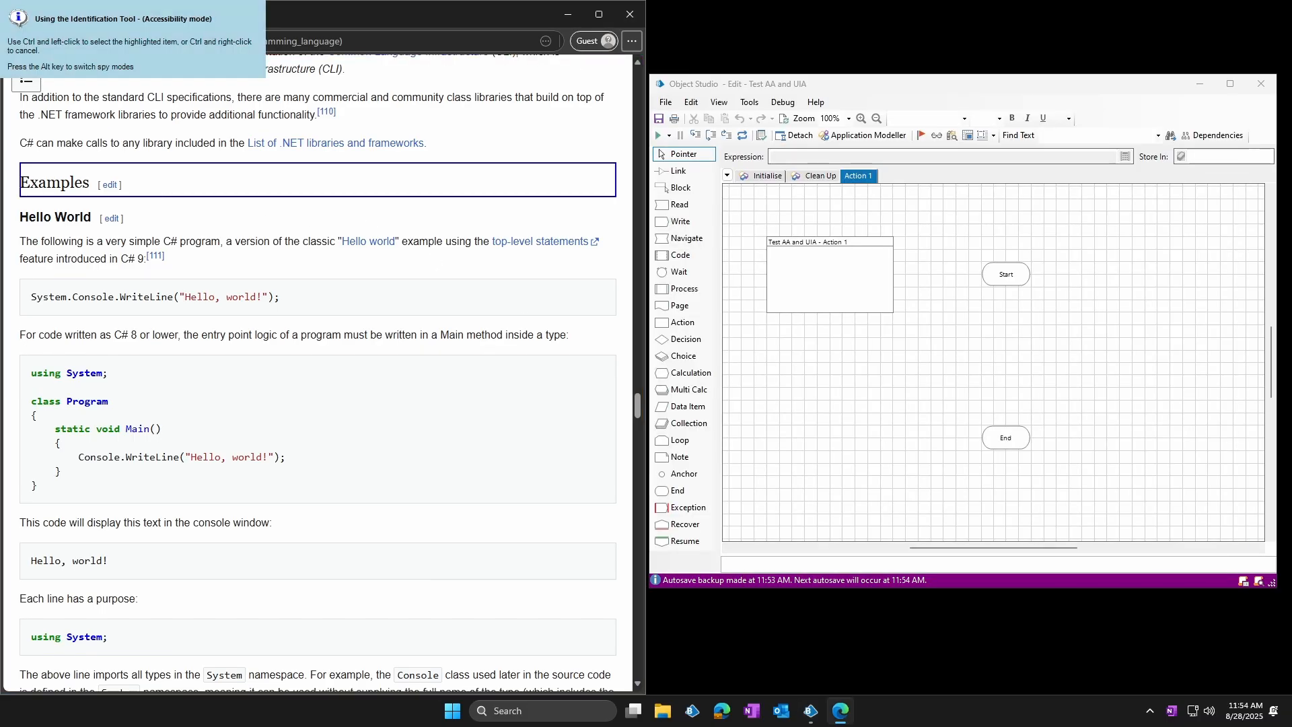
pyautogui.keyDown('ctrl'); pyautogui.click(55, 217); pyautogui.keyUp('ctrl')
# Paste the copied element mask onto Hello World - AA and sort its attributes with the matched ones first
pyautogui.rightClick(720, 247)
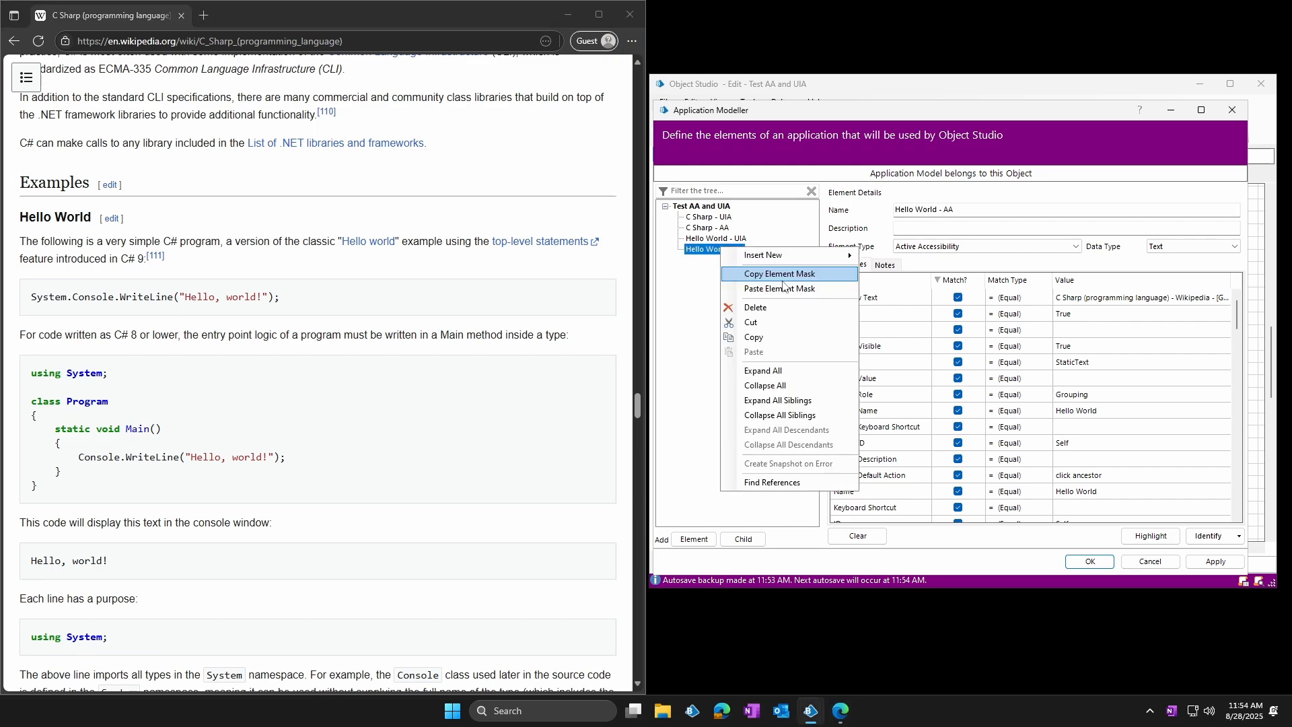
pyautogui.click(766, 288)
pyautogui.click(954, 280)
pyautogui.click(955, 282)
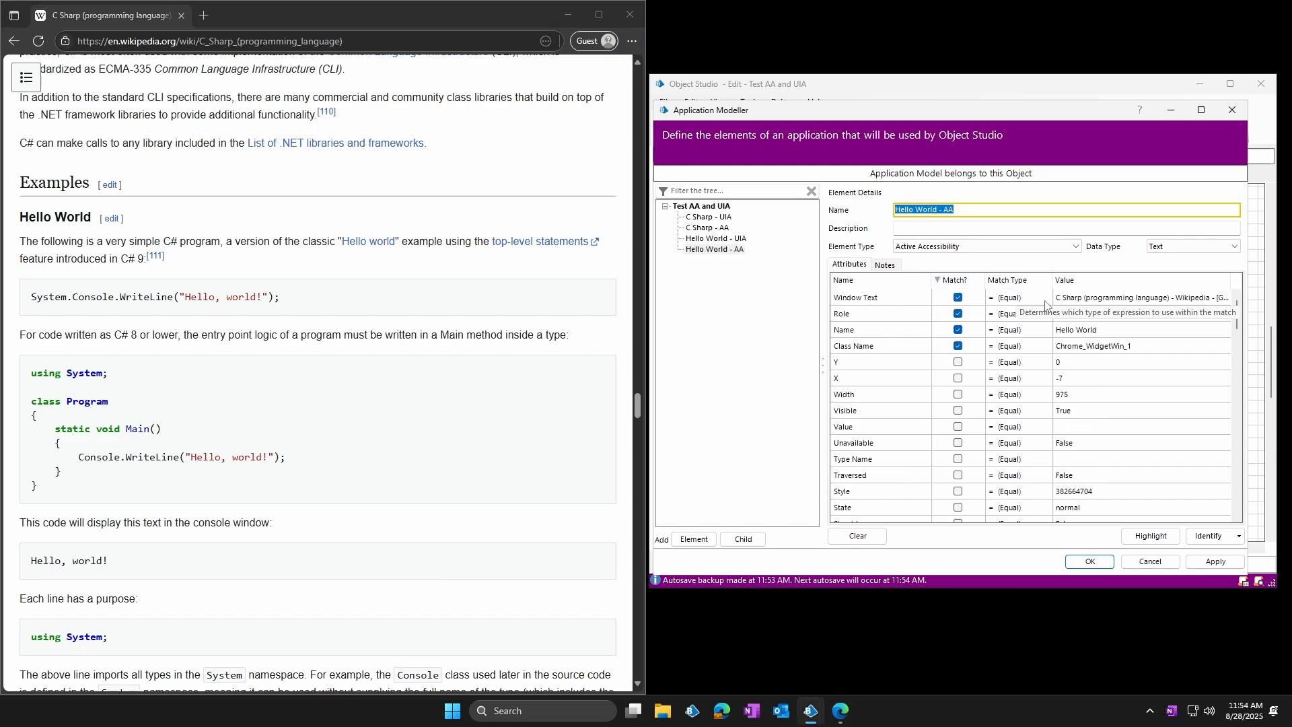
# Add a new element and identify the article's "Sources" heading for it in UI Automation mode
pyautogui.click(694, 539)
pyautogui.moveTo(637, 404); pyautogui.dragTo(639, 636)
pyautogui.click(1211, 535)
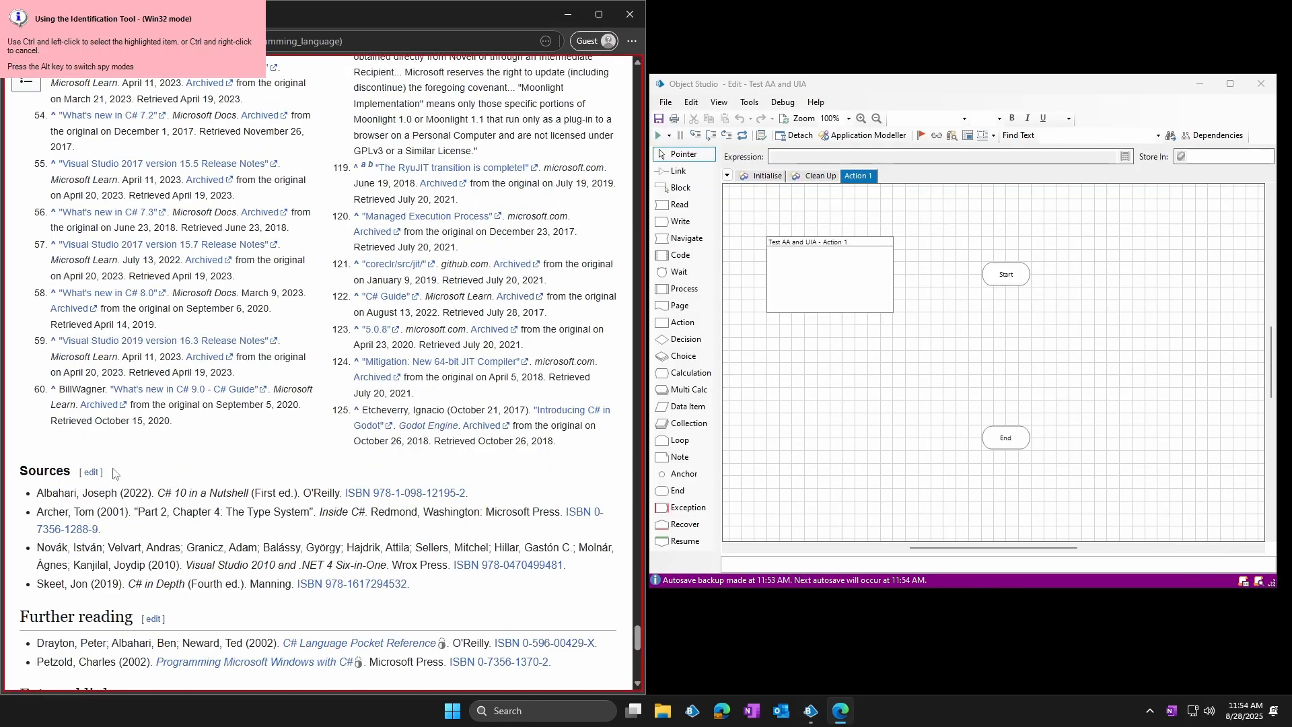
pyautogui.keyDown('ctrl'); pyautogui.click(45, 470); pyautogui.keyUp('ctrl')
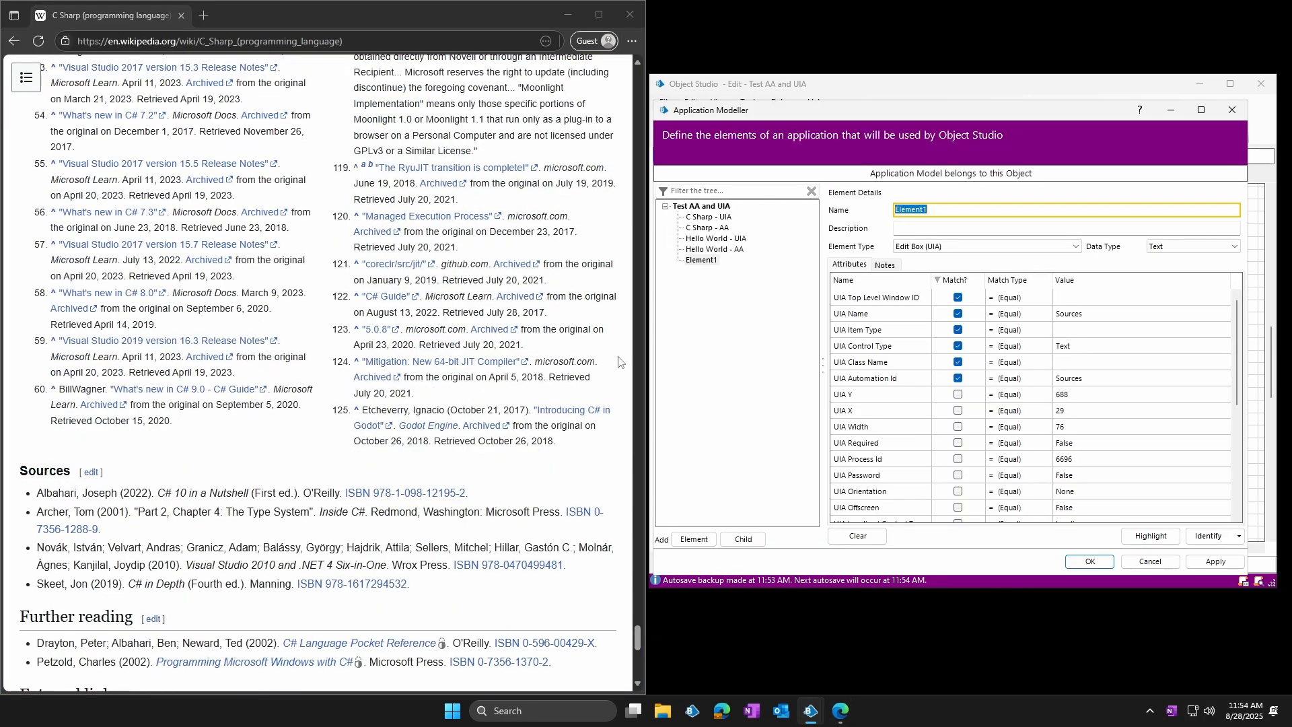
# Name the element Sources - UIA and add another element to the application model
pyautogui.write('Sources - UIA')
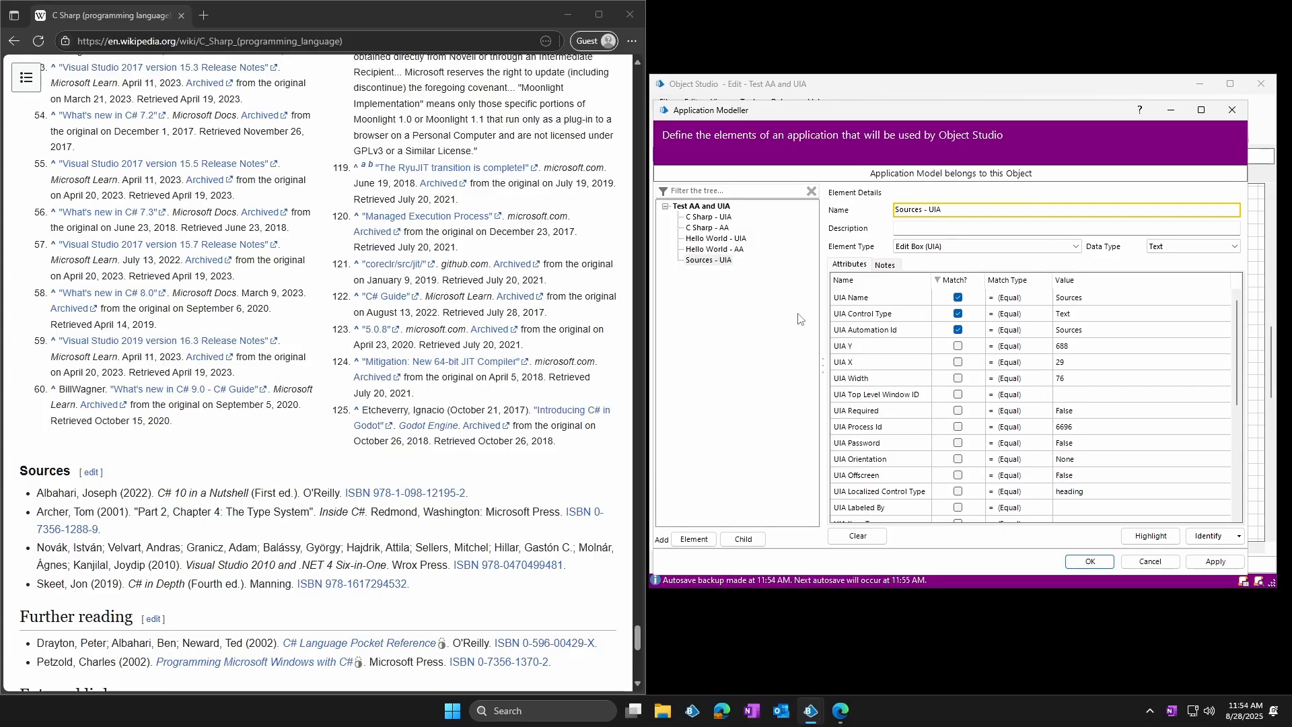
pyautogui.click(694, 538)
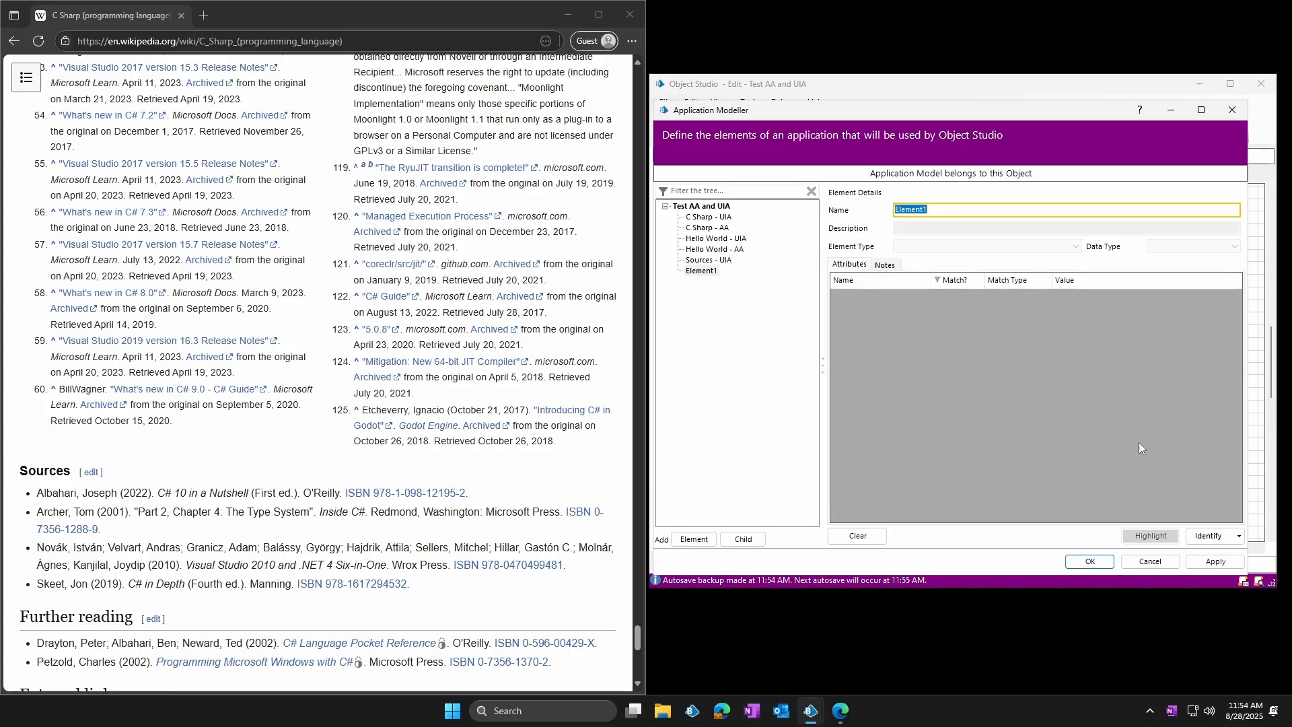
# Identify the article's "Sources" heading in Accessibility mode for the new element and name it Sources - AA
pyautogui.click(1200, 536)
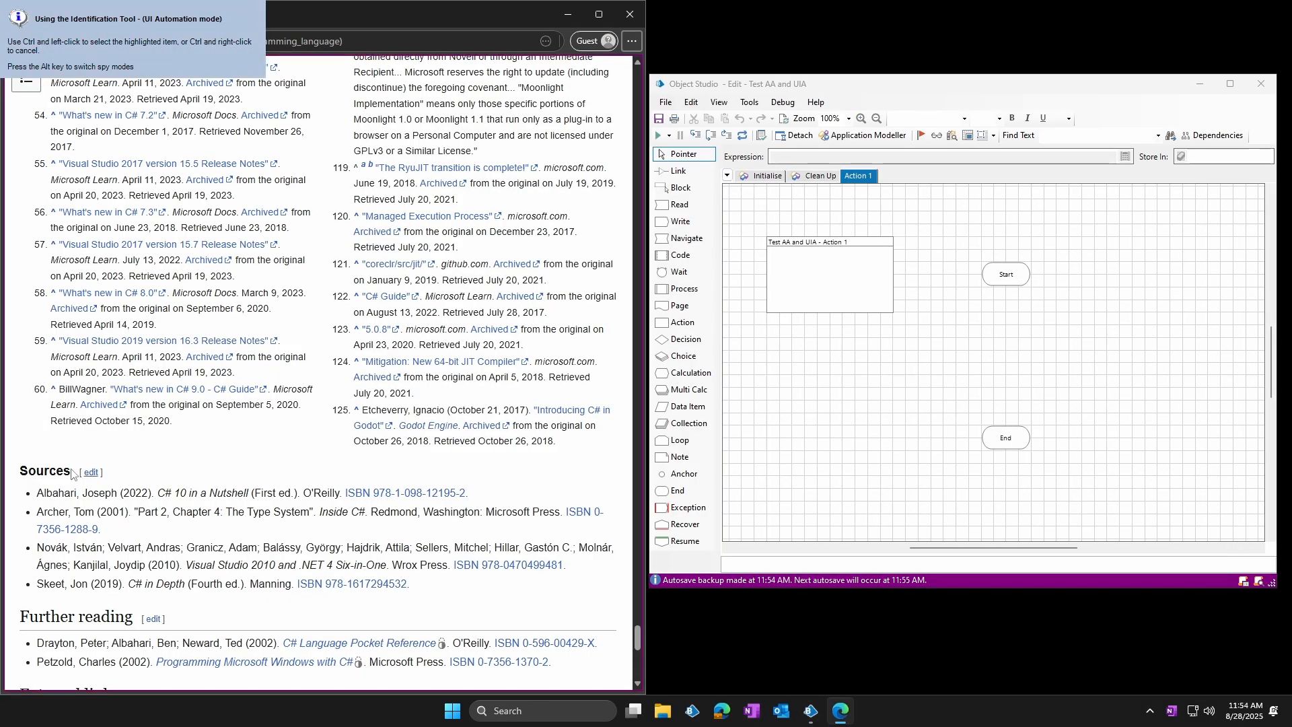
pyautogui.keyDown('ctrl'); pyautogui.click(45, 470); pyautogui.keyUp('ctrl')
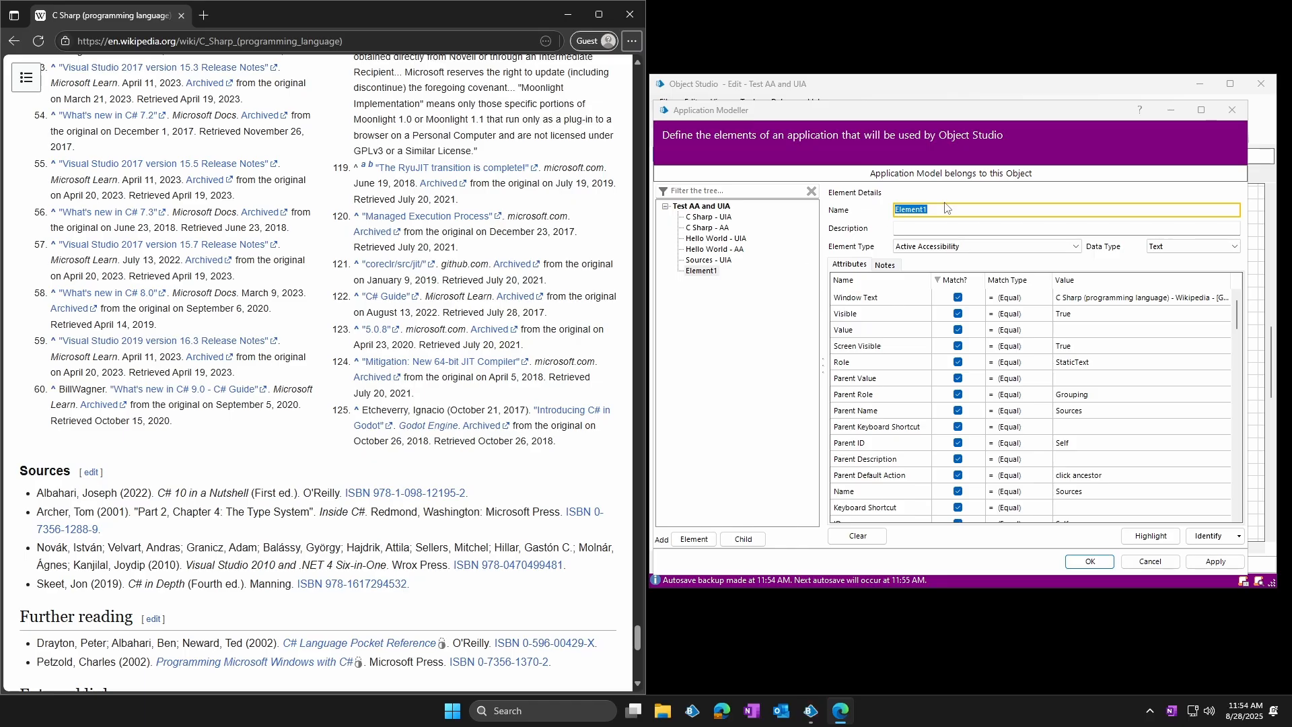
pyautogui.write('Sources - AA')
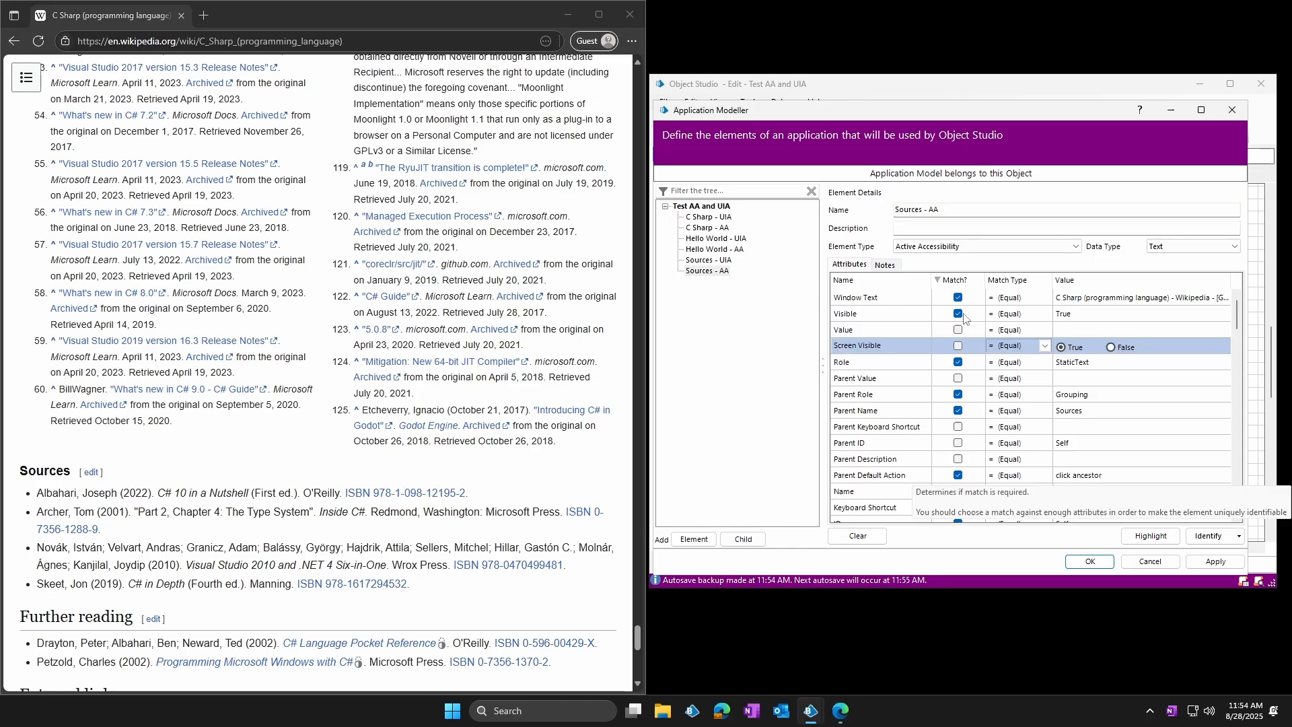
# Exclude Visible and Value from the Sources - AA match and paste the previously copied element mask onto it
pyautogui.click(957, 330)
pyautogui.click(958, 314)
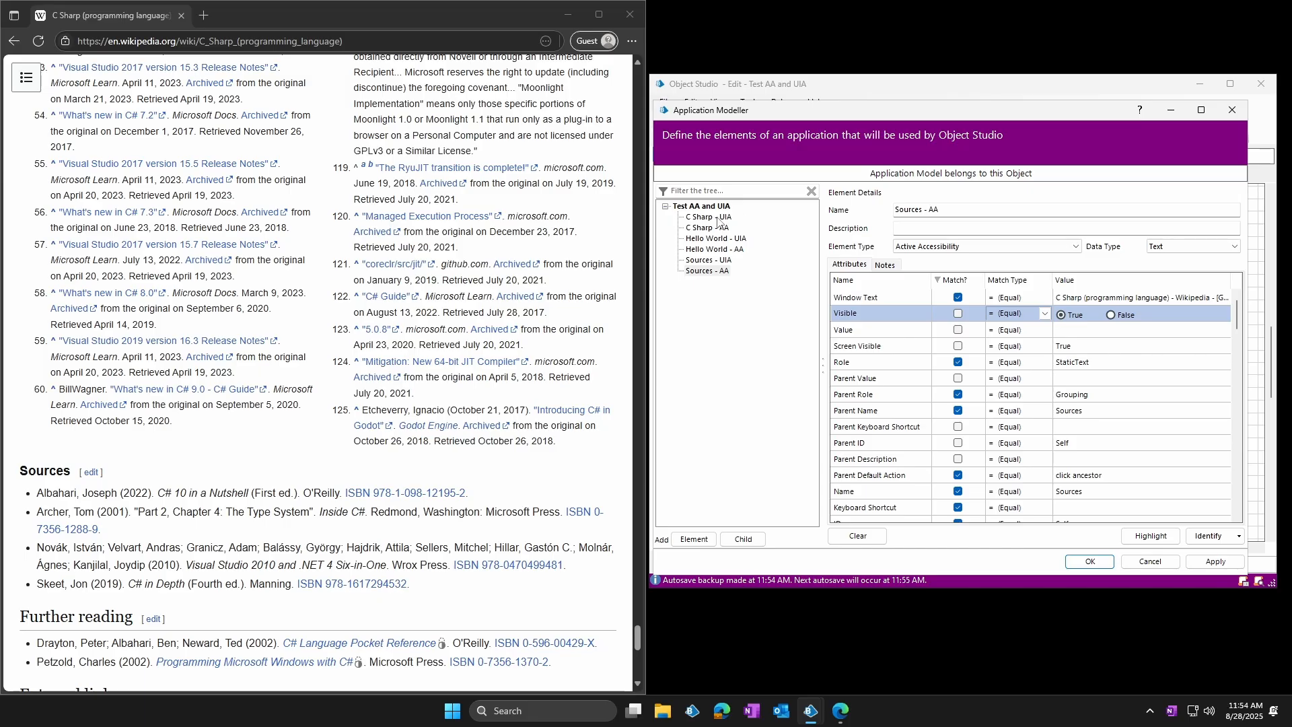
pyautogui.rightClick(721, 270)
pyautogui.click(767, 308)
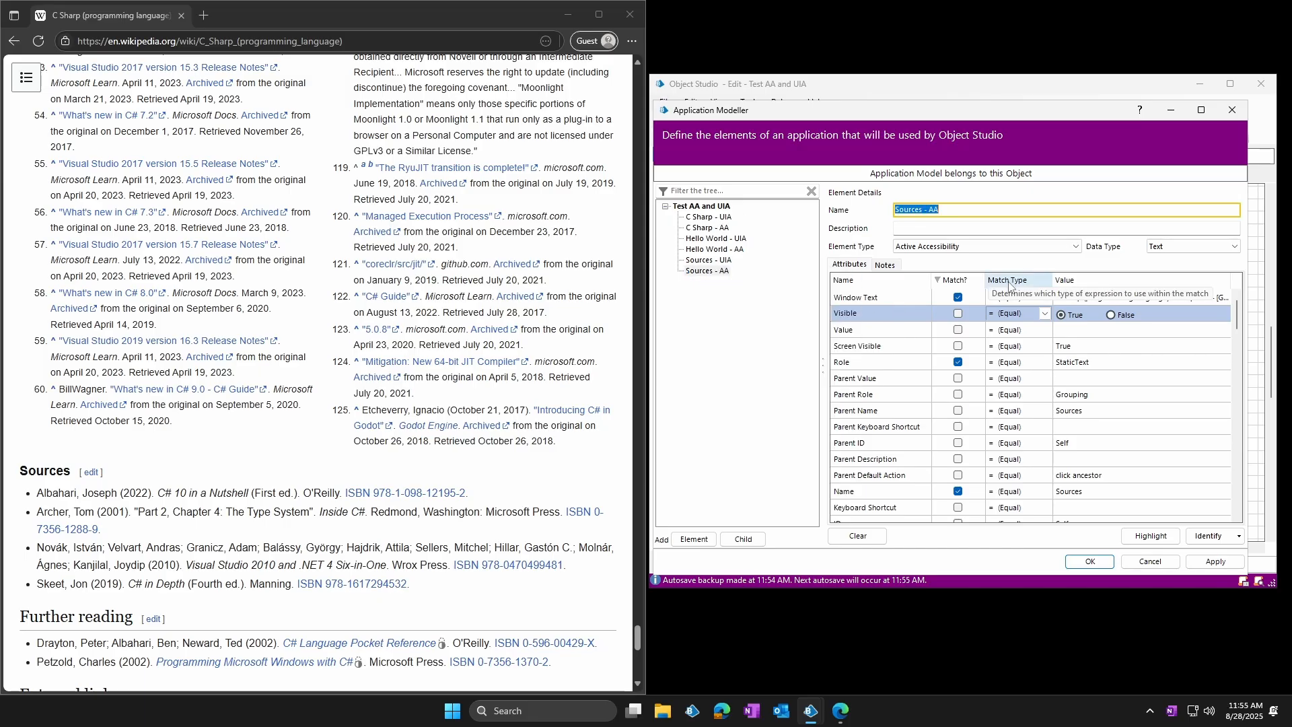
# Copy the element mask of C Sharp - AA and paste it onto Sources - AA
pyautogui.rightClick(708, 226)
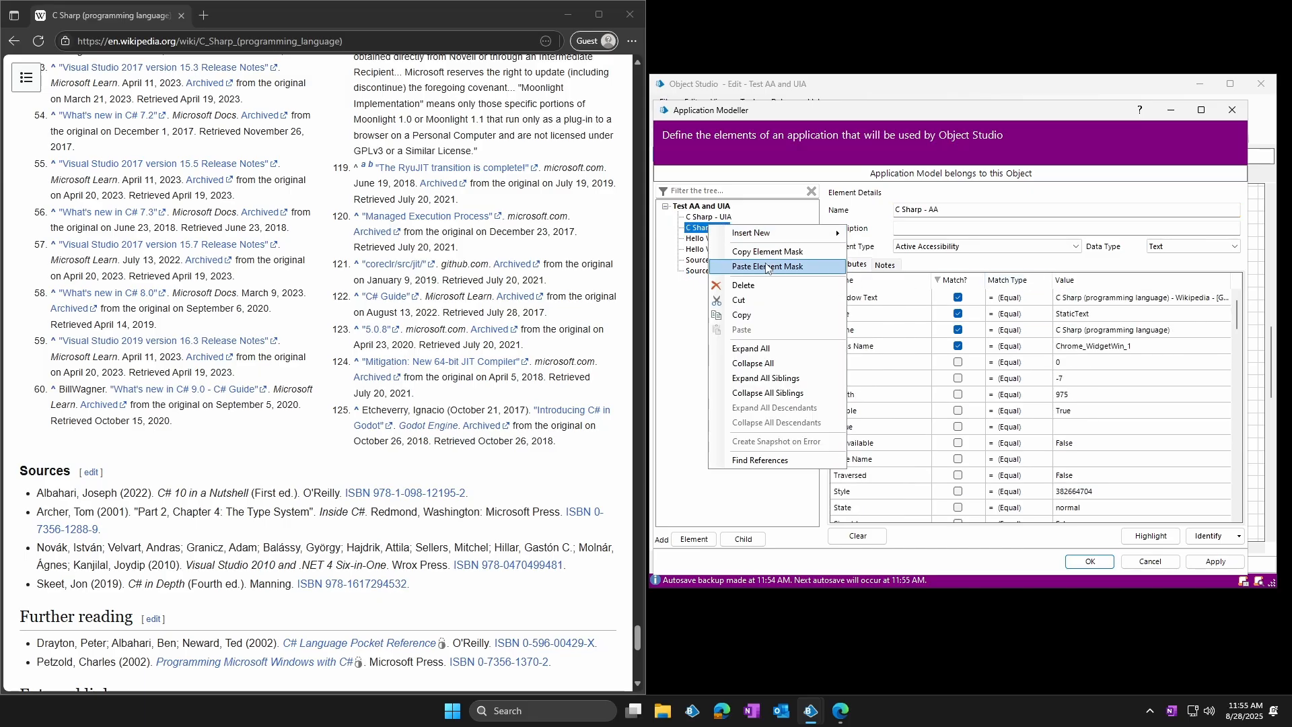
pyautogui.click(772, 252)
pyautogui.click(710, 273)
pyautogui.rightClick(710, 274)
pyautogui.click(770, 316)
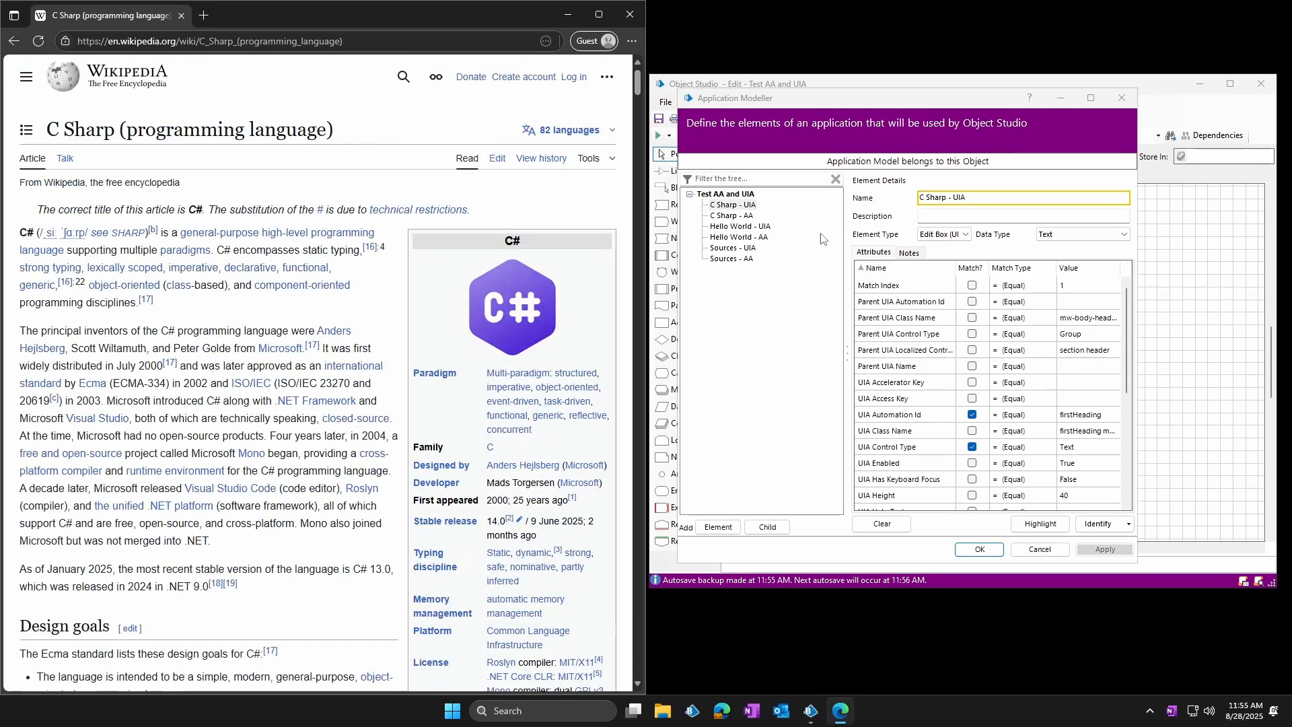
# Test the C Sharp - UIA and C Sharp - AA elements by highlighting each one on the article's title
pyautogui.click(731, 203)
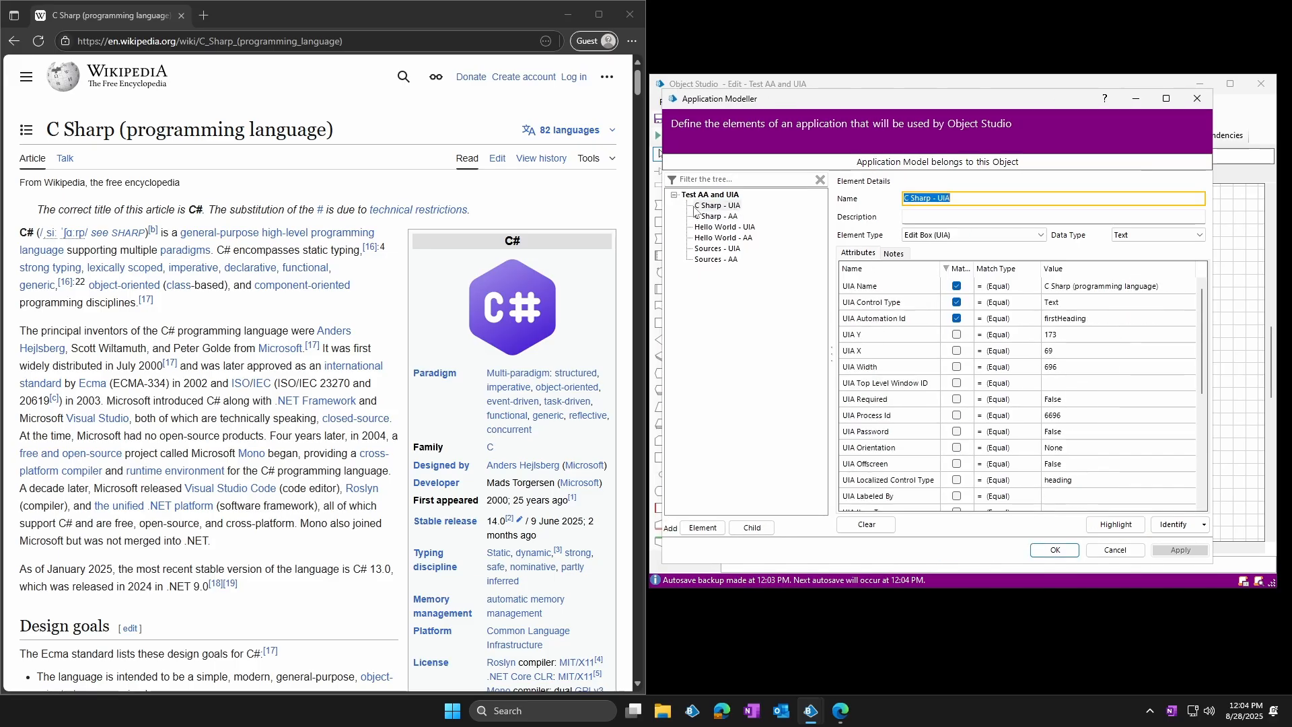
pyautogui.moveTo(47, 128); pyautogui.dragTo(111, 137)
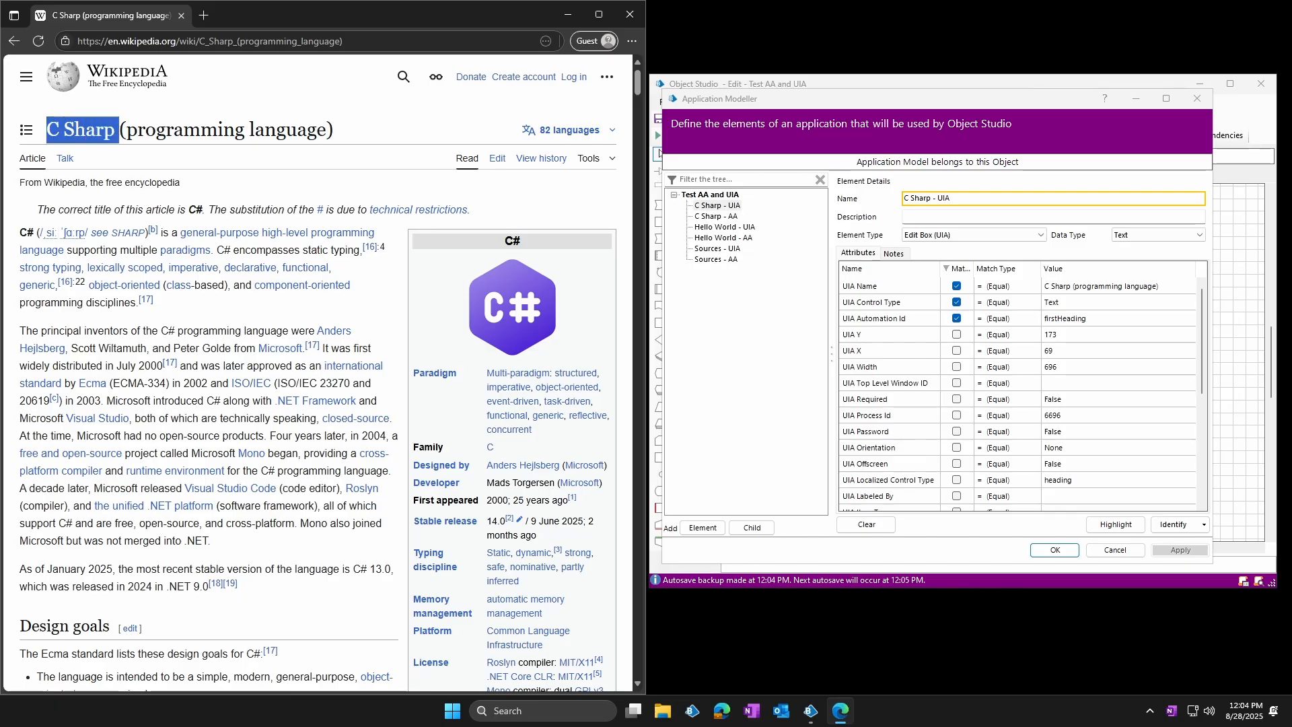
pyautogui.click(357, 147)
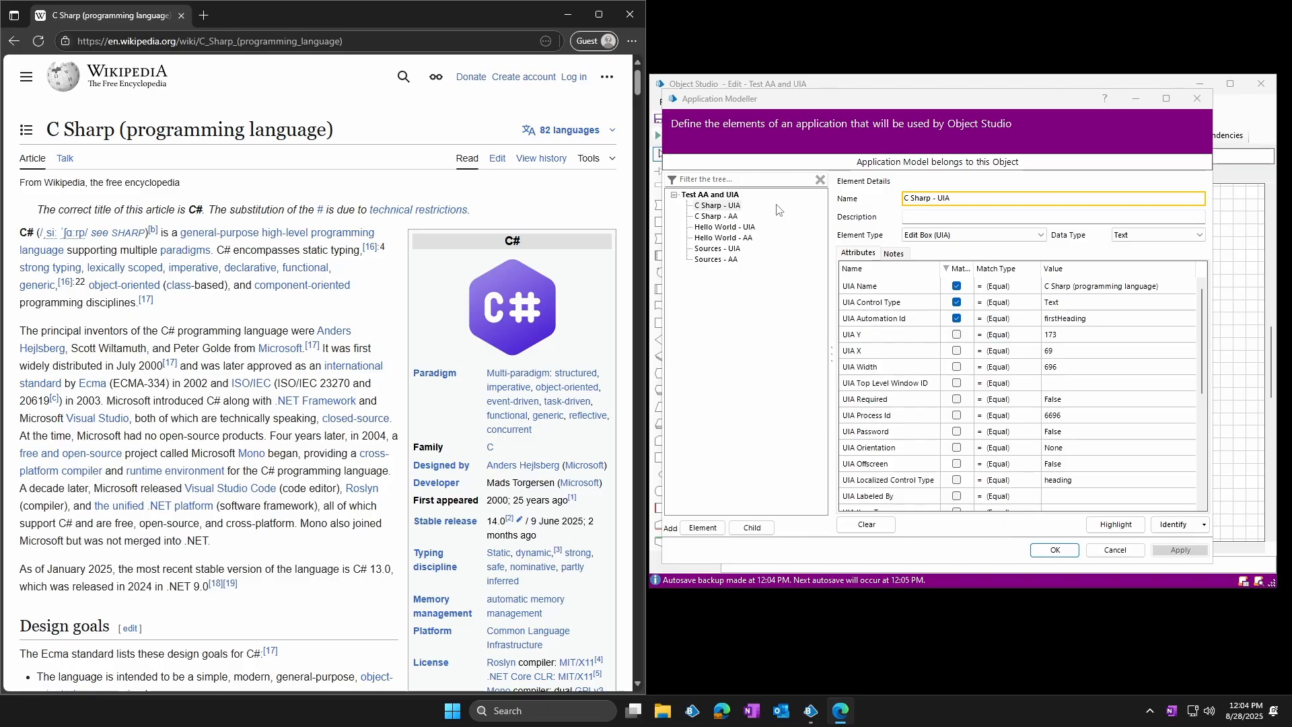
pyautogui.click(1122, 528)
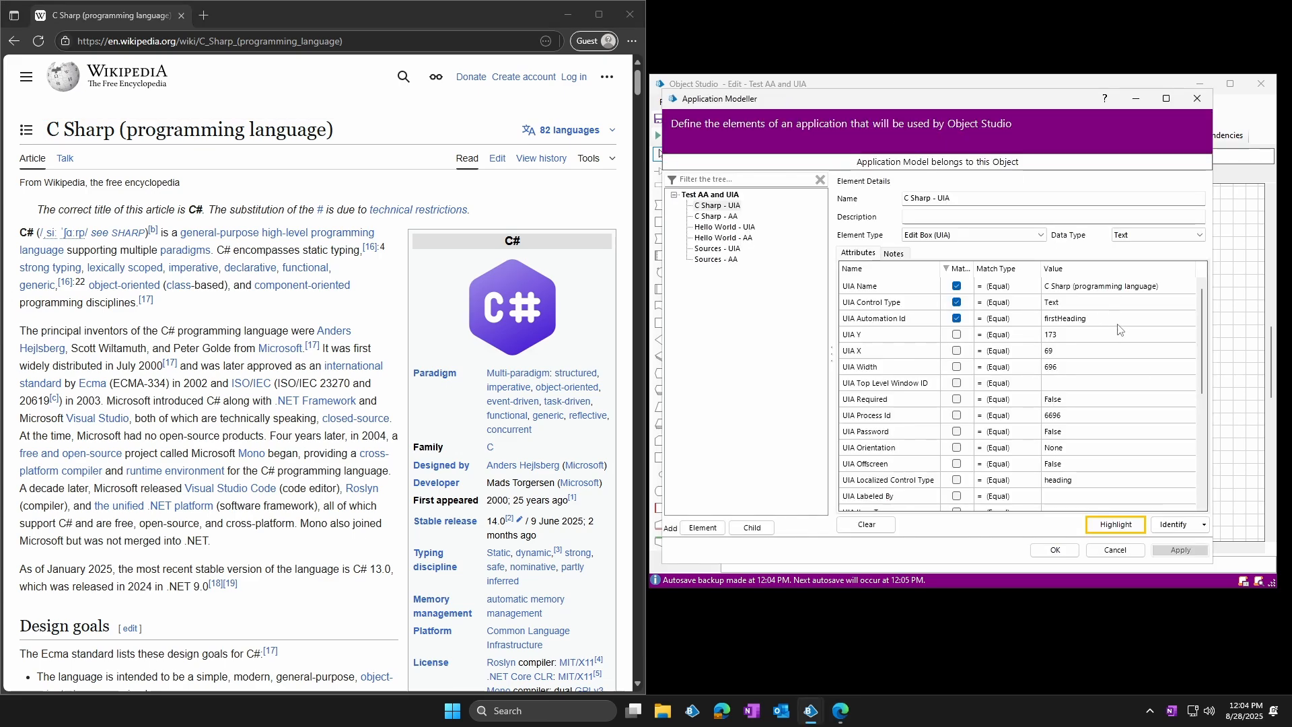
pyautogui.click(717, 217)
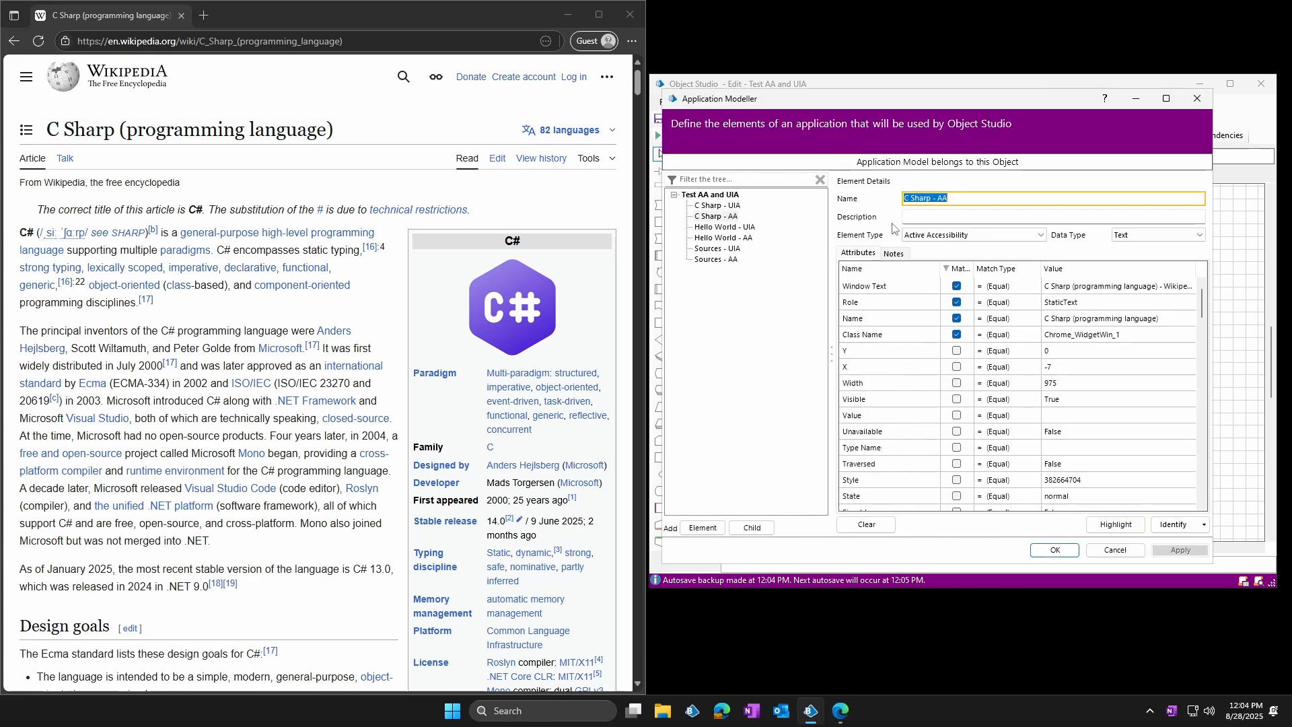
pyautogui.click(1120, 527)
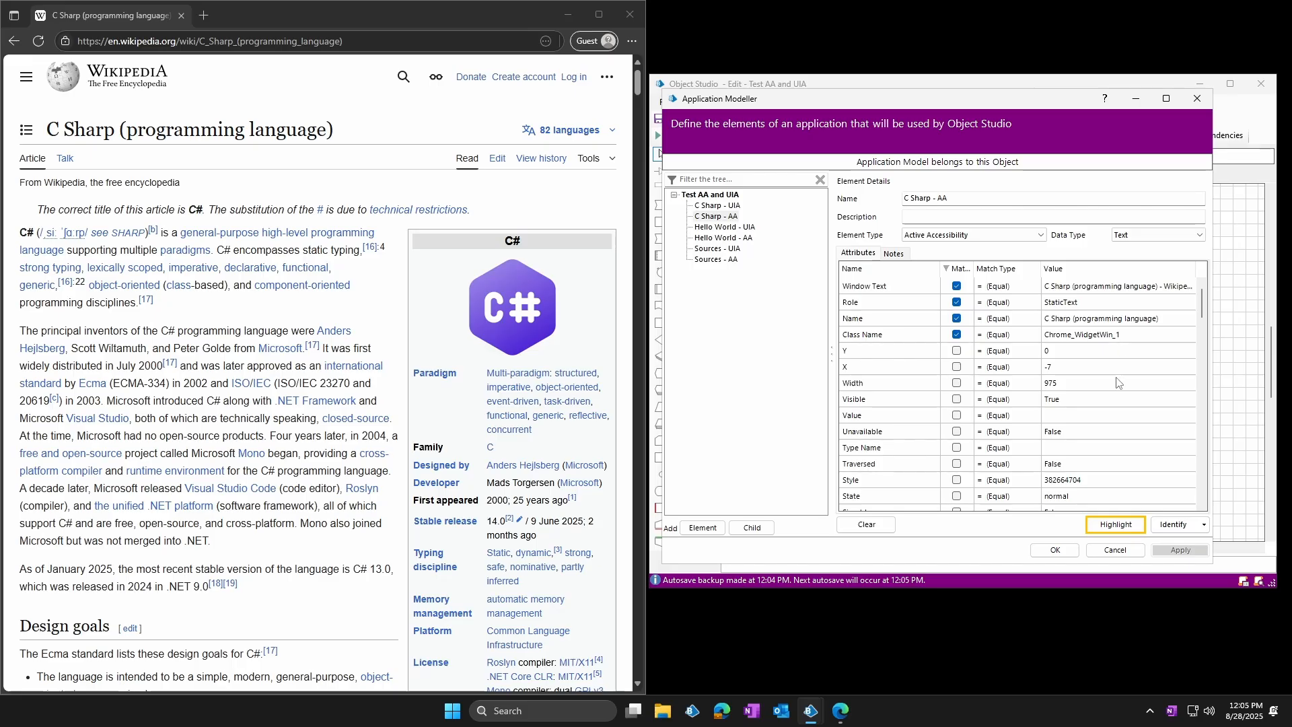
# Match C Sharp - UIA and C Sharp - AA on Match Index 1 as well and highlight each element
pyautogui.click(718, 206)
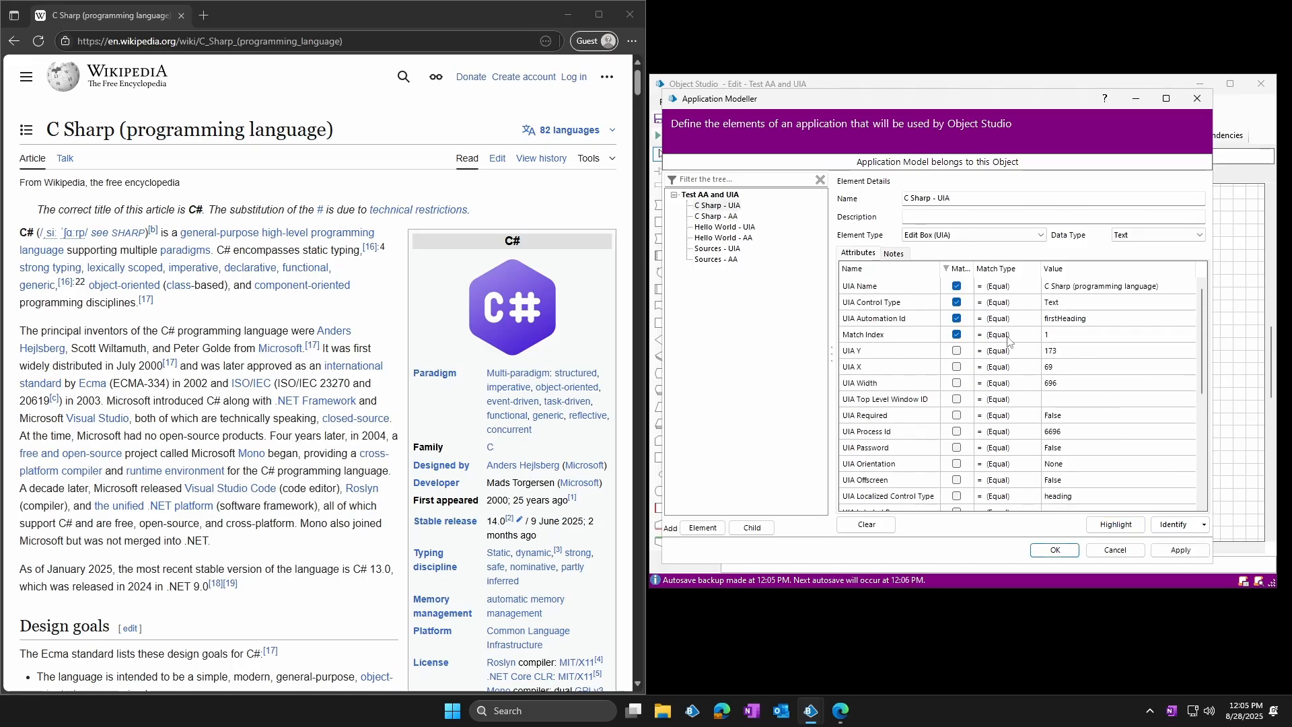
pyautogui.click(1115, 524)
pyautogui.click(730, 216)
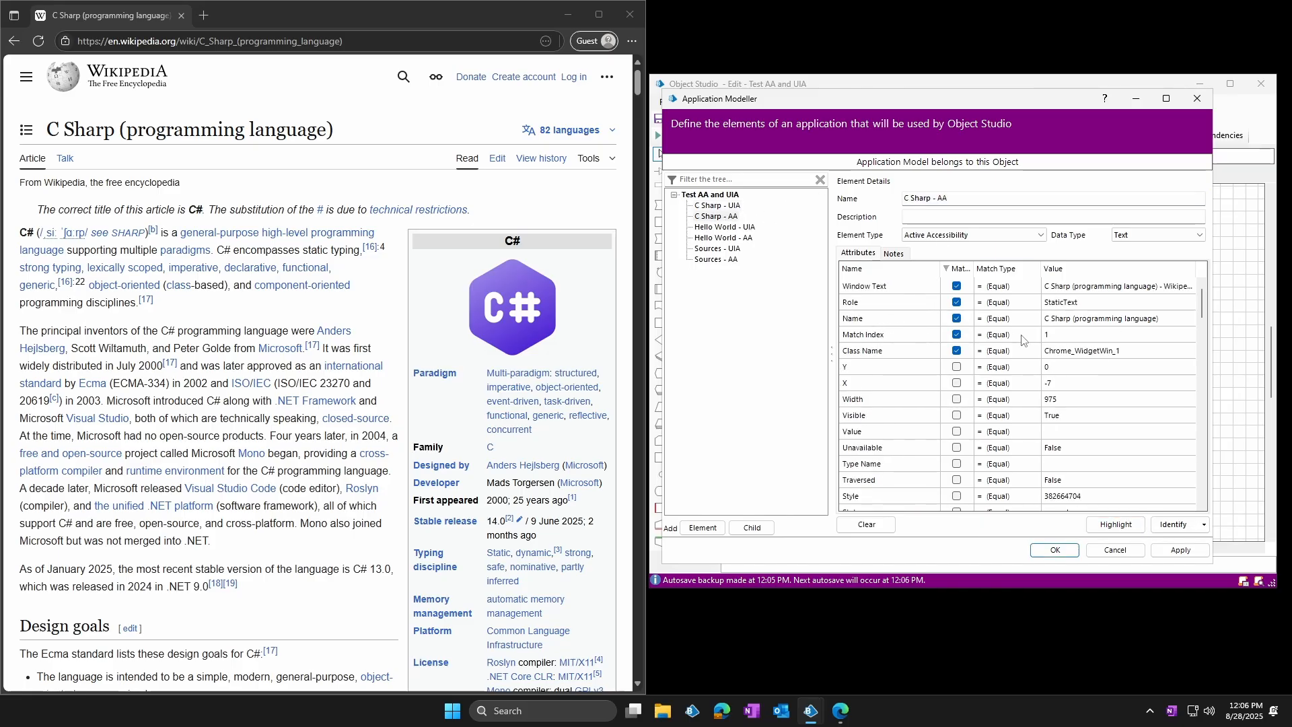
pyautogui.click(1115, 524)
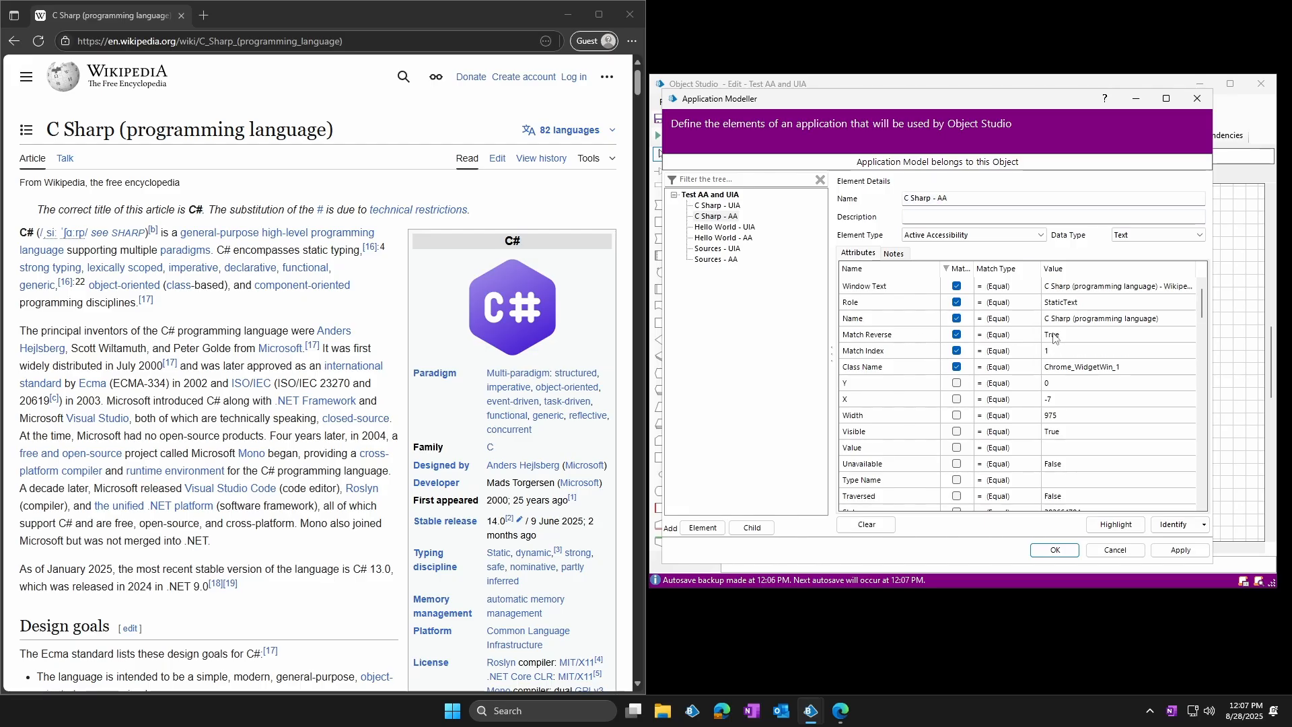
# Look through the C Sharp - UIA attributes and highlight C Sharp - AA using Match Index 1 and Match Reverse True
pyautogui.click(732, 205)
pyautogui.moveTo(1203, 342); pyautogui.dragTo(1202, 297)
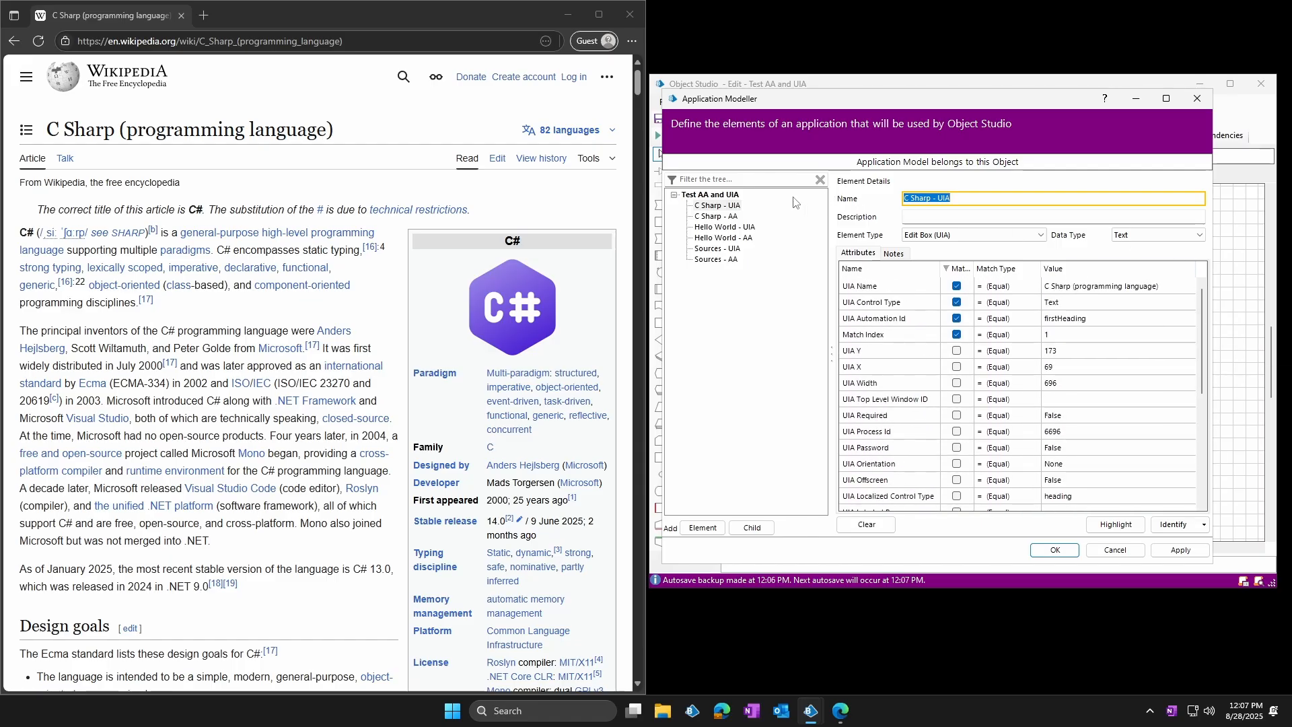
pyautogui.click(720, 216)
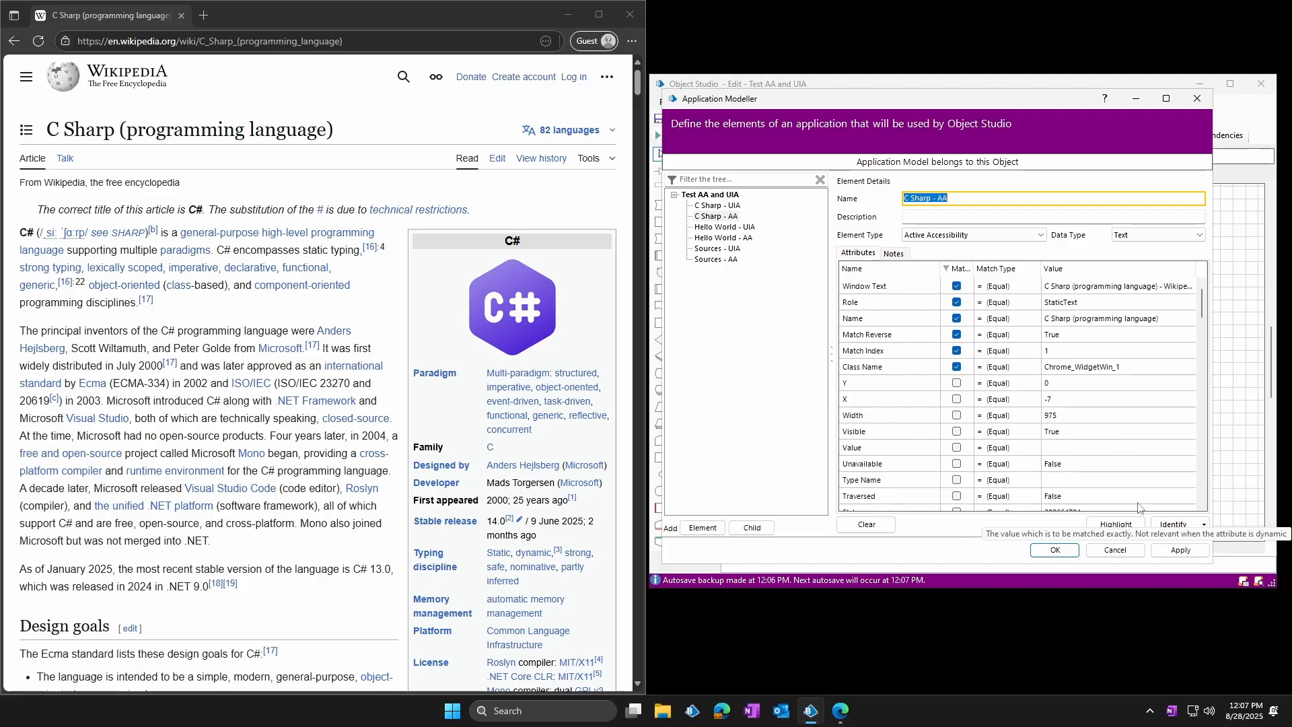
pyautogui.click(1123, 525)
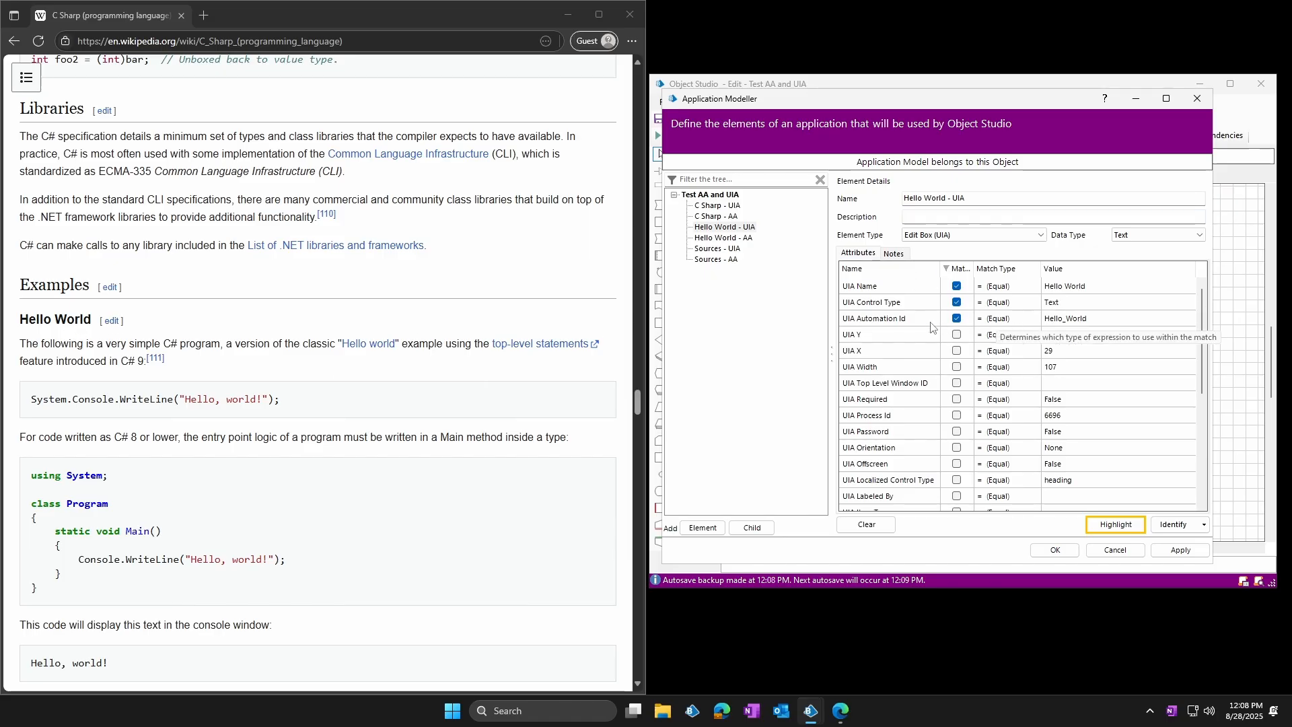
# Test the Hello World - UIA and Hello World - AA elements by highlighting each one in the article
pyautogui.click(1118, 525)
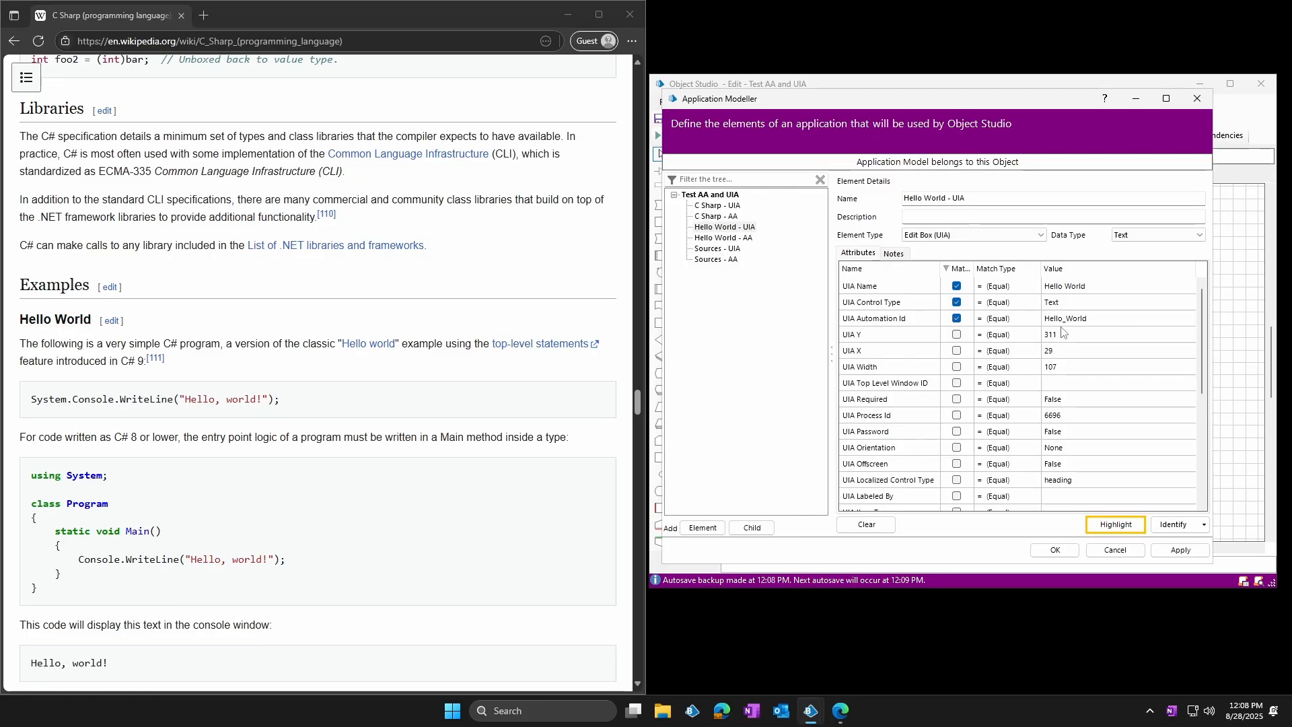
pyautogui.click(743, 240)
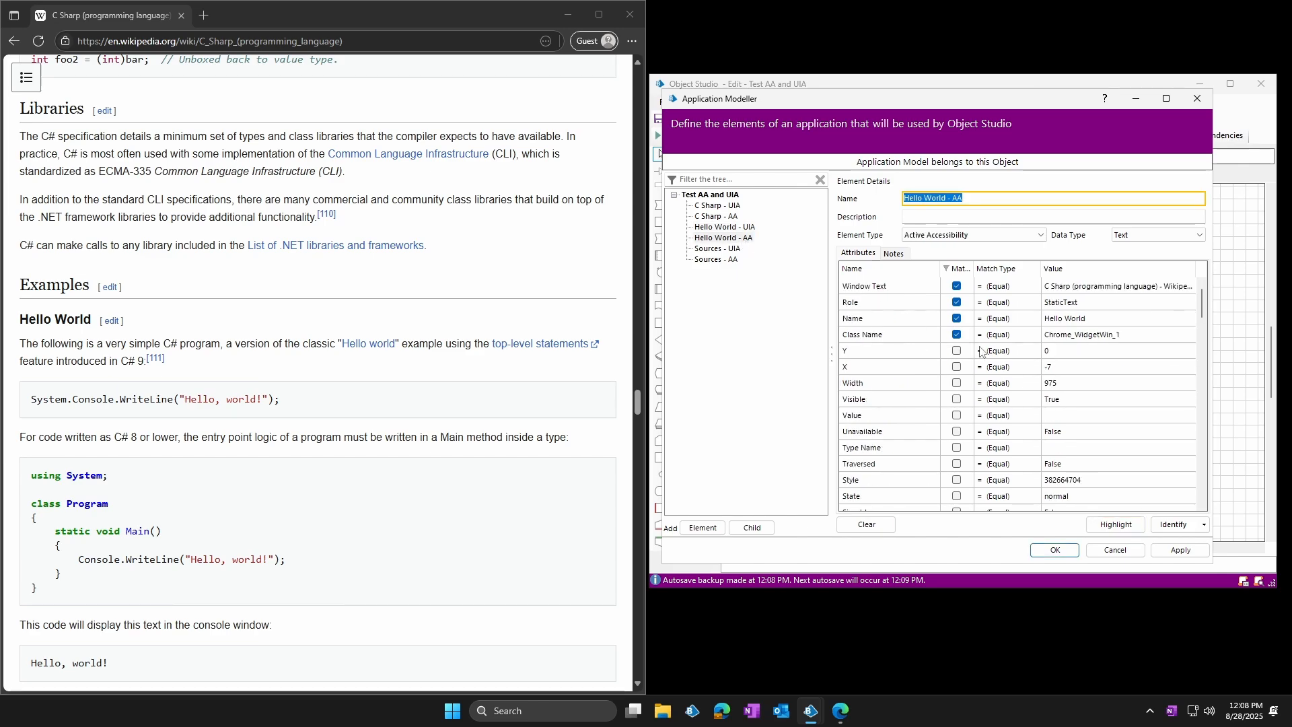
pyautogui.click(1115, 550)
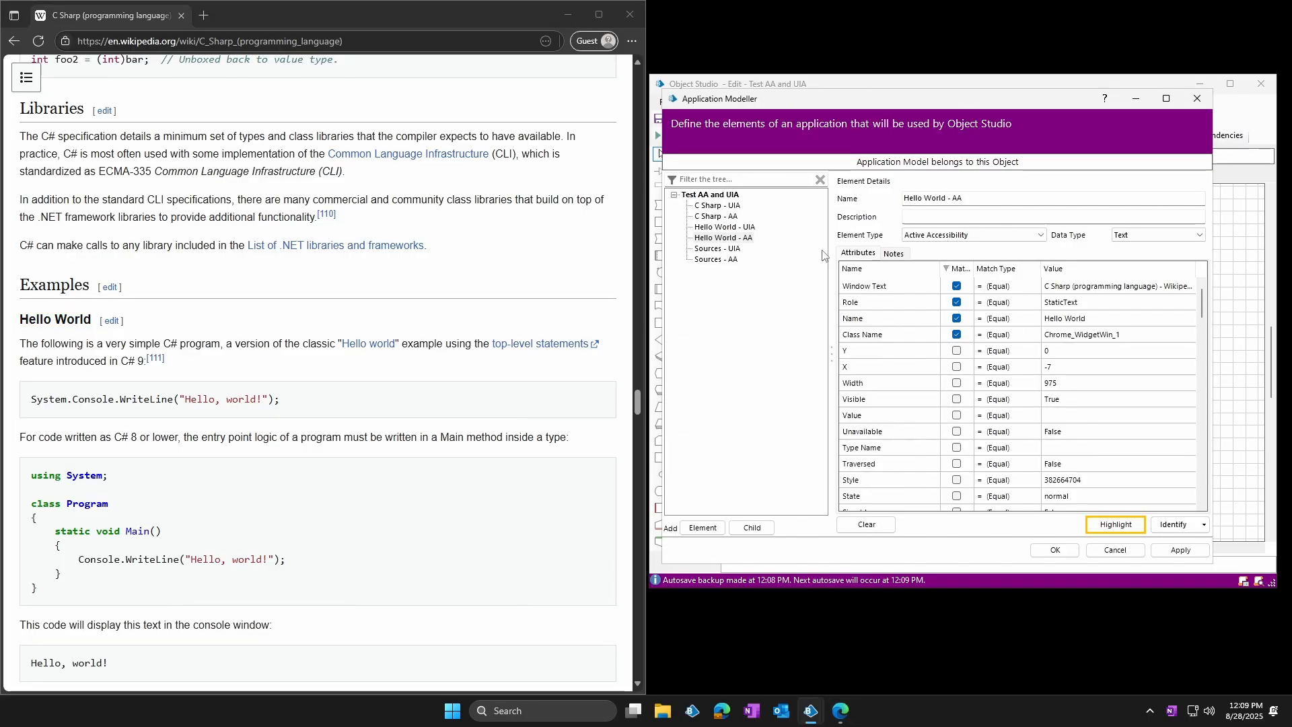
# Highlight Hello World - UIA and Hello World - AA with Match Index 1 matched, and the AA element again with Match Reverse True
pyautogui.click(752, 228)
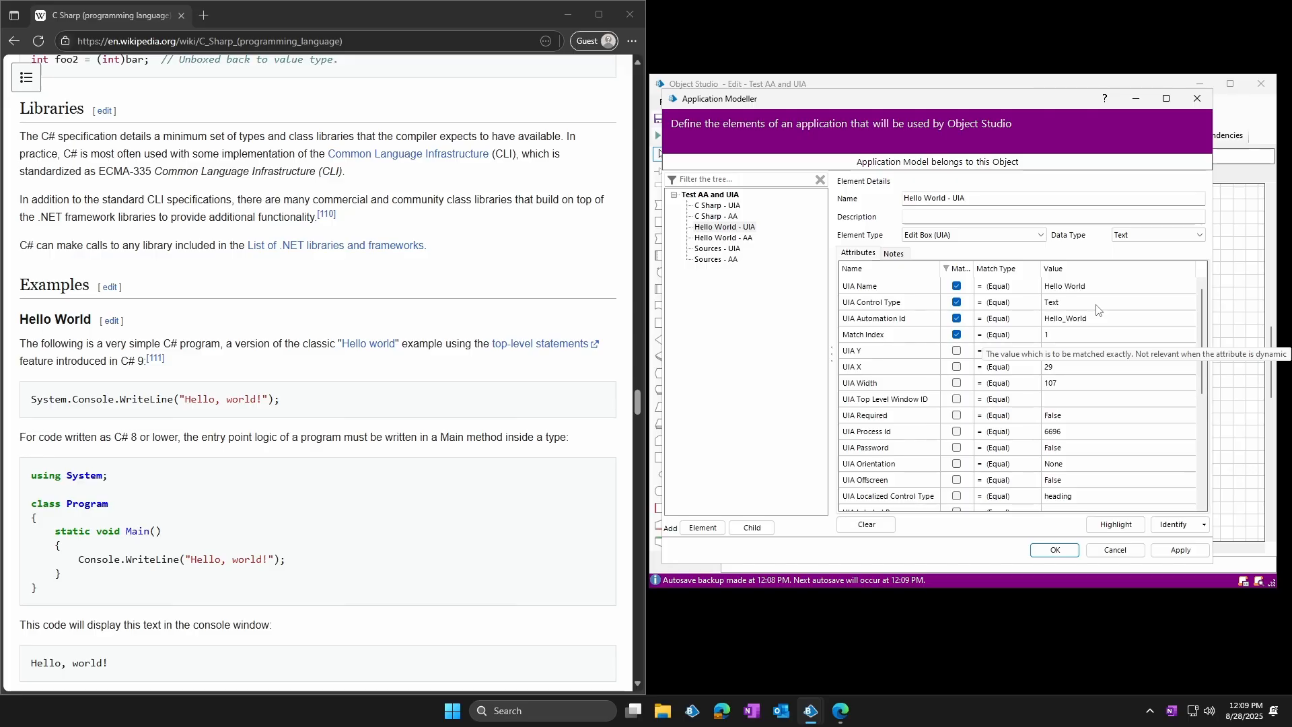
pyautogui.click(1115, 524)
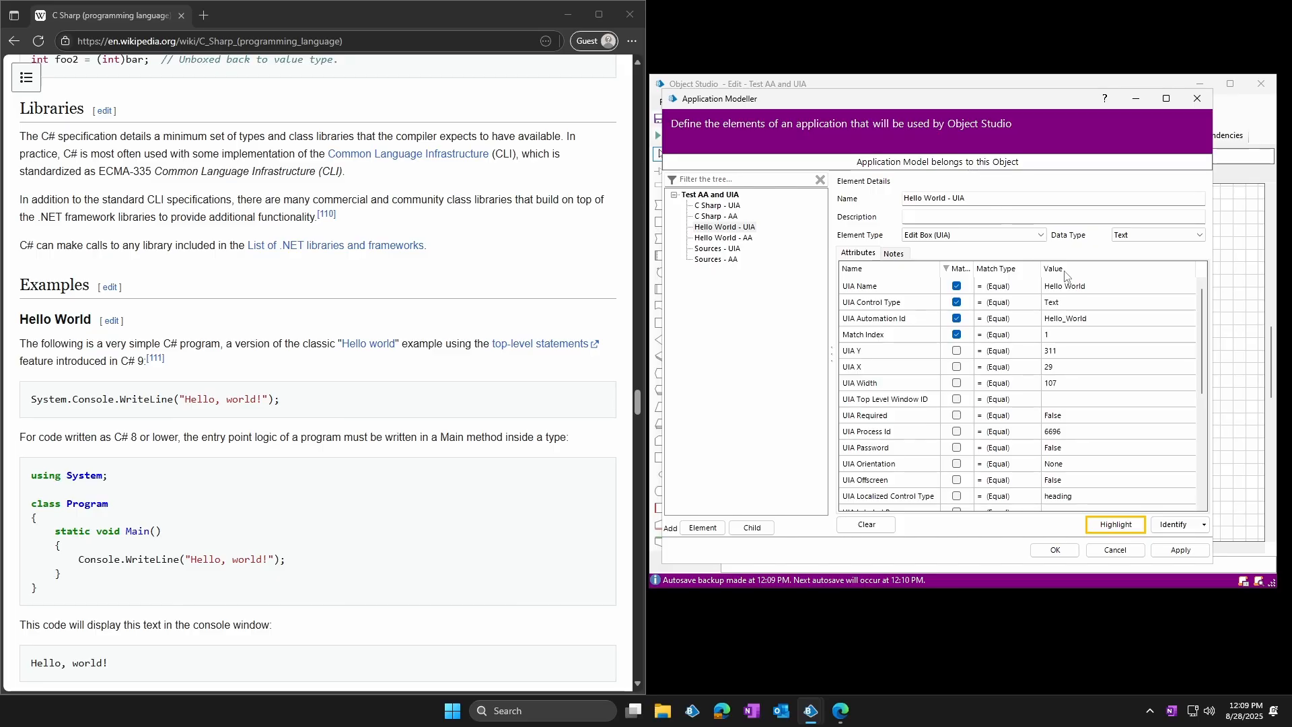
pyautogui.press('Down')
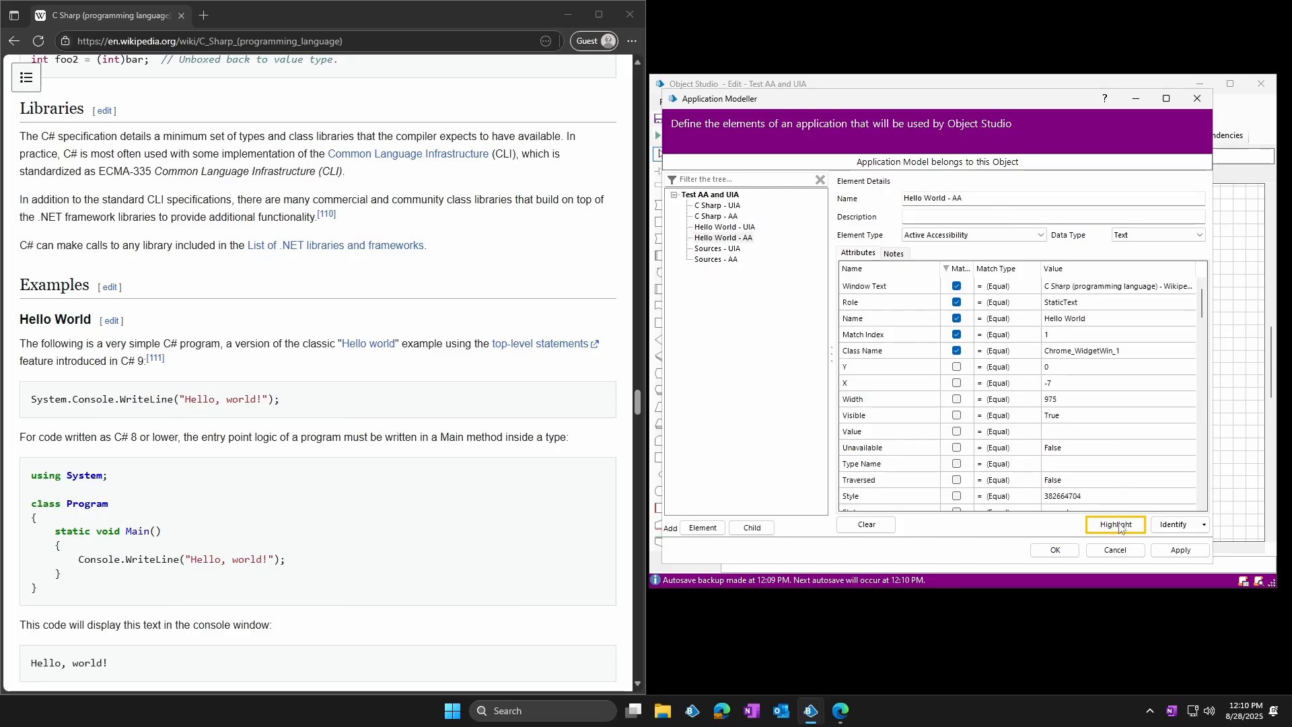
pyautogui.click(1119, 527)
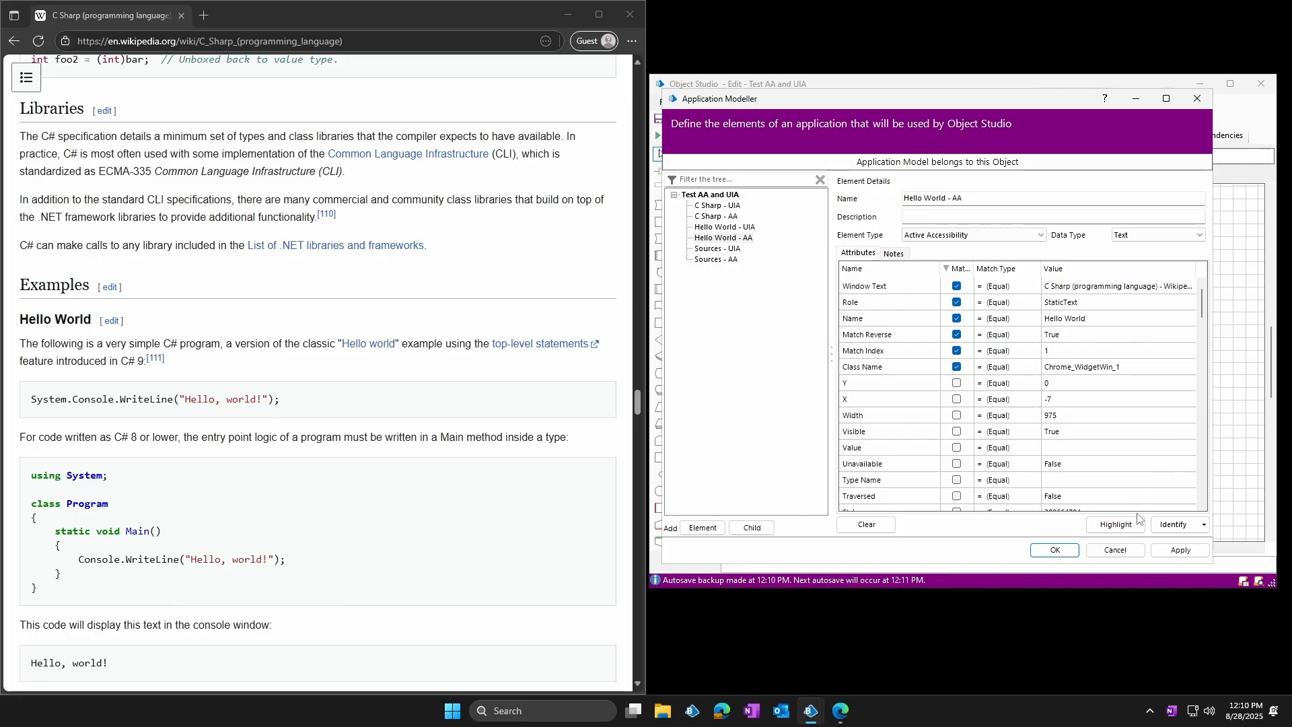
pyautogui.click(1115, 524)
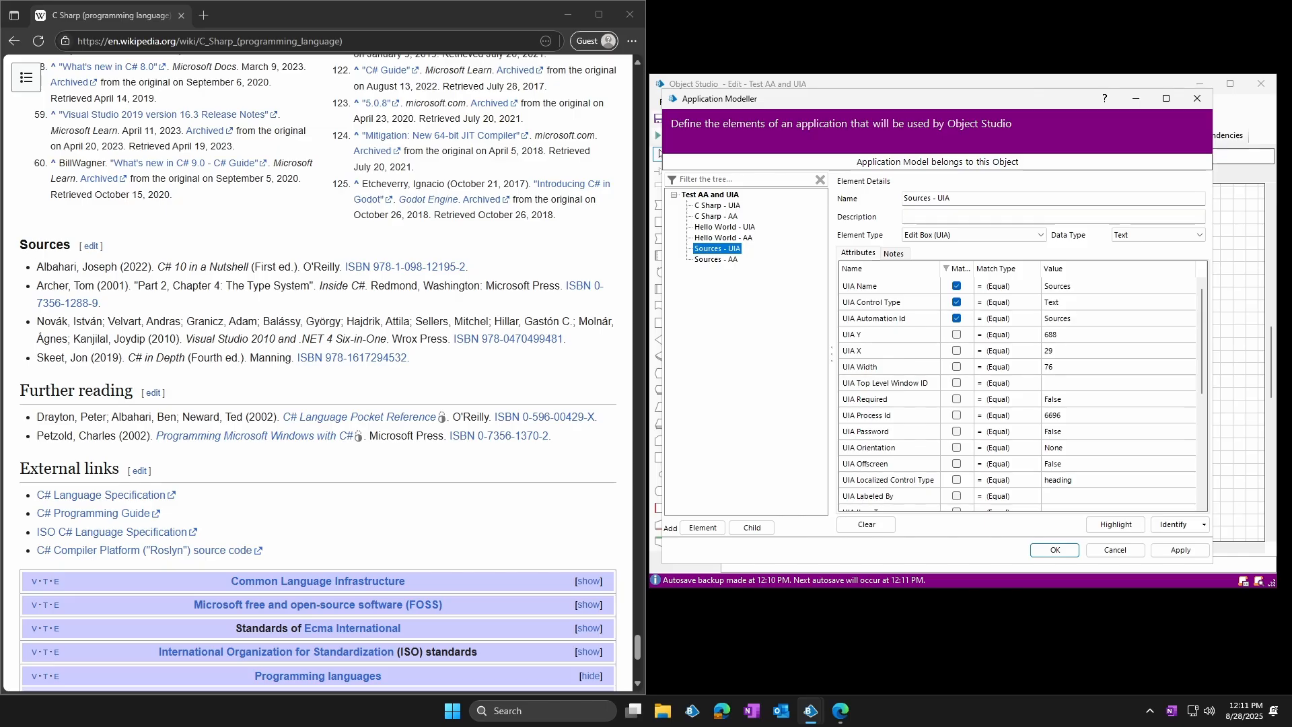
# Locate the article's "Sources" heading and test Sources - UIA and Sources - AA by highlighting each element
pyautogui.moveTo(21, 244); pyautogui.dragTo(81, 248)
pyautogui.click(196, 260)
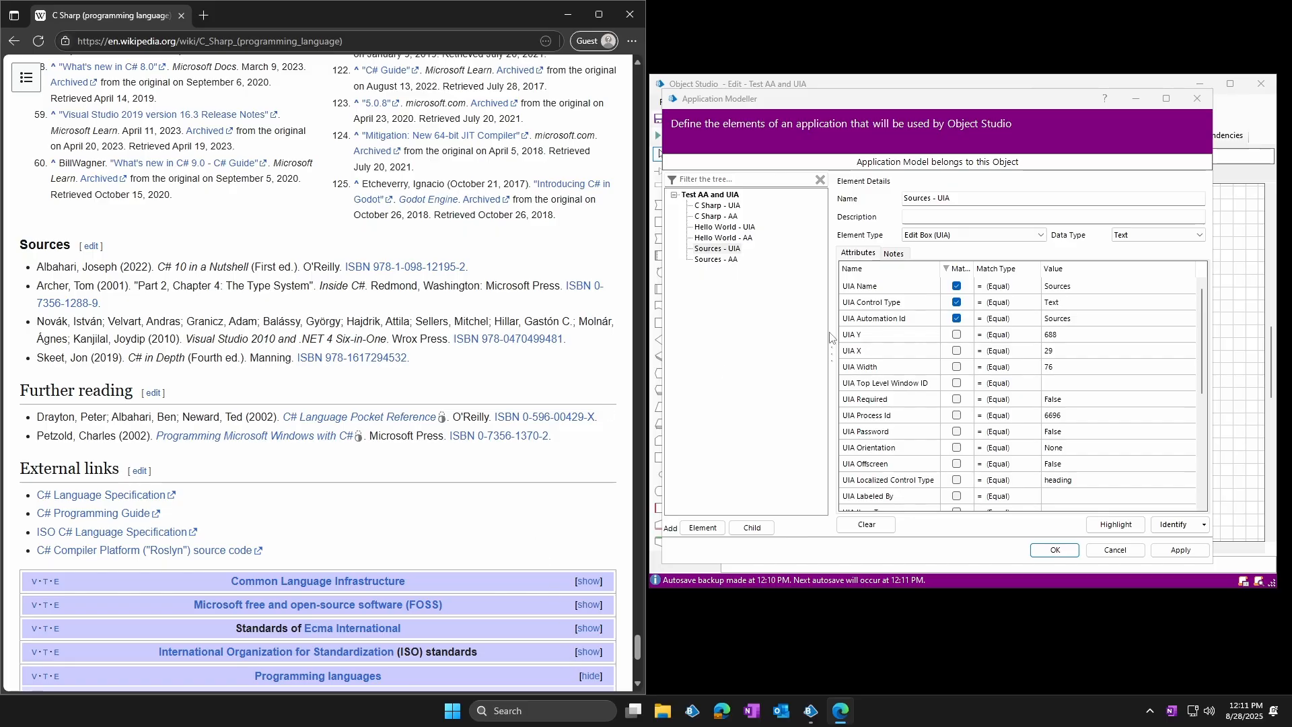
pyautogui.click(1115, 525)
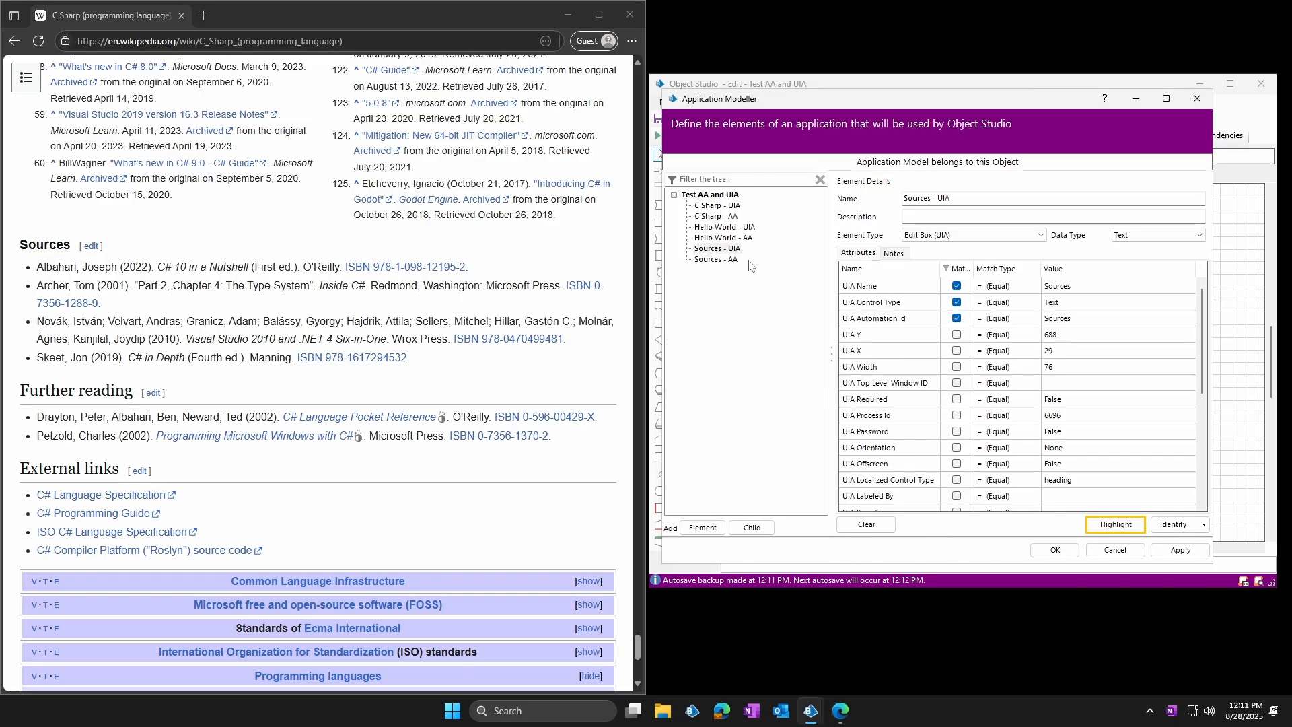
pyautogui.click(717, 259)
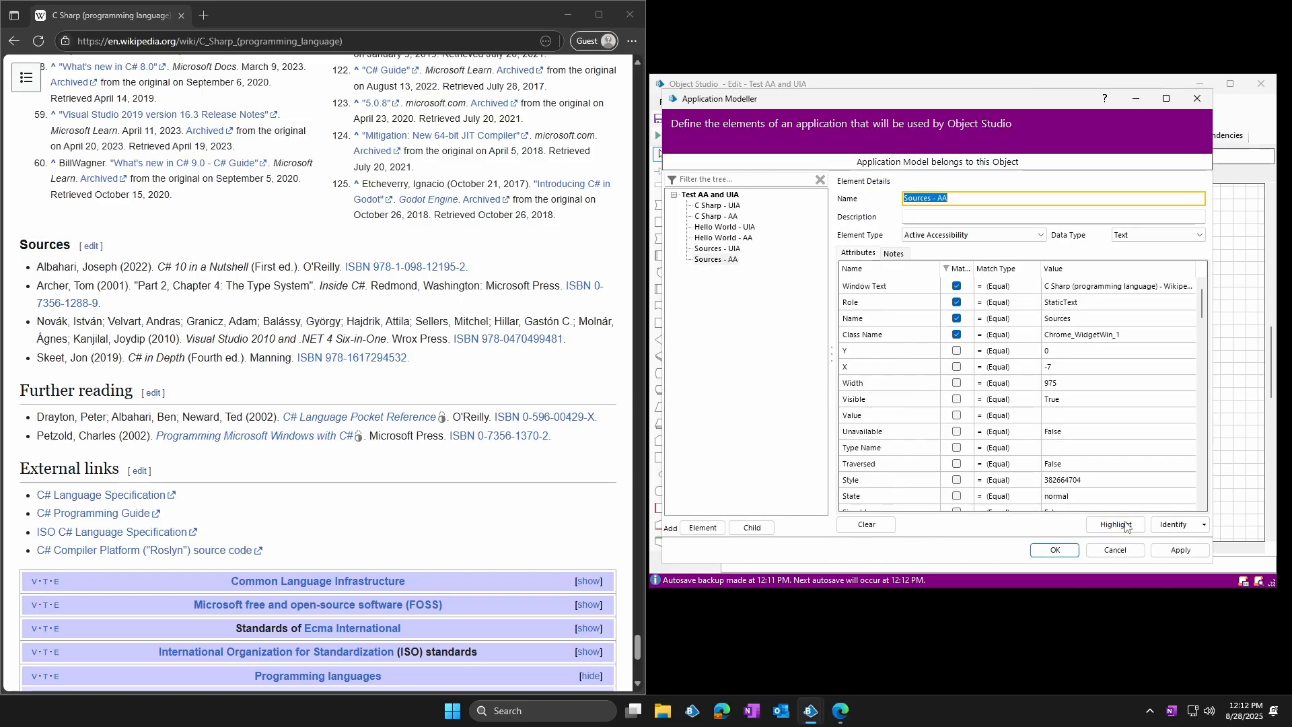
pyautogui.click(1125, 526)
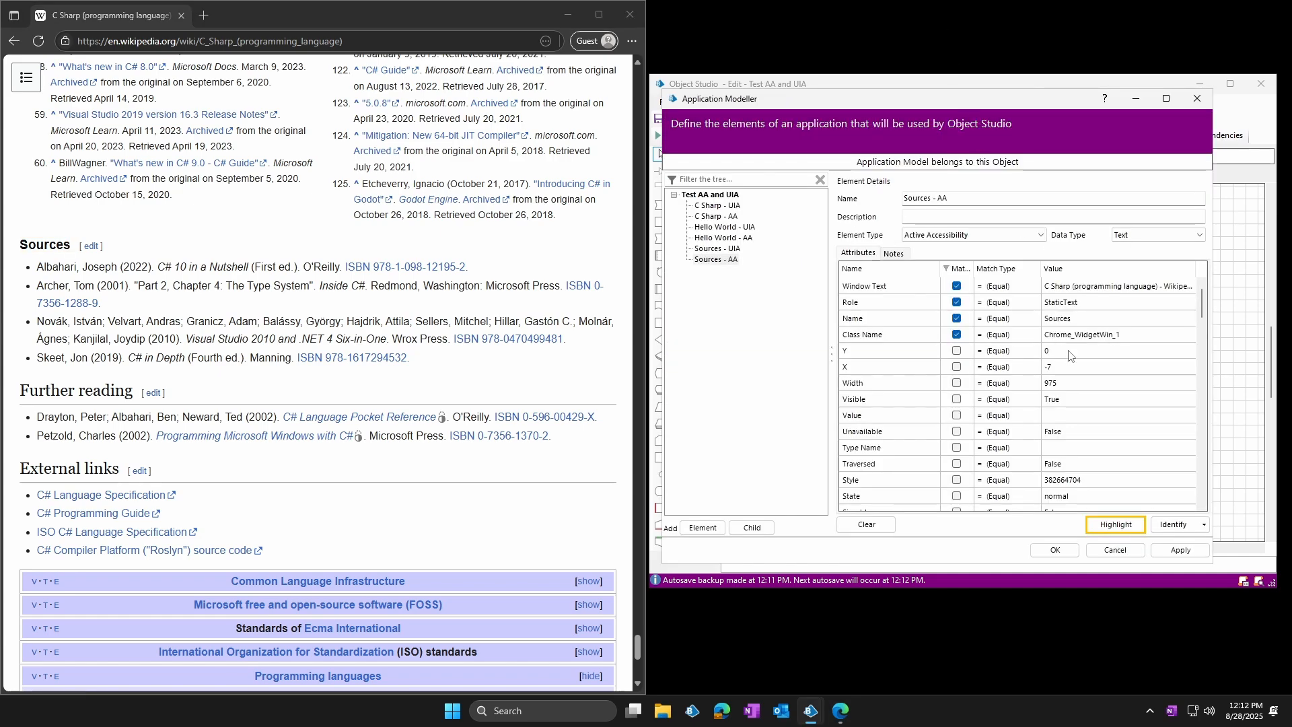
# Highlight Sources - UIA and Sources - AA with Match Index 1 matched, and the AA element again with Match Reverse True
pyautogui.click(732, 249)
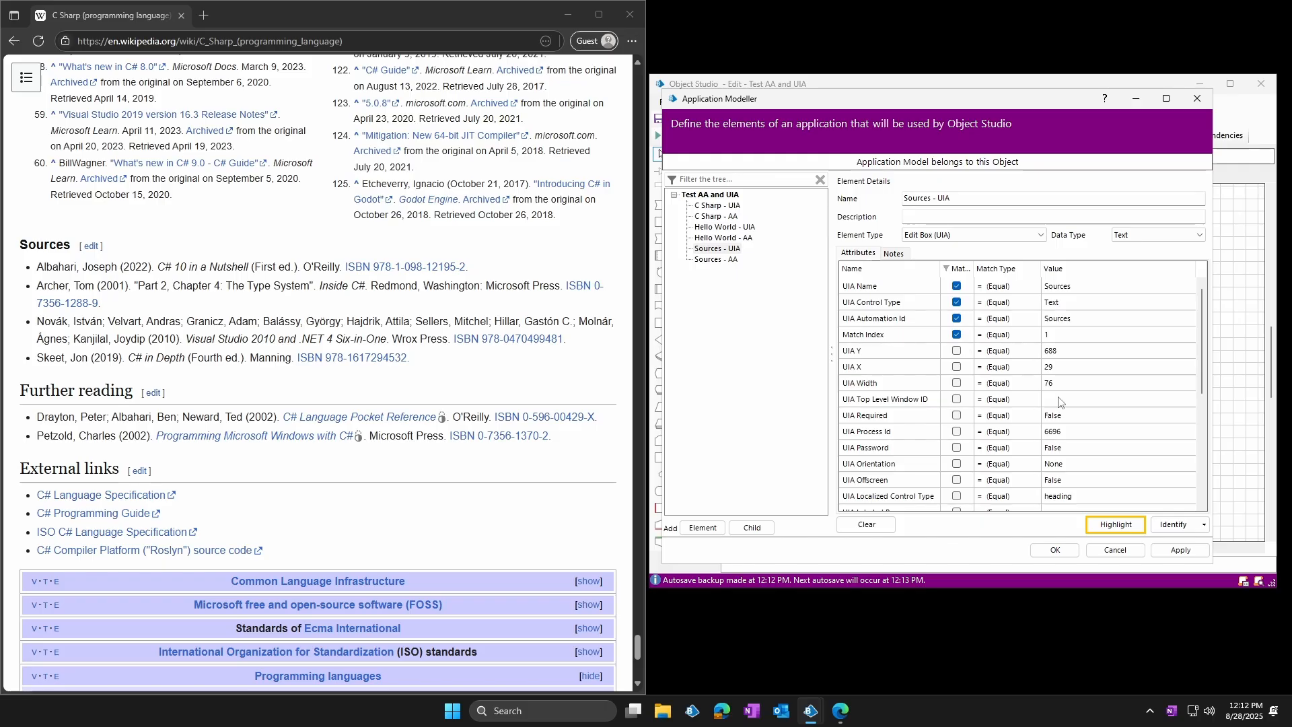
pyautogui.click(1115, 524)
pyautogui.click(731, 260)
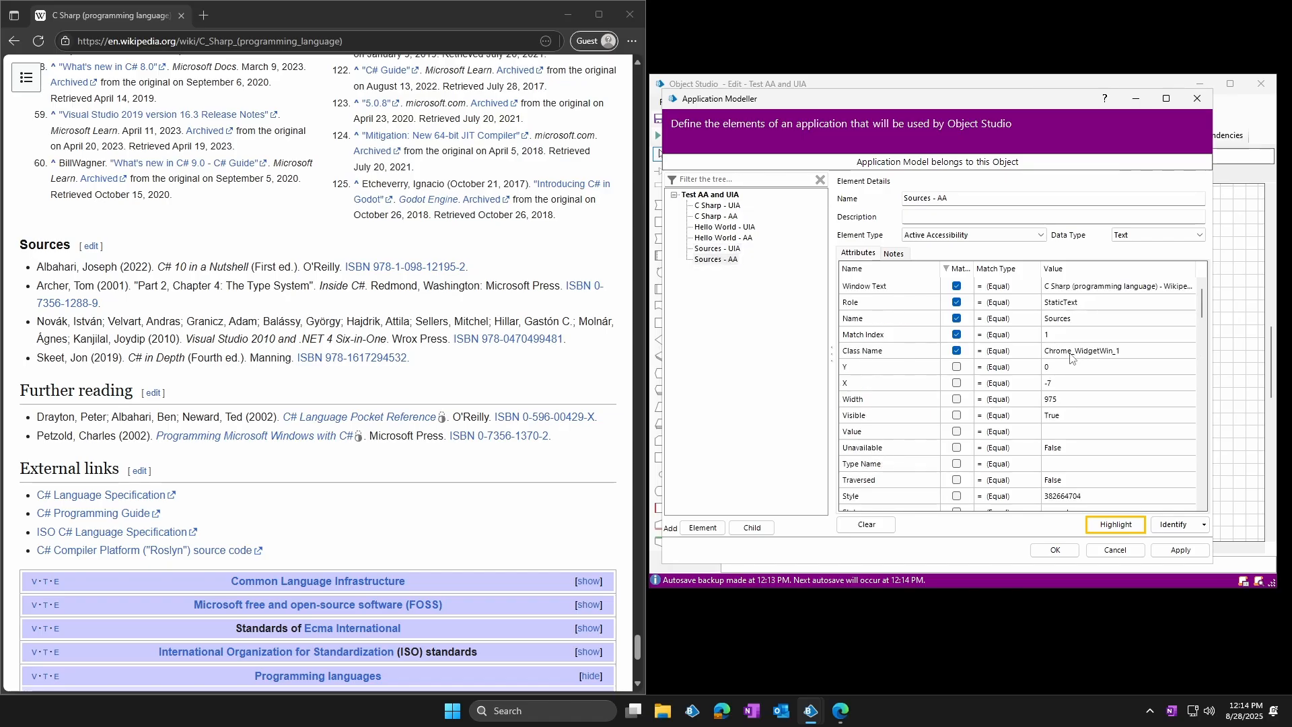
pyautogui.click(1114, 525)
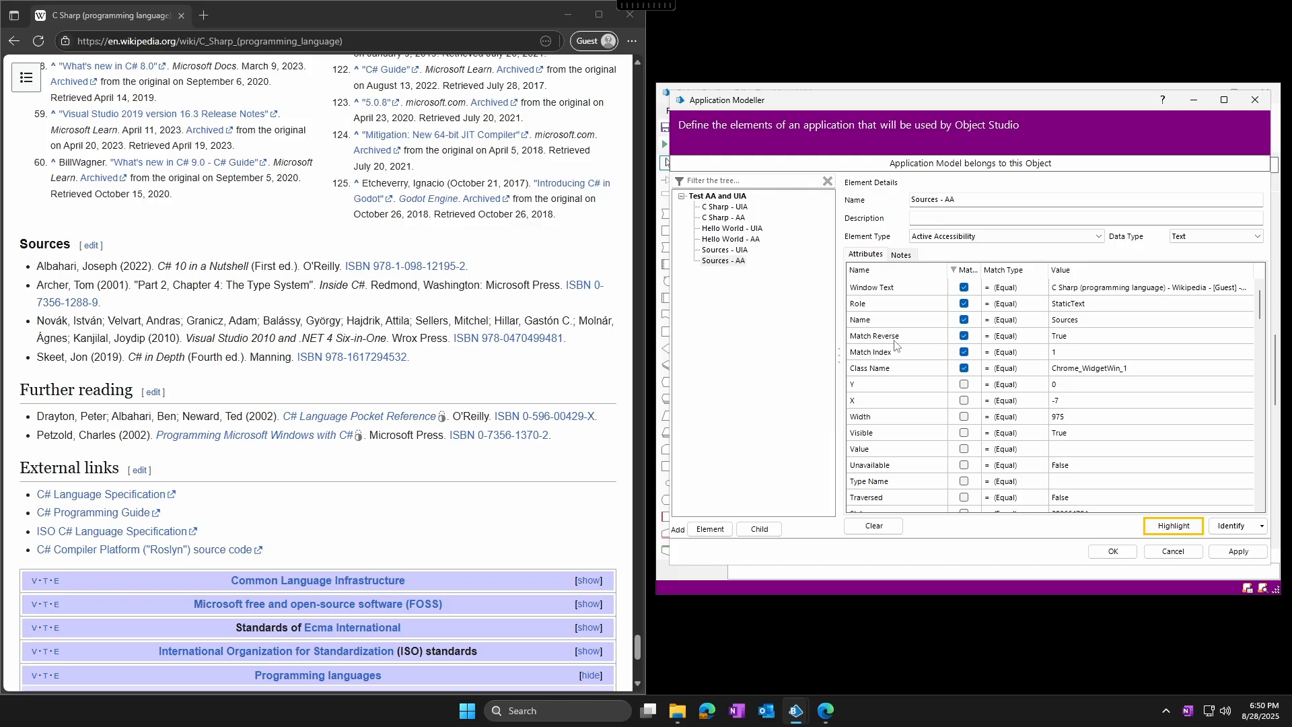
pyautogui.click(1167, 526)
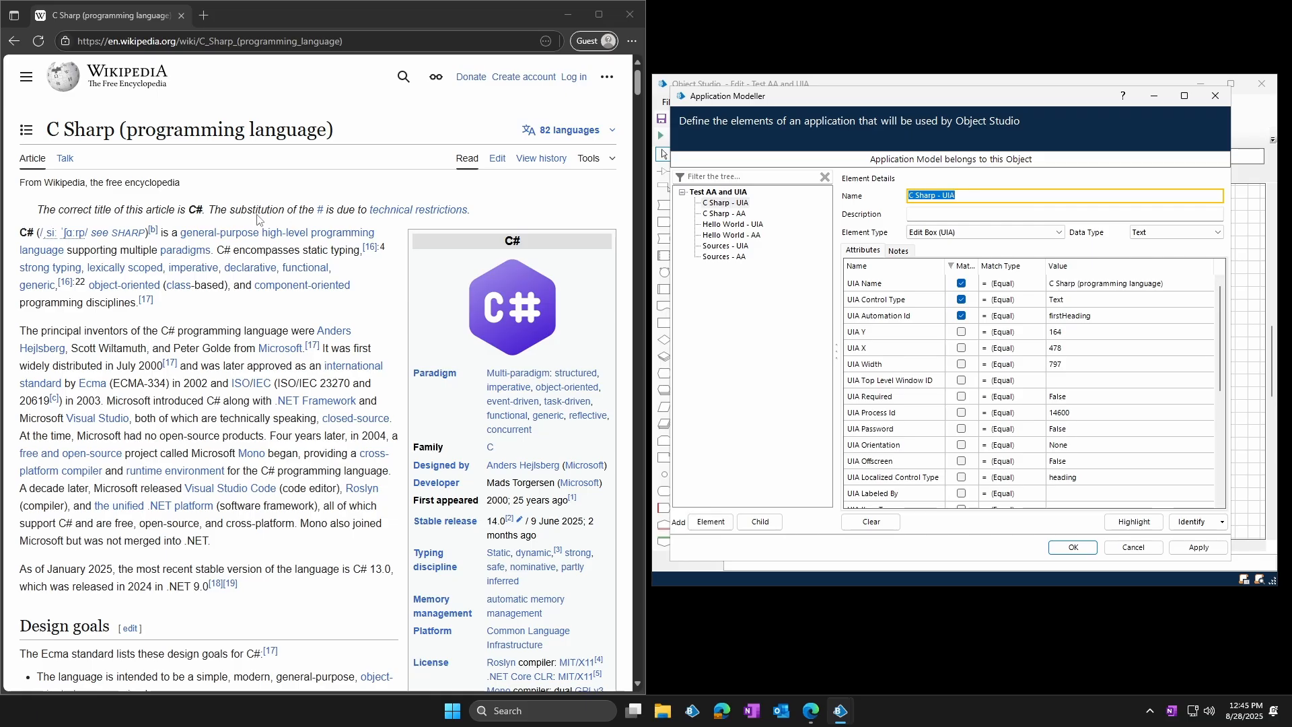
# Point out the article's "C Sharp (programming language)" title and highlight C Sharp - UIA and C Sharp - AA without Match Index
pyautogui.moveTo(47, 130); pyautogui.dragTo(126, 131)
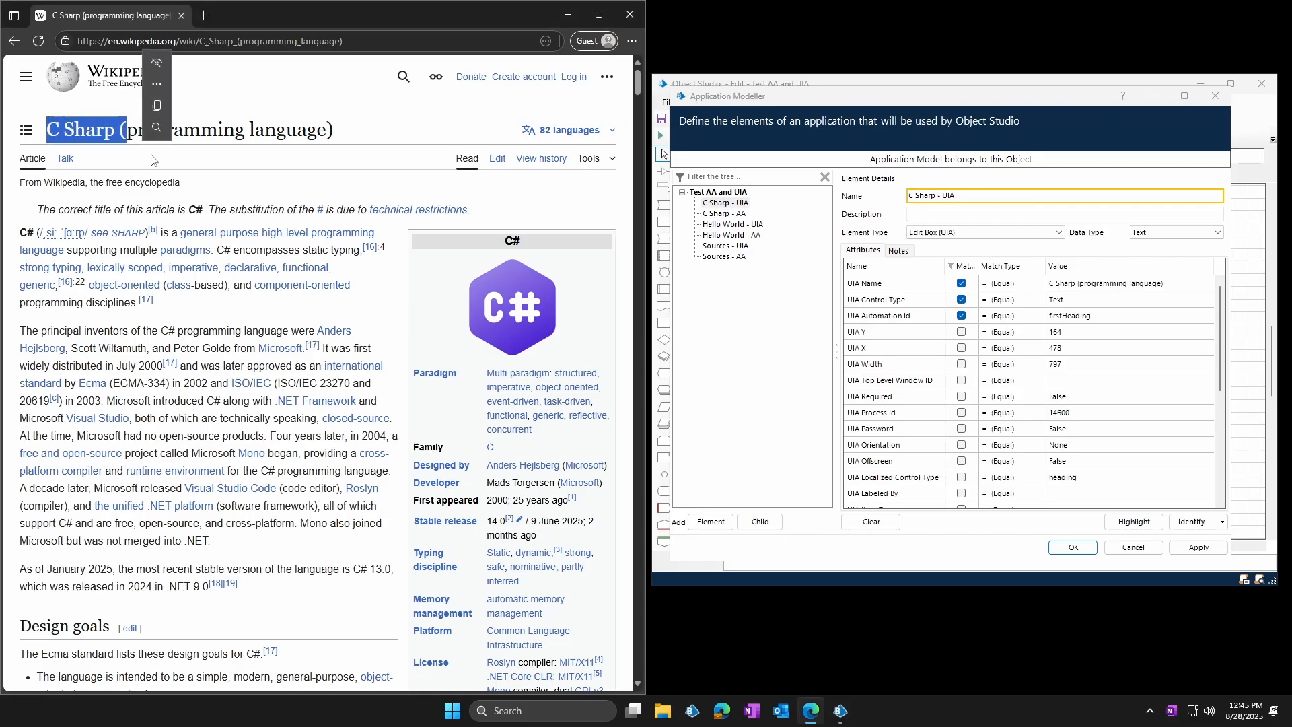
pyautogui.click(165, 167)
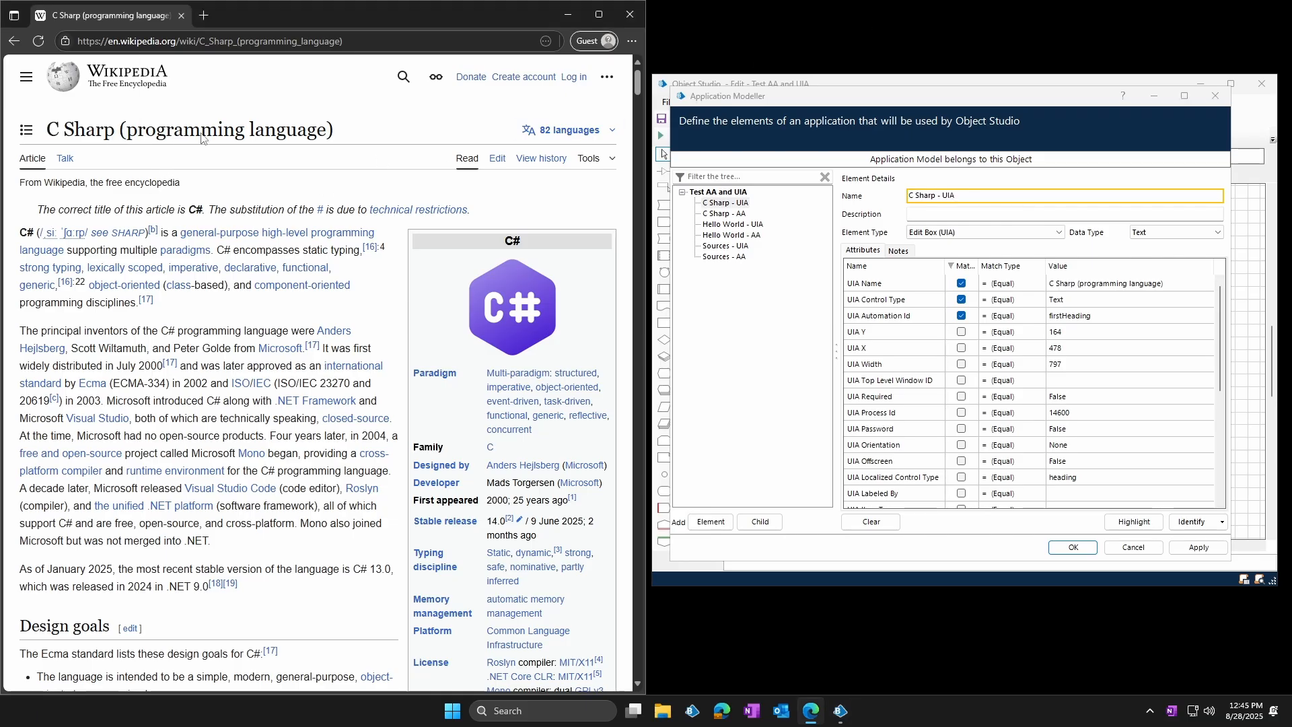
pyautogui.click(942, 131)
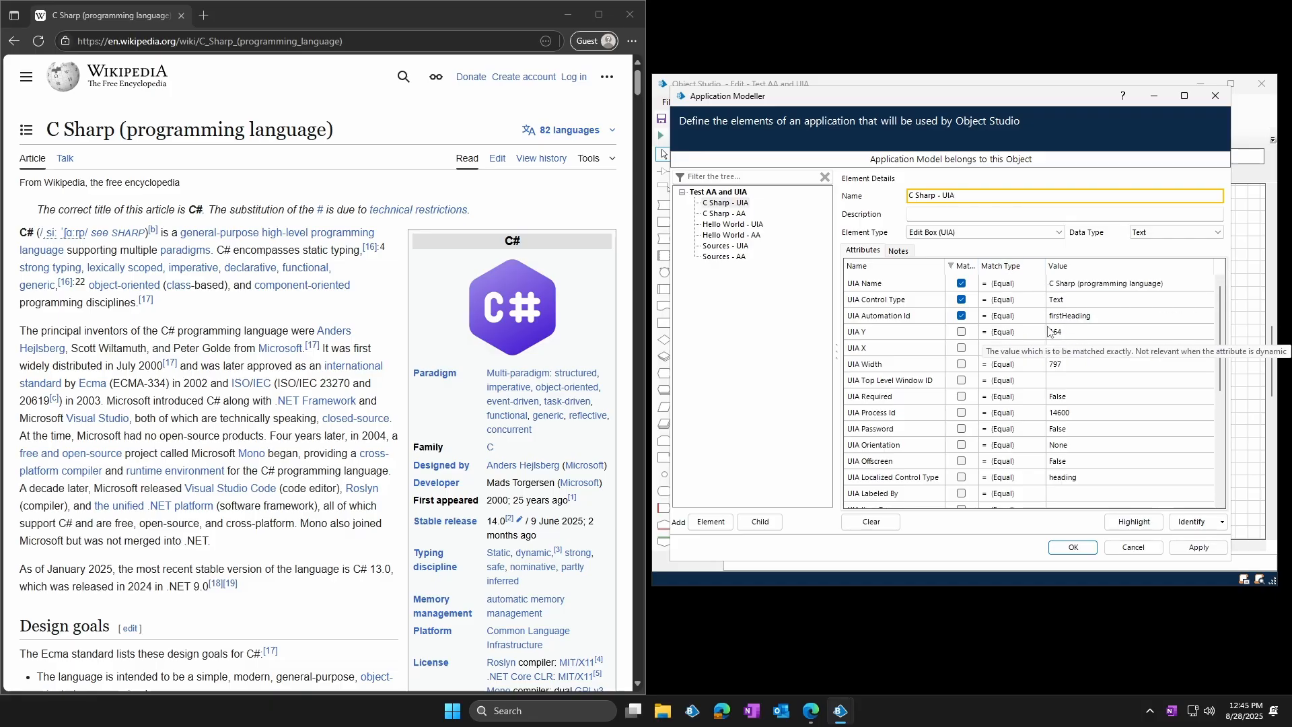
pyautogui.click(1129, 527)
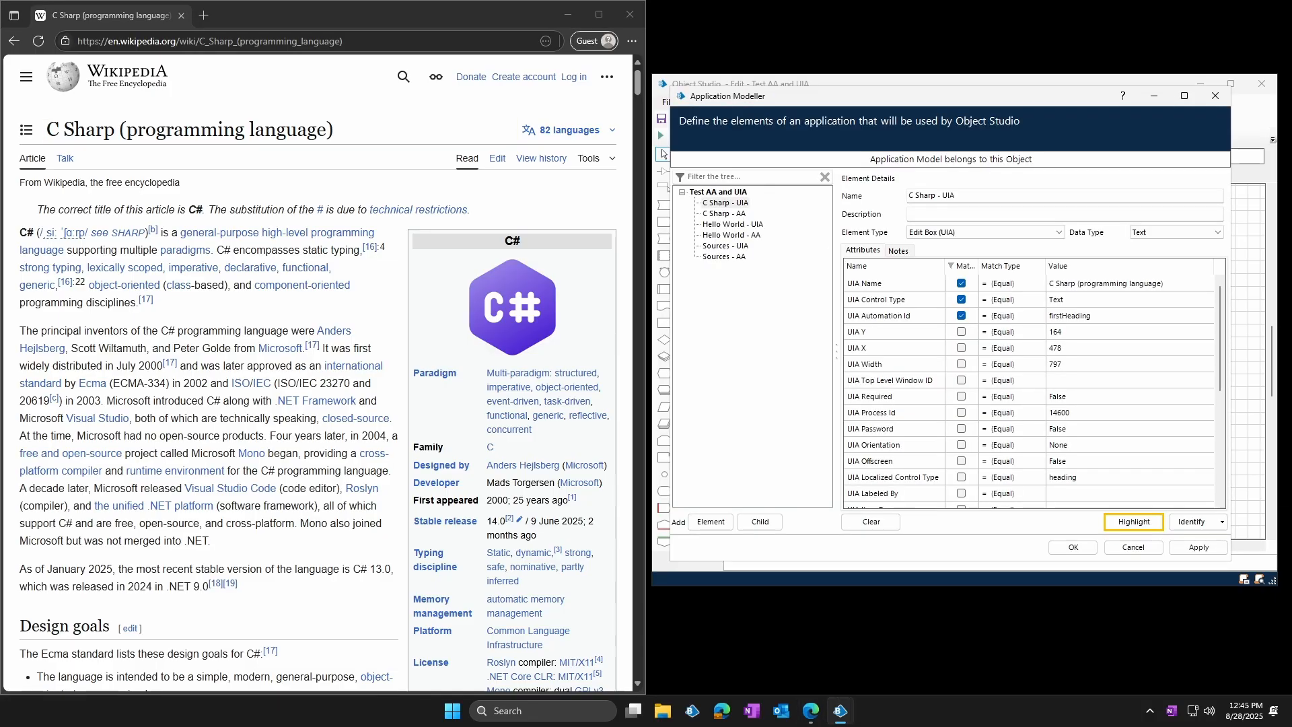
pyautogui.click(737, 213)
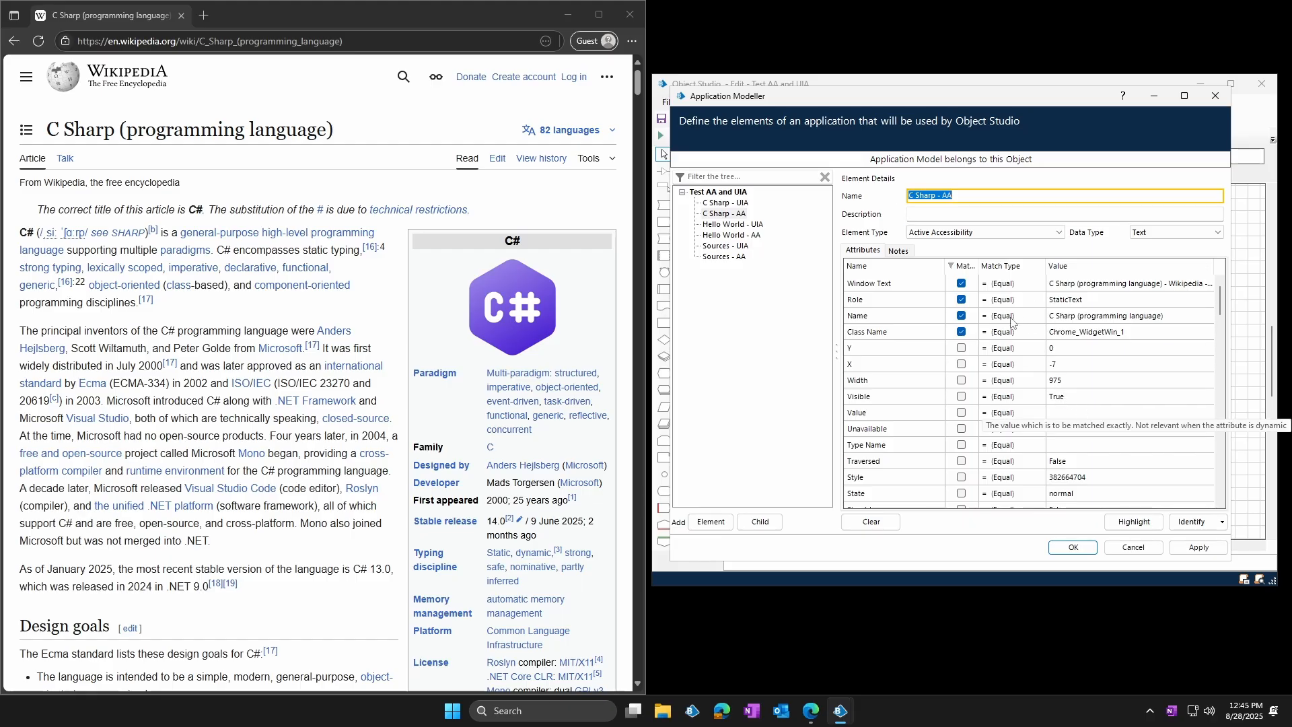
pyautogui.click(1073, 547)
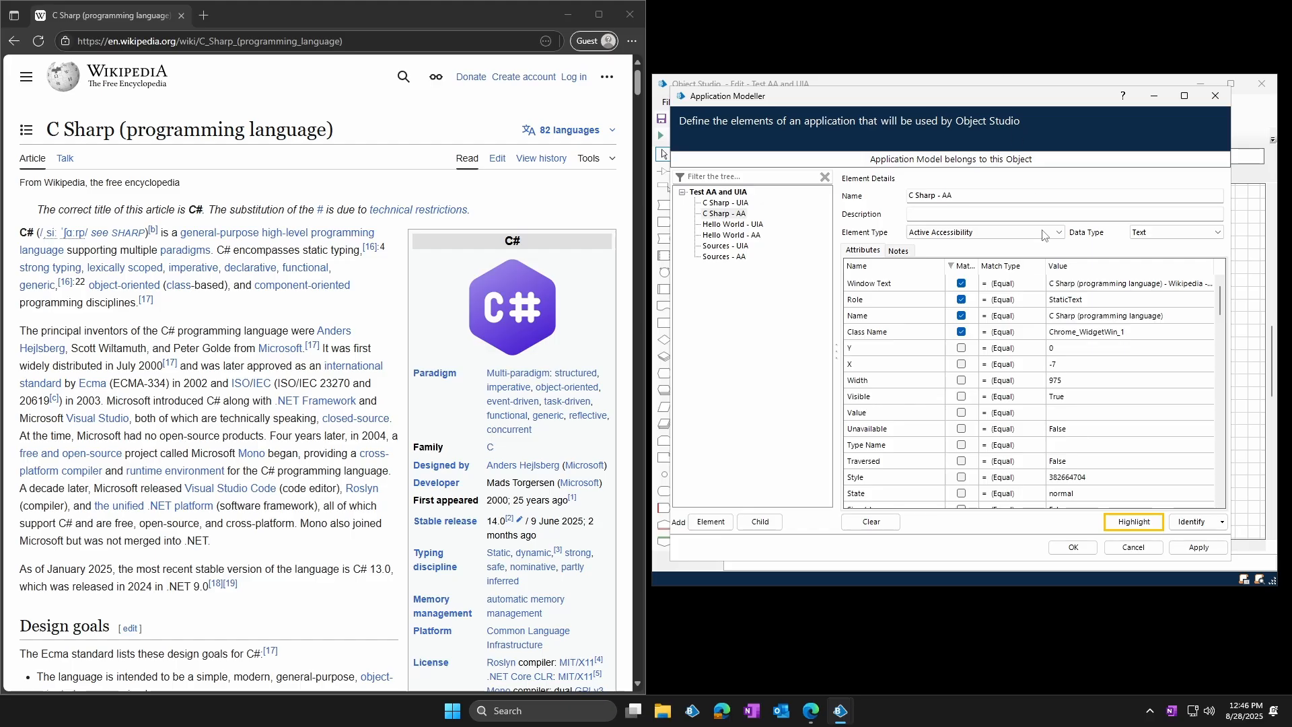
# Highlight C Sharp - UIA and C Sharp - AA, each with Match Index 1 matched
pyautogui.click(731, 224)
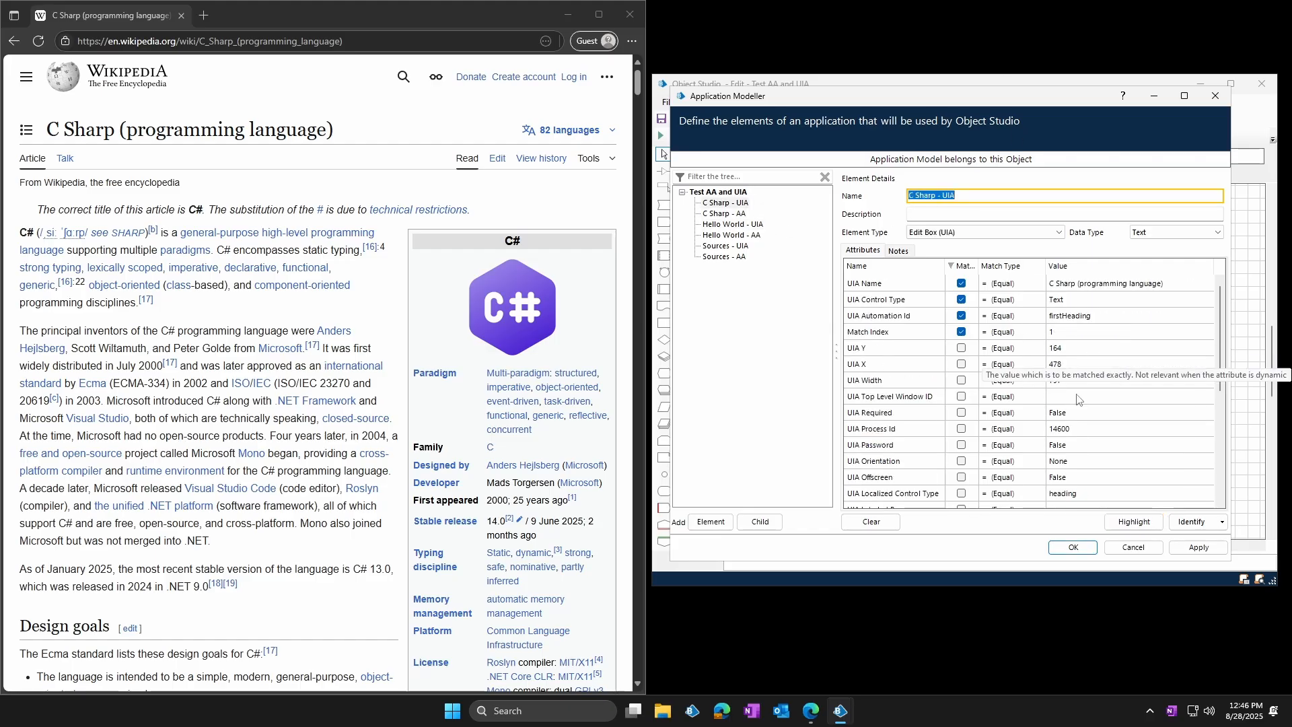
pyautogui.click(1133, 522)
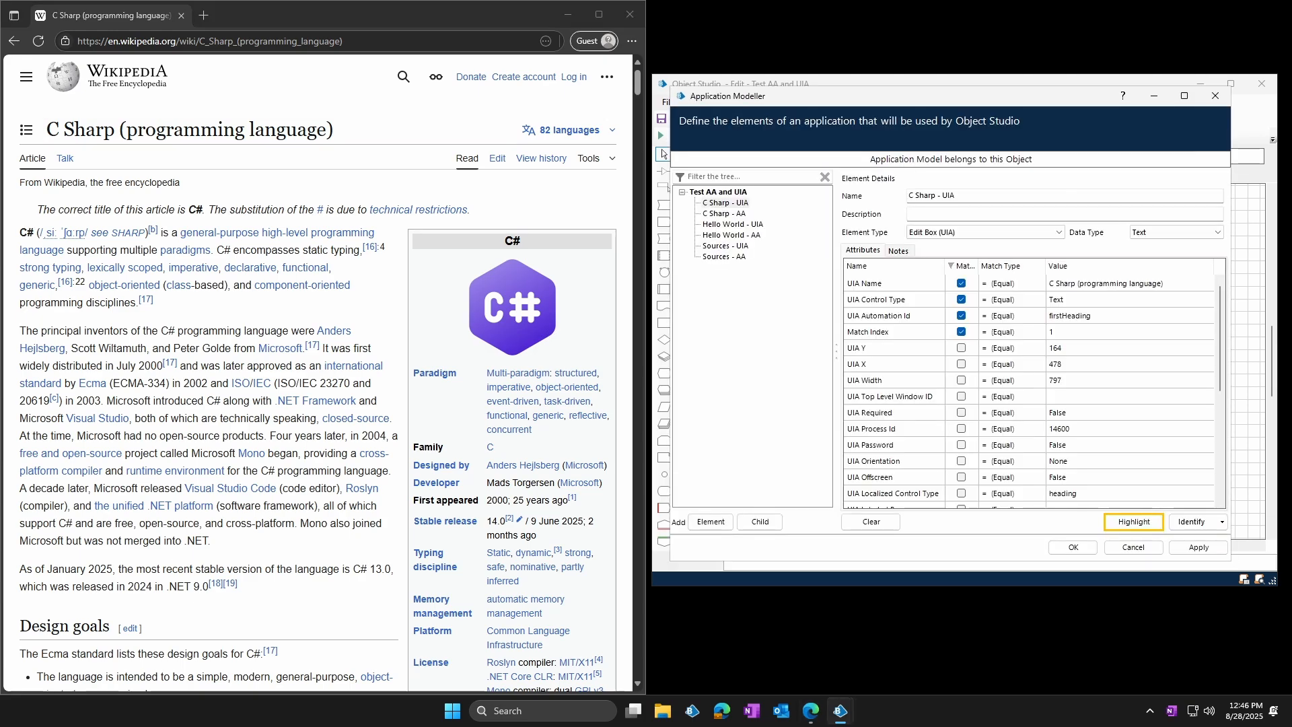
pyautogui.click(734, 213)
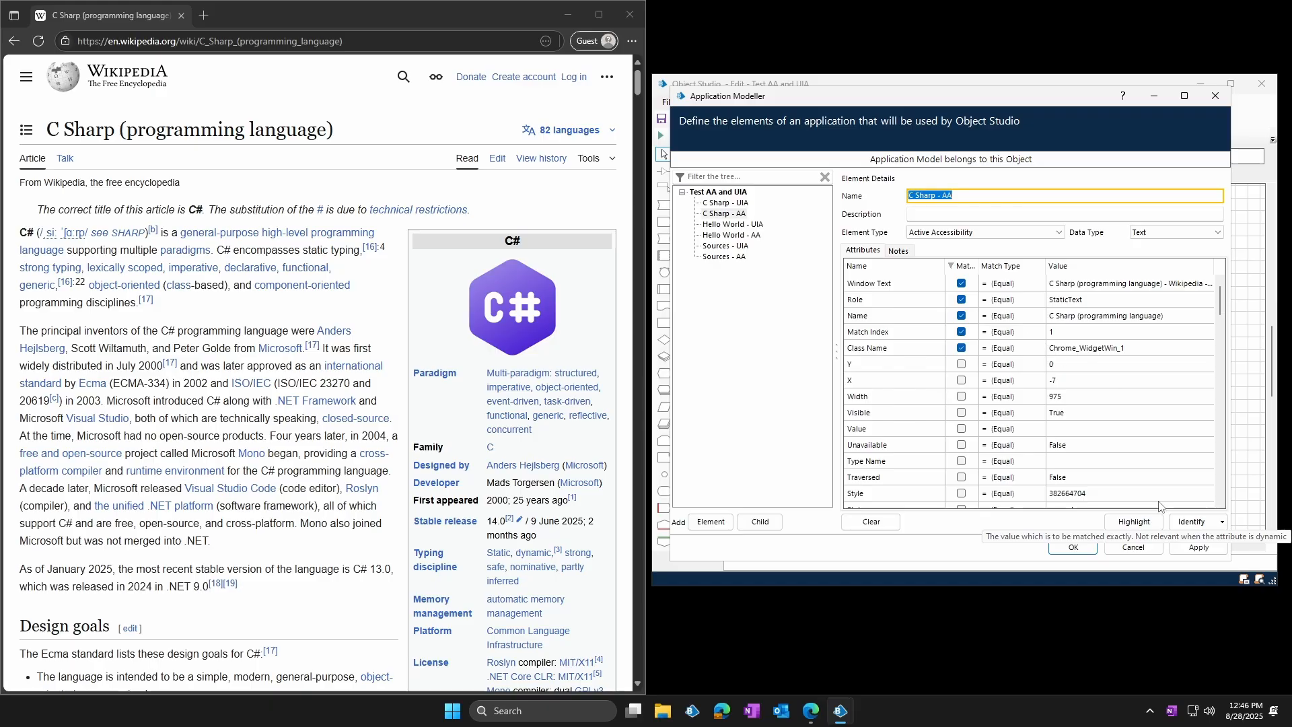
pyautogui.click(1146, 524)
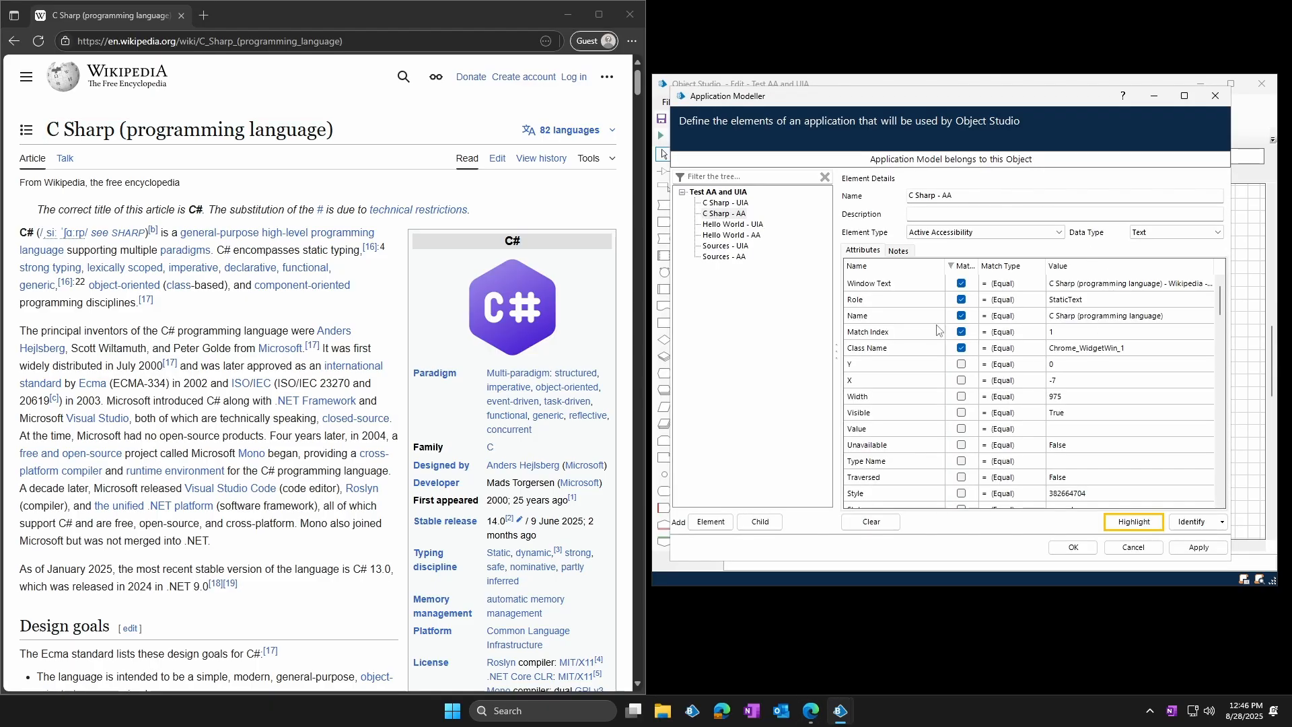
# Test Hello World - UIA and Hello World - AA without Match Index by highlighting each one under the Examples section
pyautogui.click(740, 226)
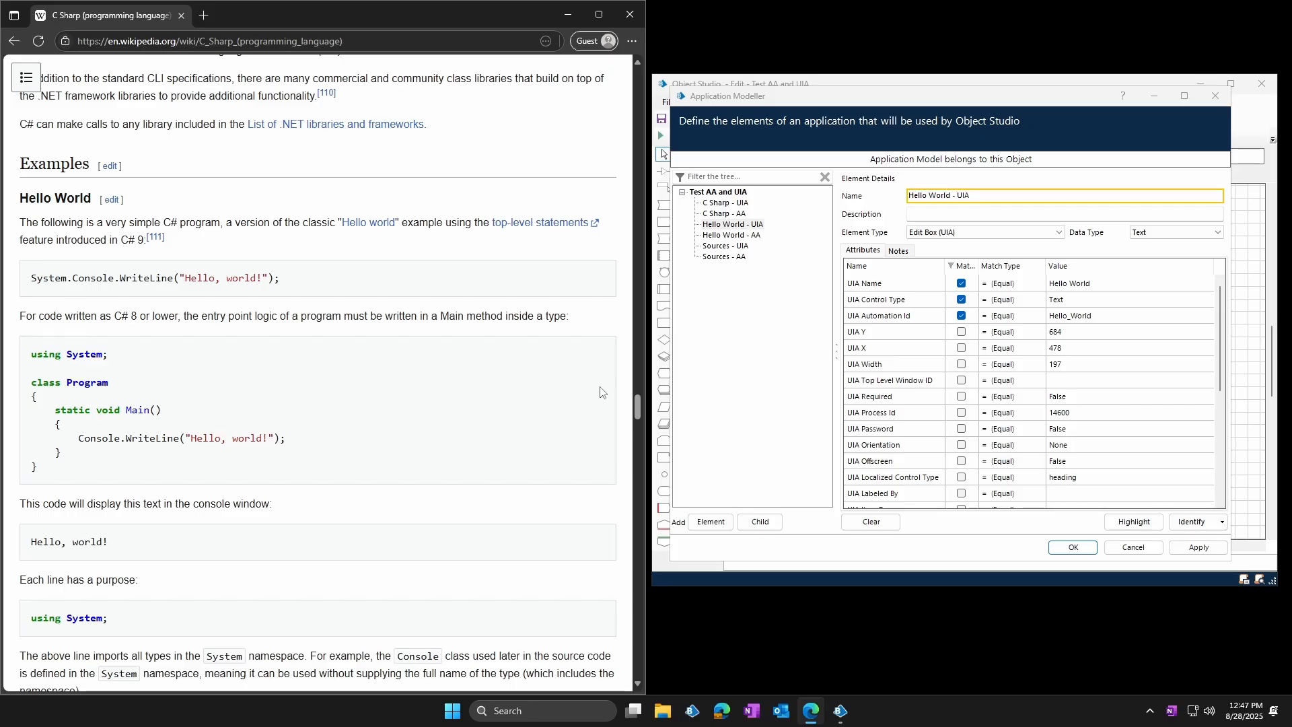
pyautogui.click(756, 224)
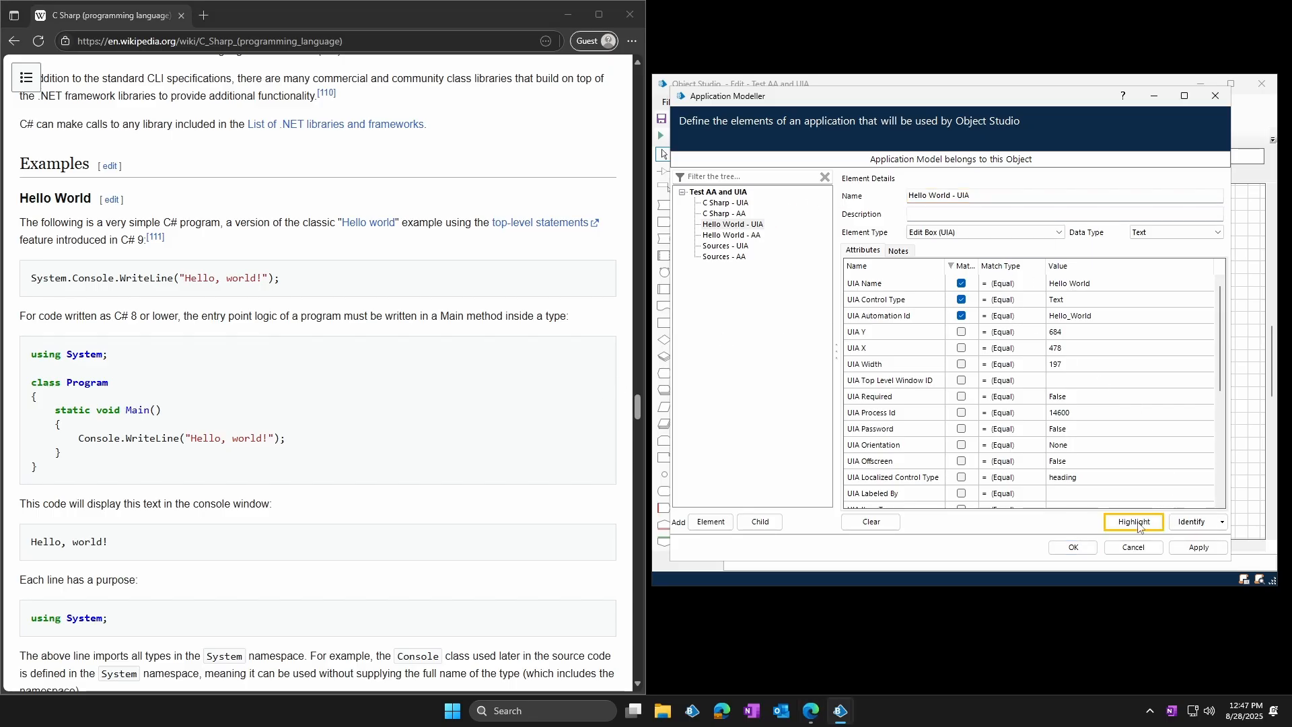
pyautogui.click(1132, 546)
pyautogui.click(751, 235)
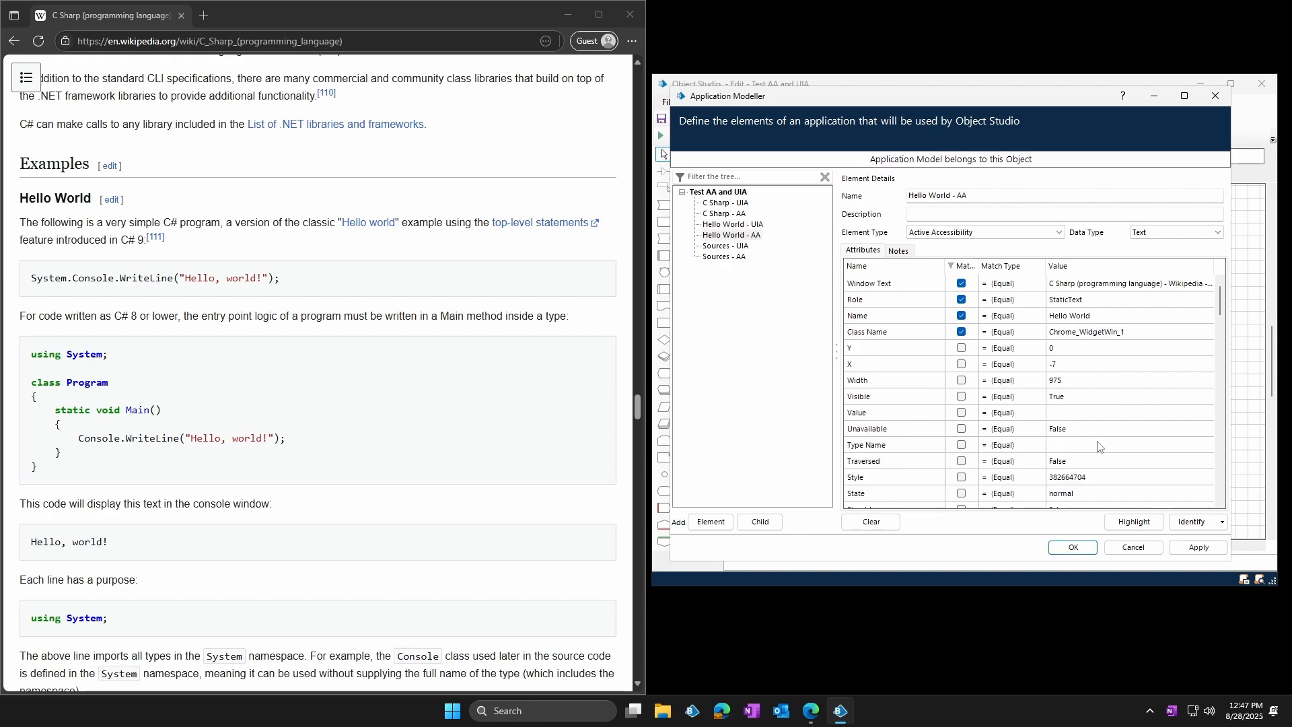
pyautogui.click(1134, 521)
# Highlight C Sharp - AA with Match Index 1 and Match Reverse True matched
pyautogui.click(738, 214)
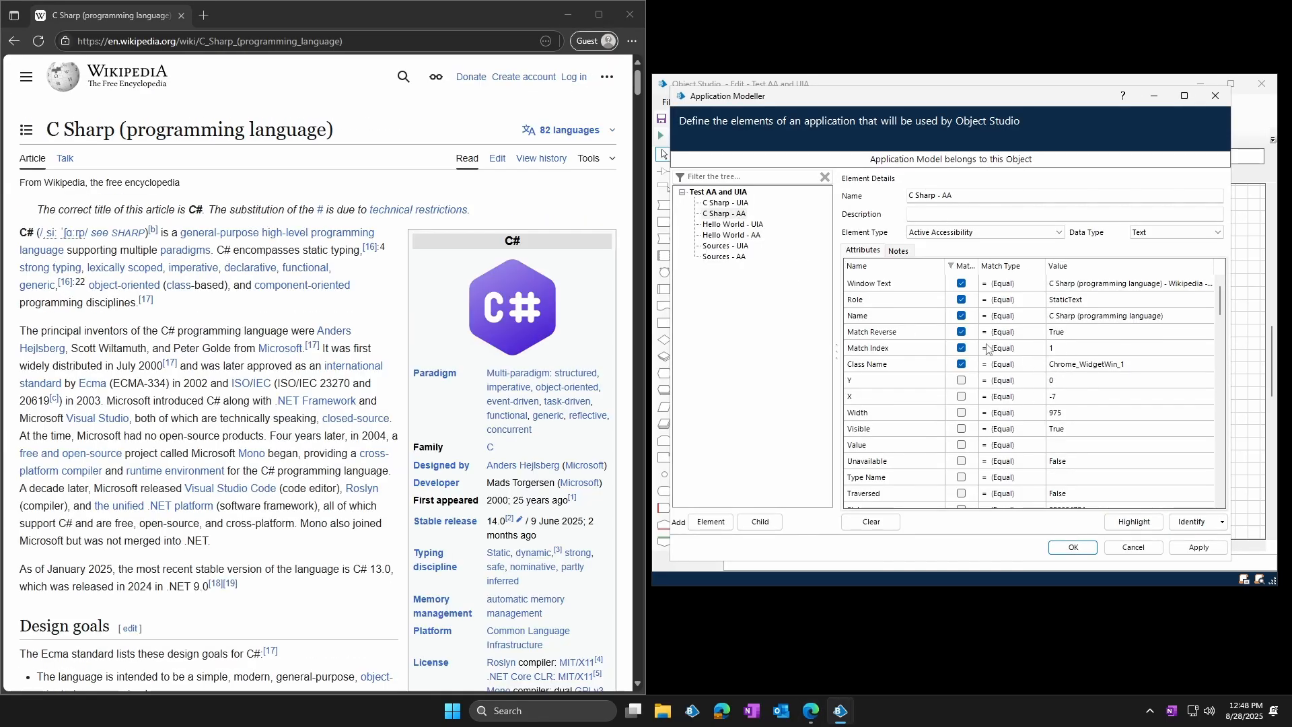
pyautogui.click(1133, 523)
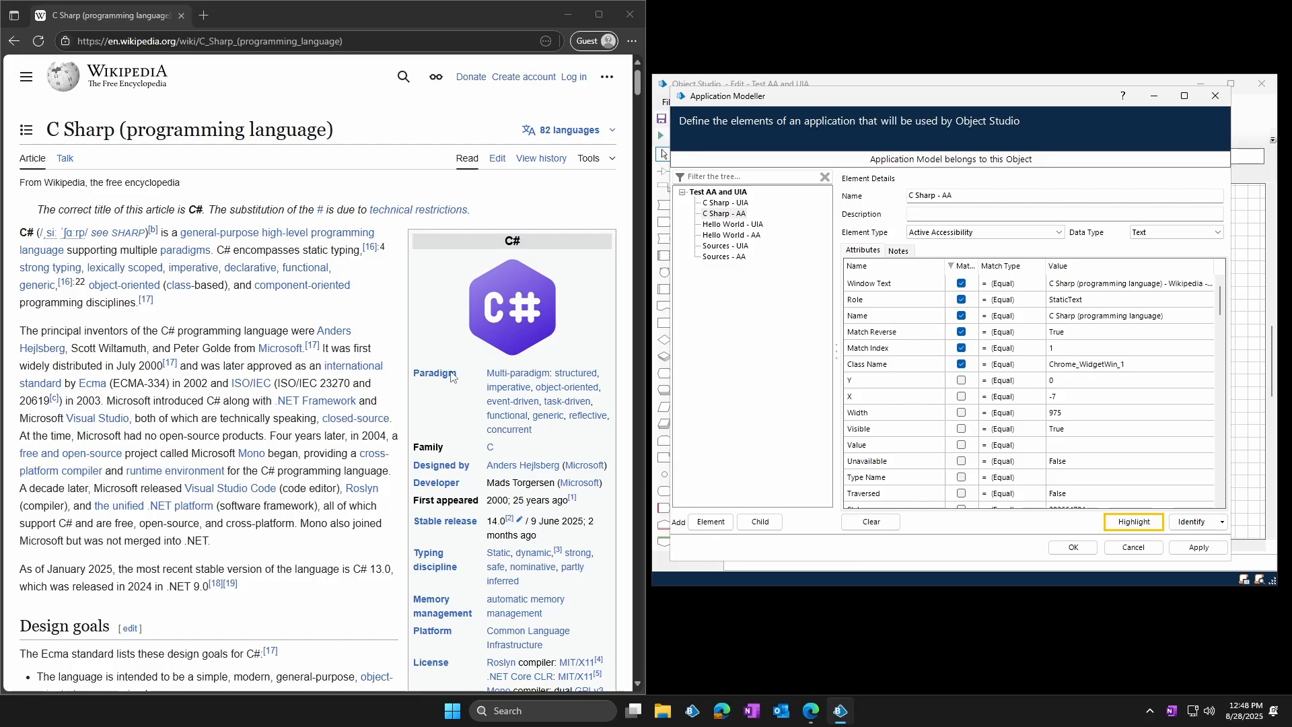
# Highlight Hello World - UIA and Hello World - AA with Match Index 1, and the AA element again with Match Reverse True
pyautogui.click(733, 224)
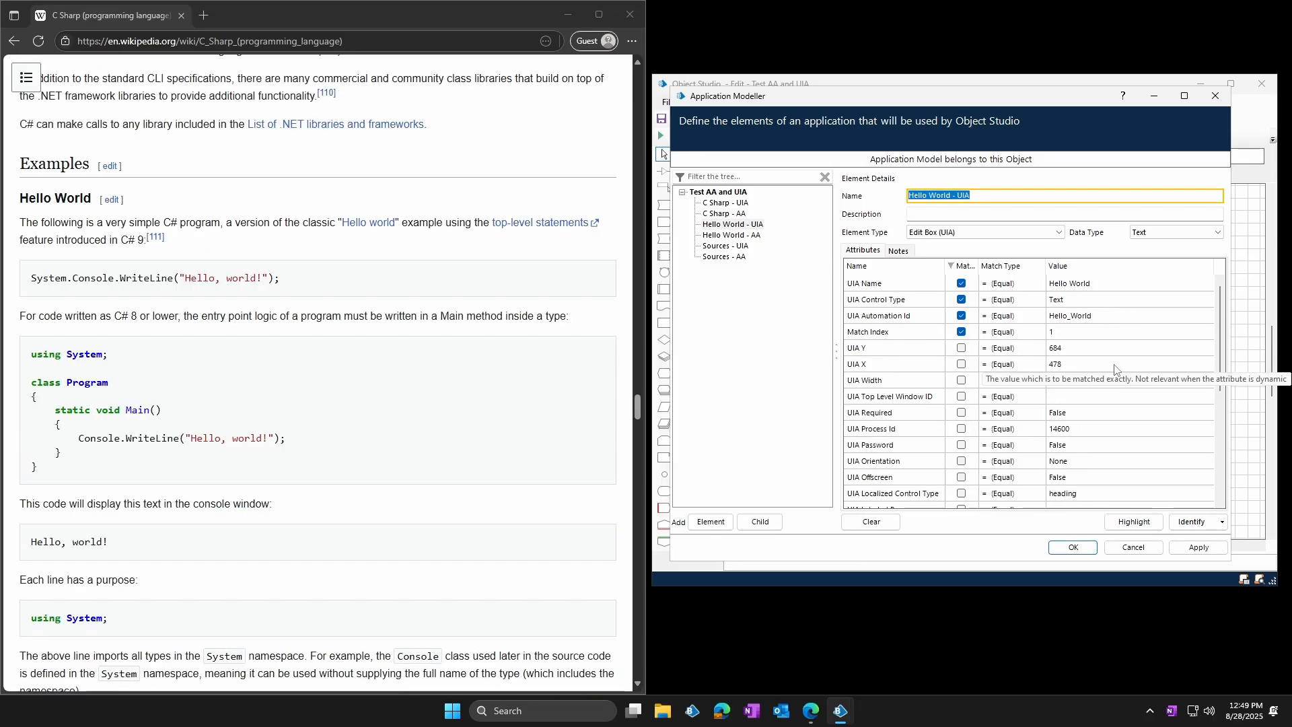
pyautogui.click(1139, 528)
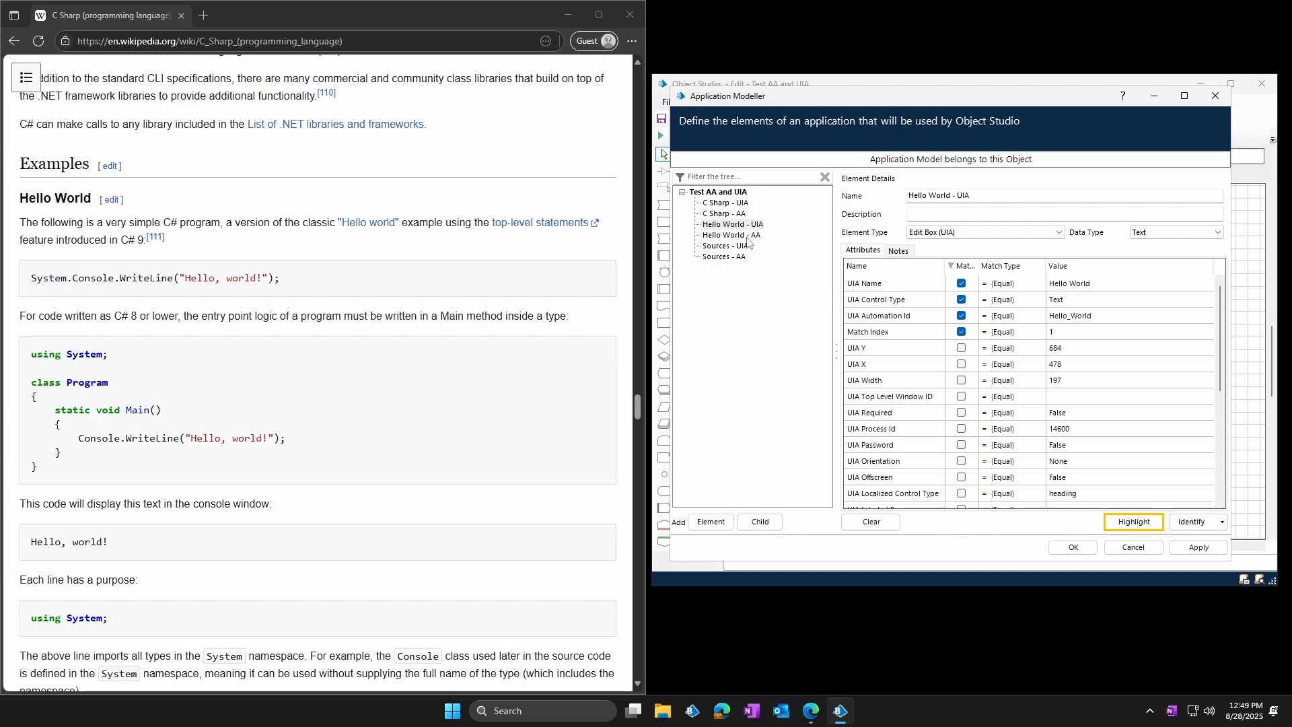
pyautogui.click(747, 236)
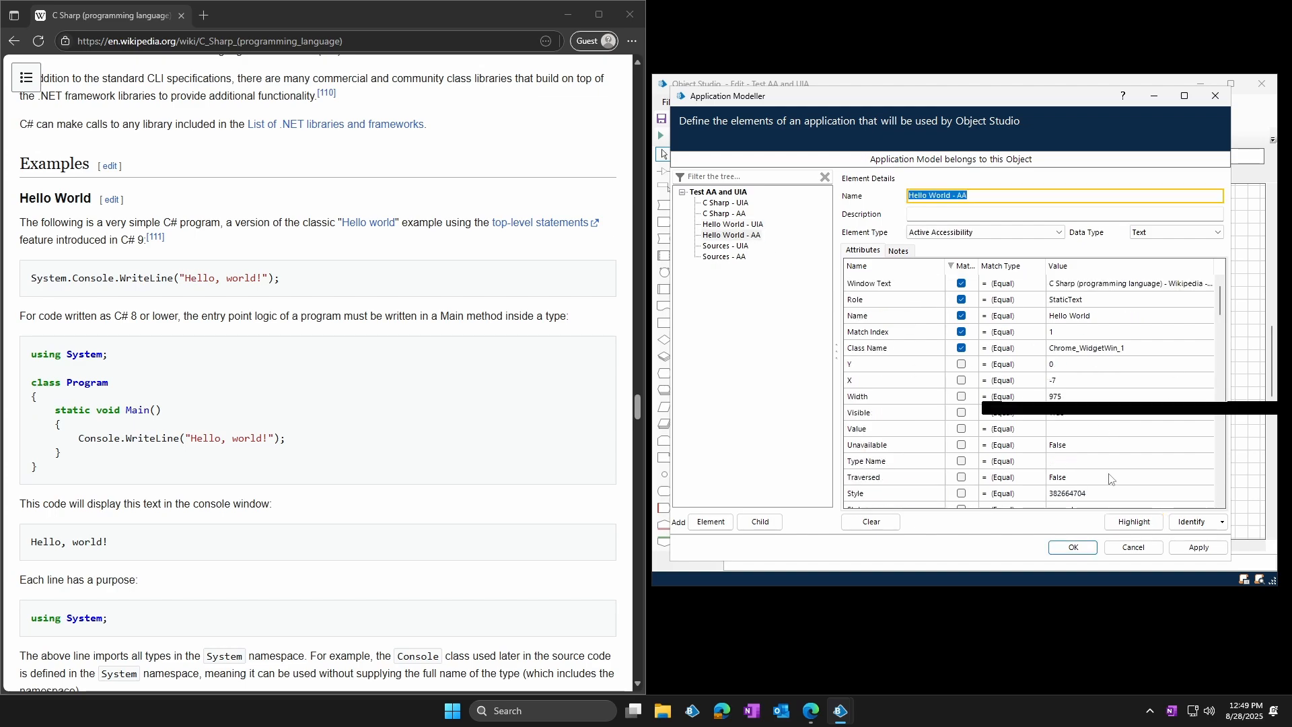
pyautogui.click(1133, 521)
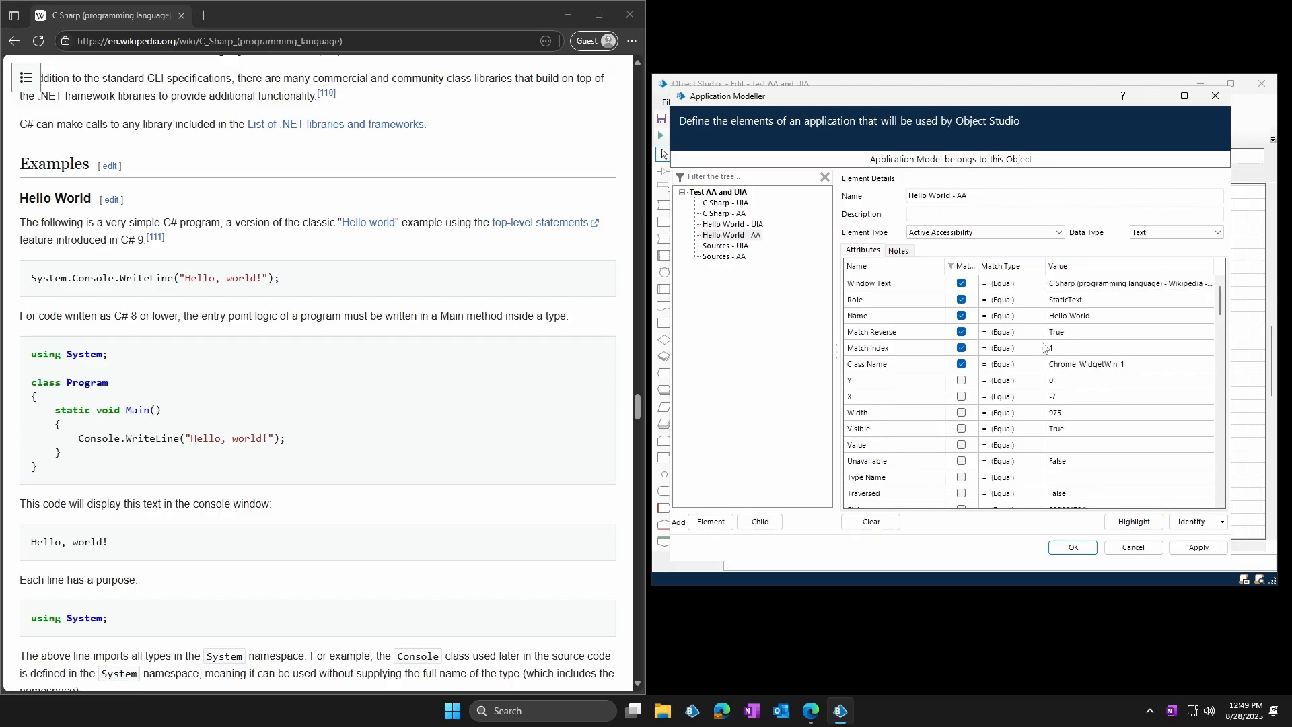
pyautogui.click(1131, 517)
# Highlight Sources - UIA and Sources - AA in the article without Match Index or Match Reverse
pyautogui.click(725, 246)
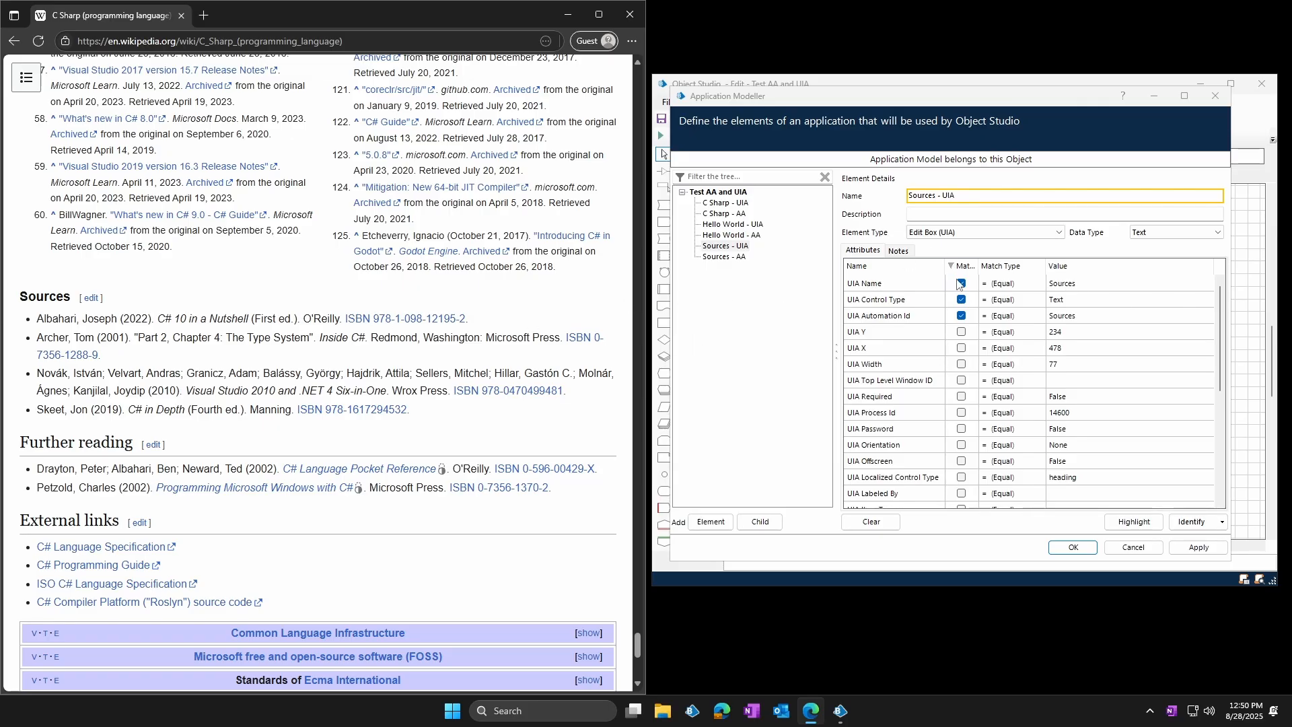
pyautogui.click(1134, 524)
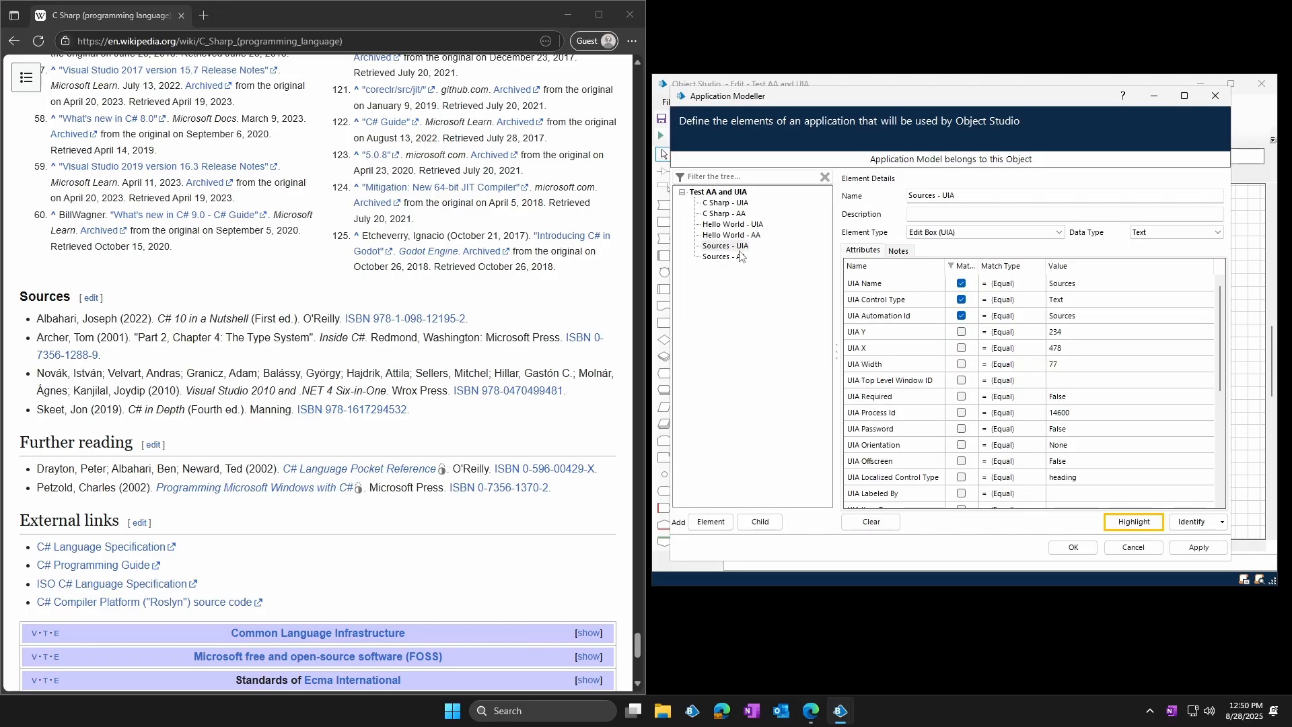
pyautogui.click(737, 256)
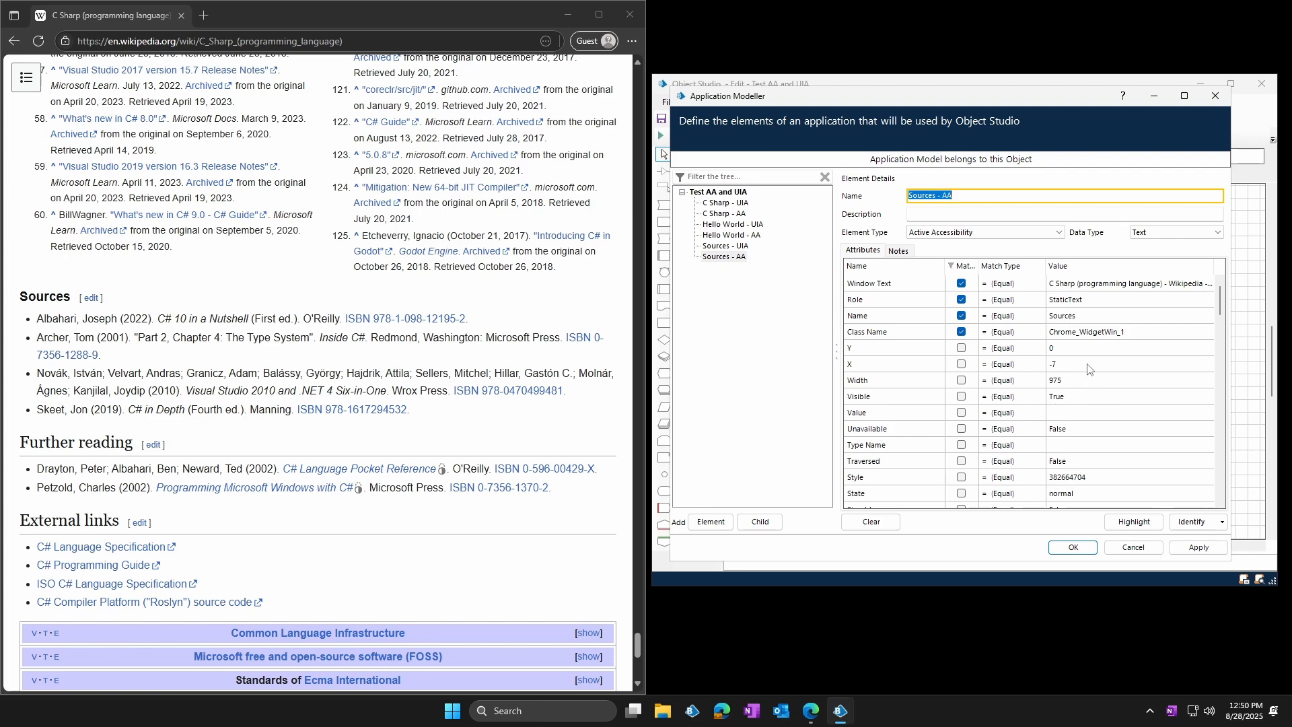
pyautogui.click(1134, 521)
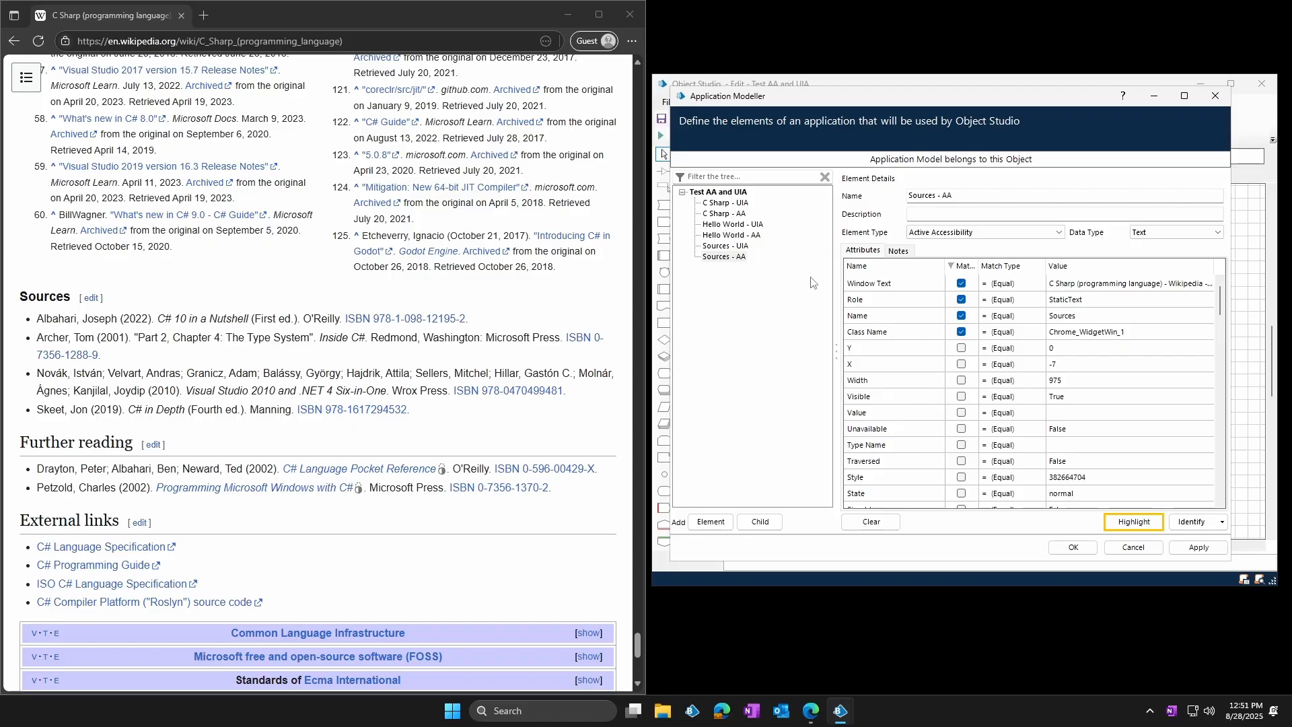
# Compare highlighting of Sources - UIA and Sources - AA using Match Index 1, and of Sources - AA with Match Reverse True added
pyautogui.click(742, 247)
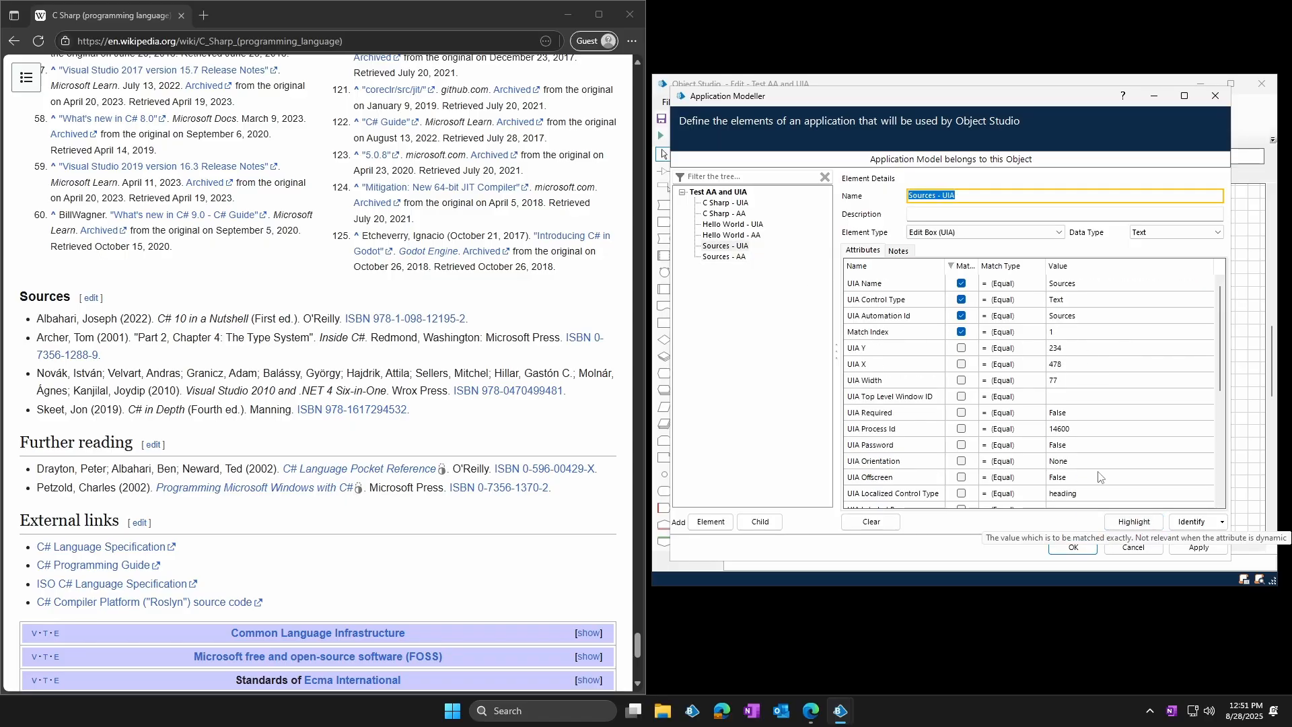
pyautogui.click(1133, 522)
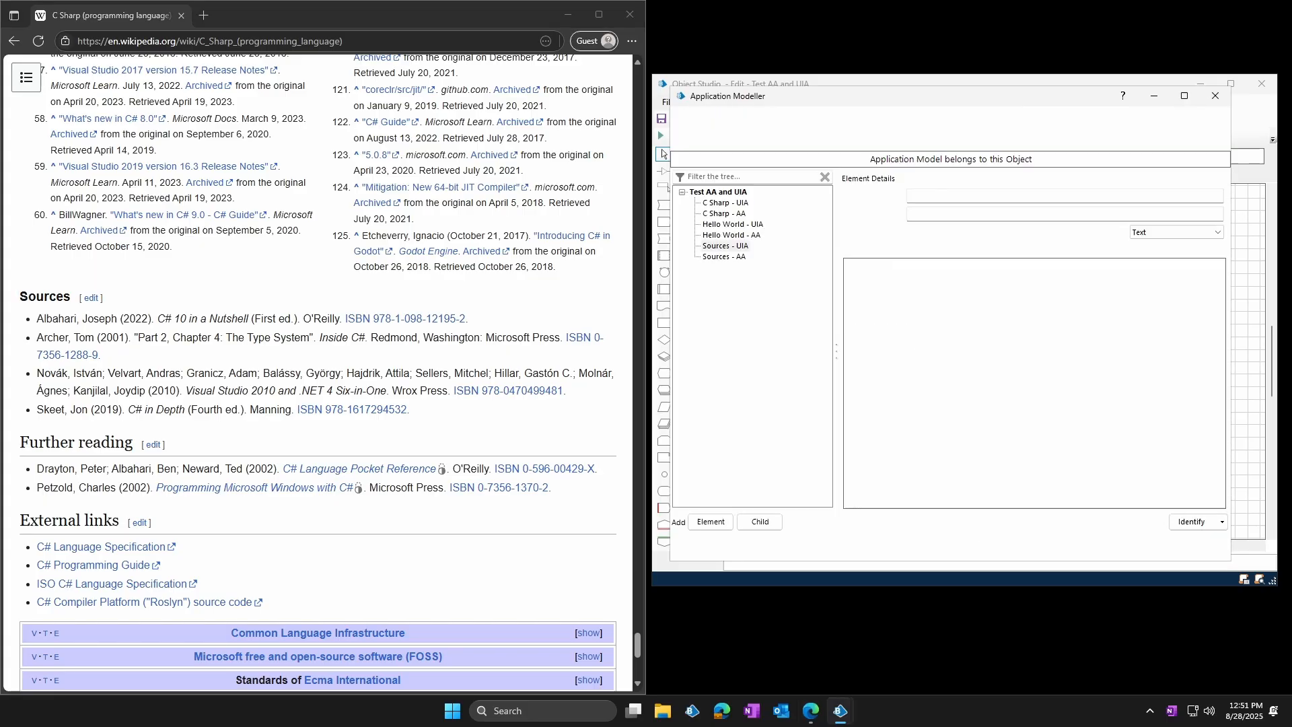
pyautogui.click(733, 257)
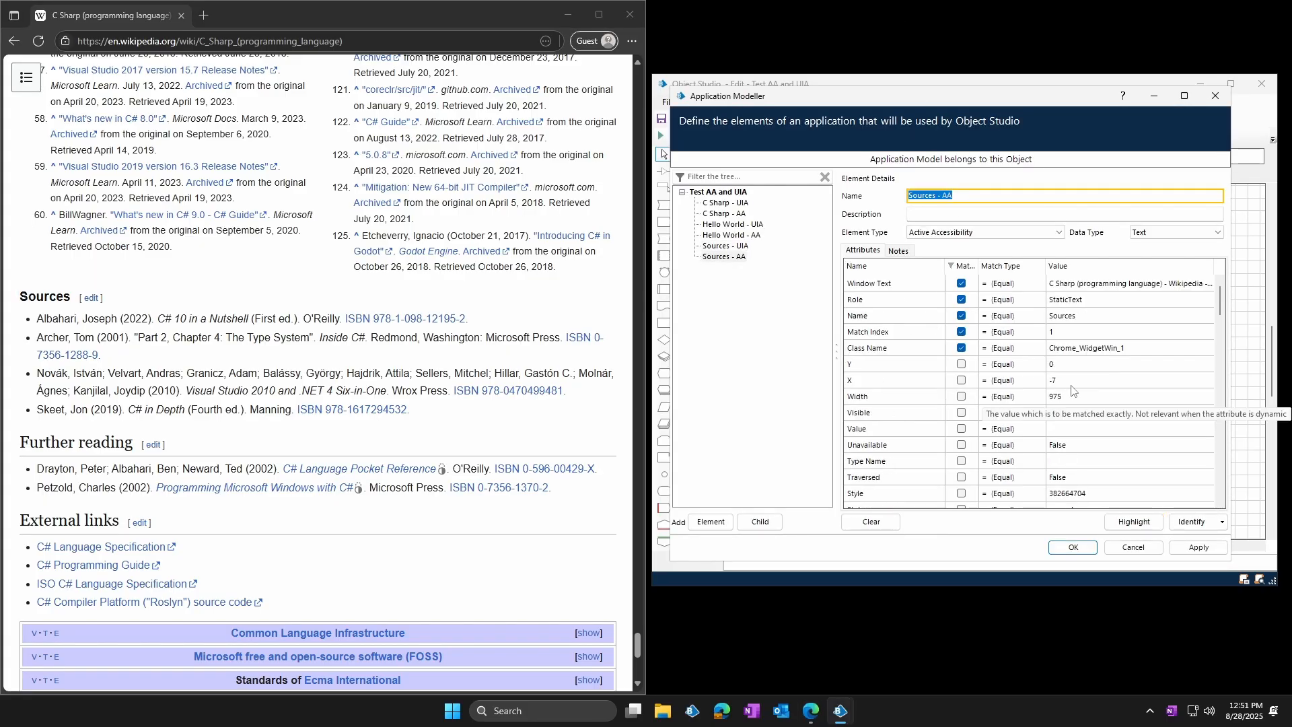
pyautogui.click(1132, 522)
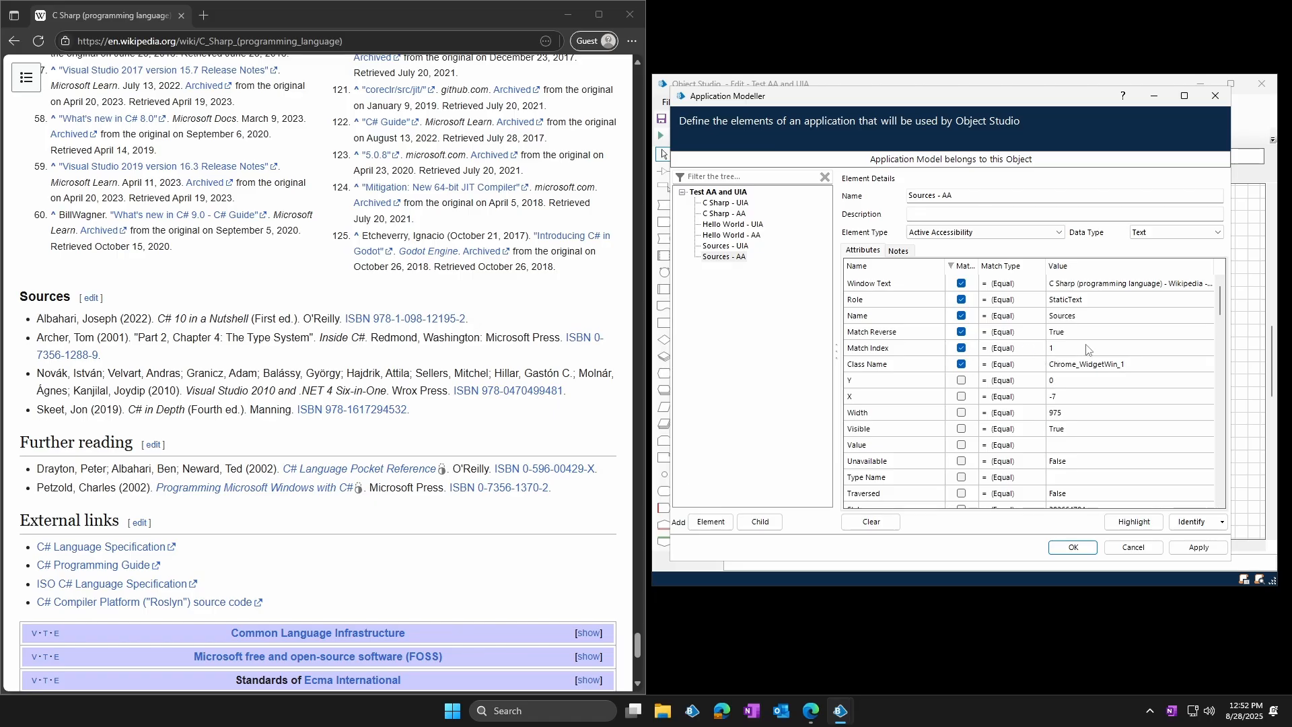
pyautogui.click(1133, 522)
# Highlight Sources - UIA, and add a child under it identified in UI Automation mode as the first citation's author text
pyautogui.click(732, 246)
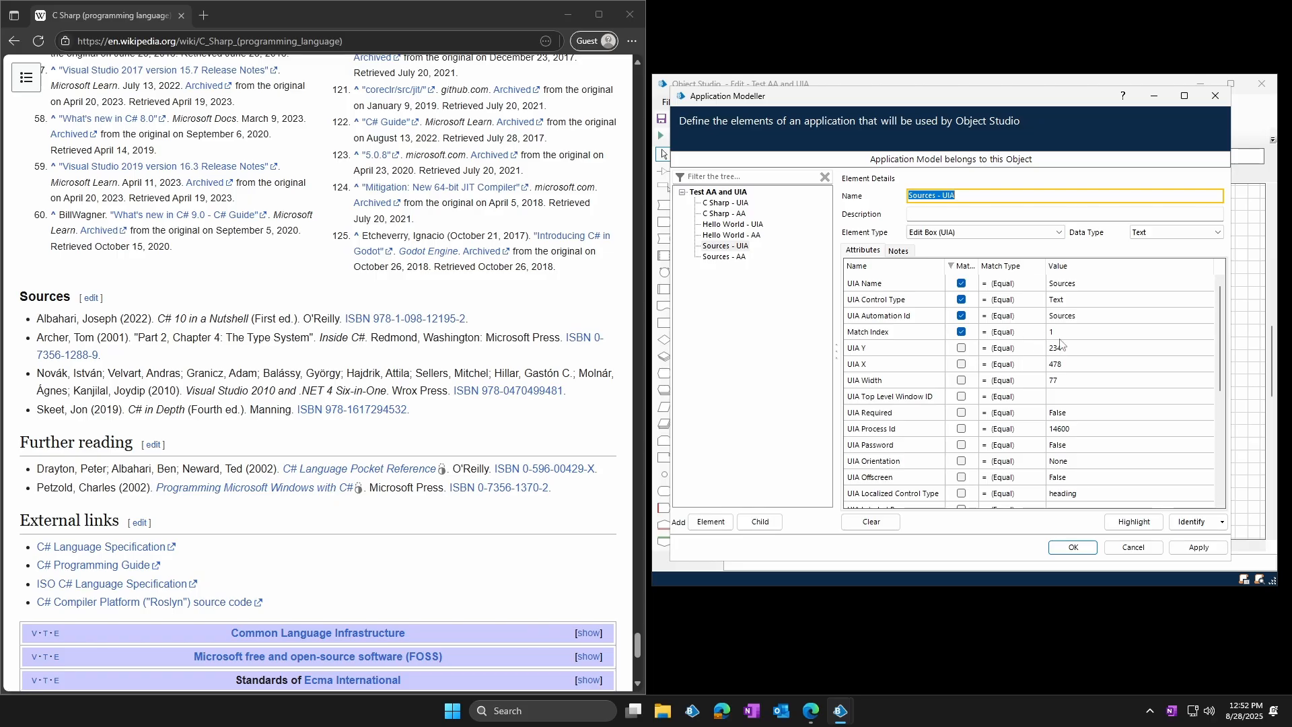
pyautogui.click(1136, 528)
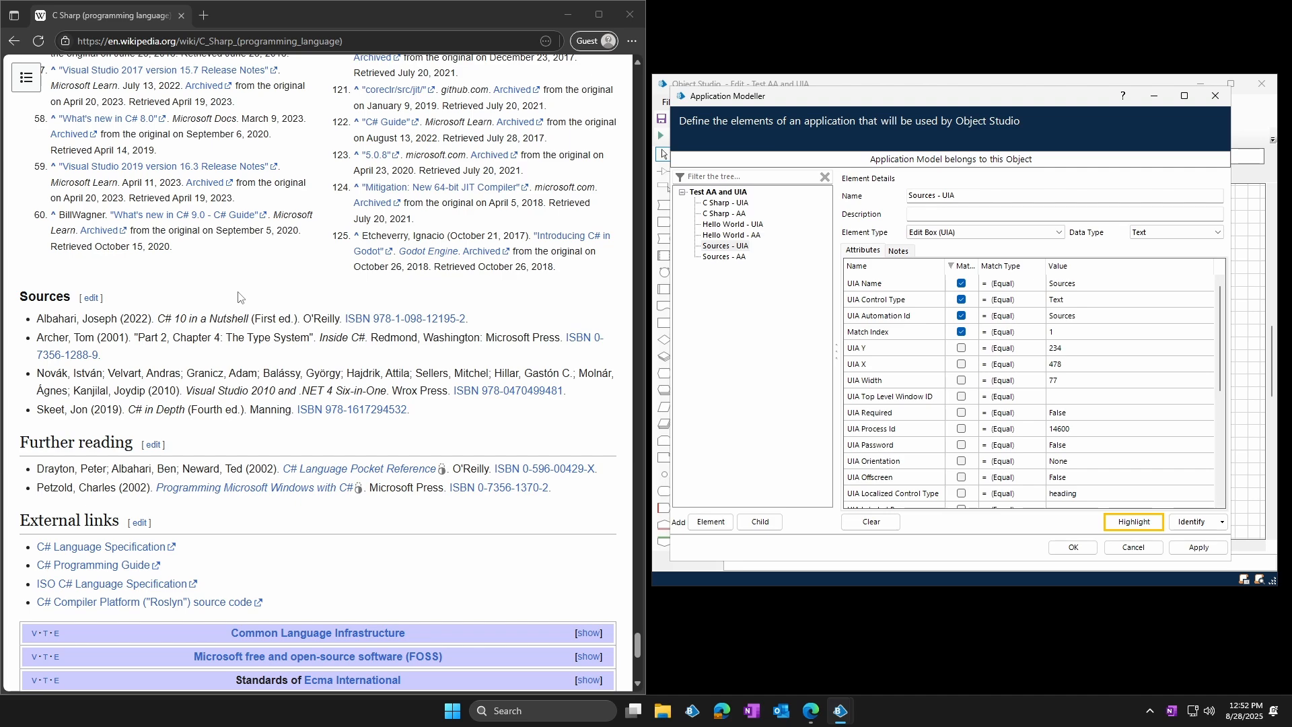
pyautogui.click(762, 522)
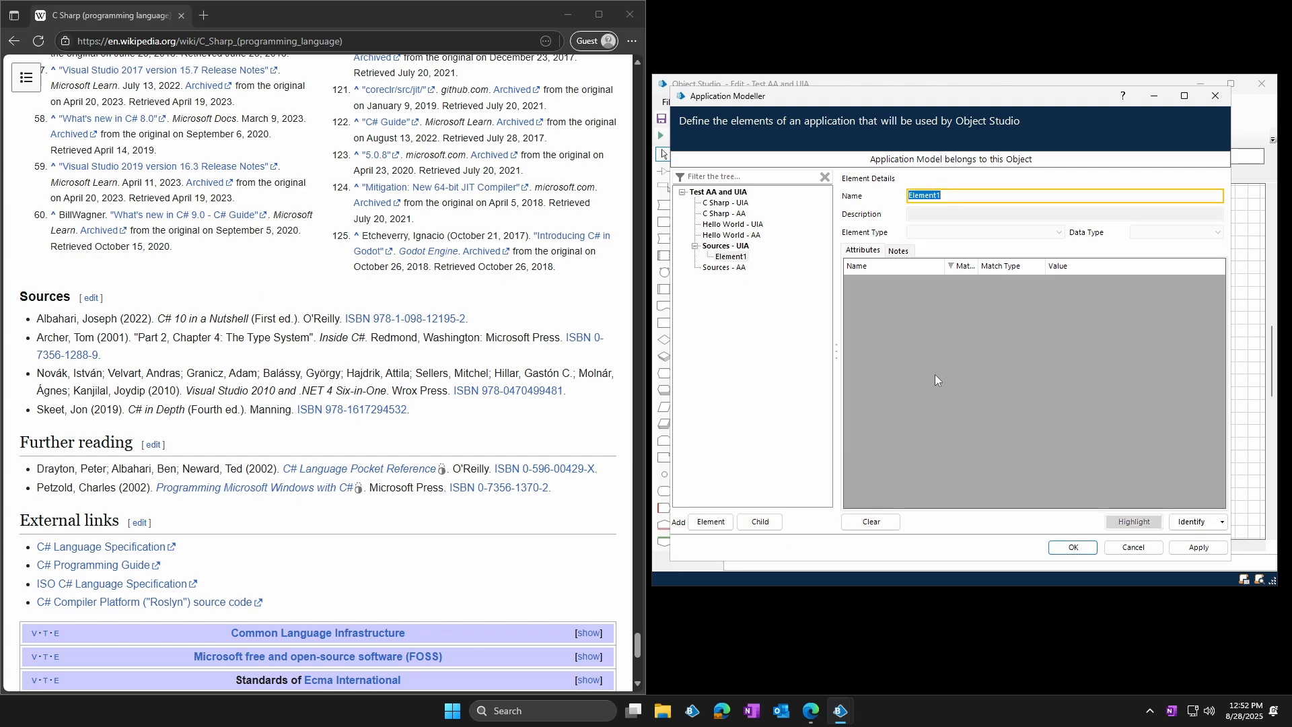
pyautogui.click(1191, 522)
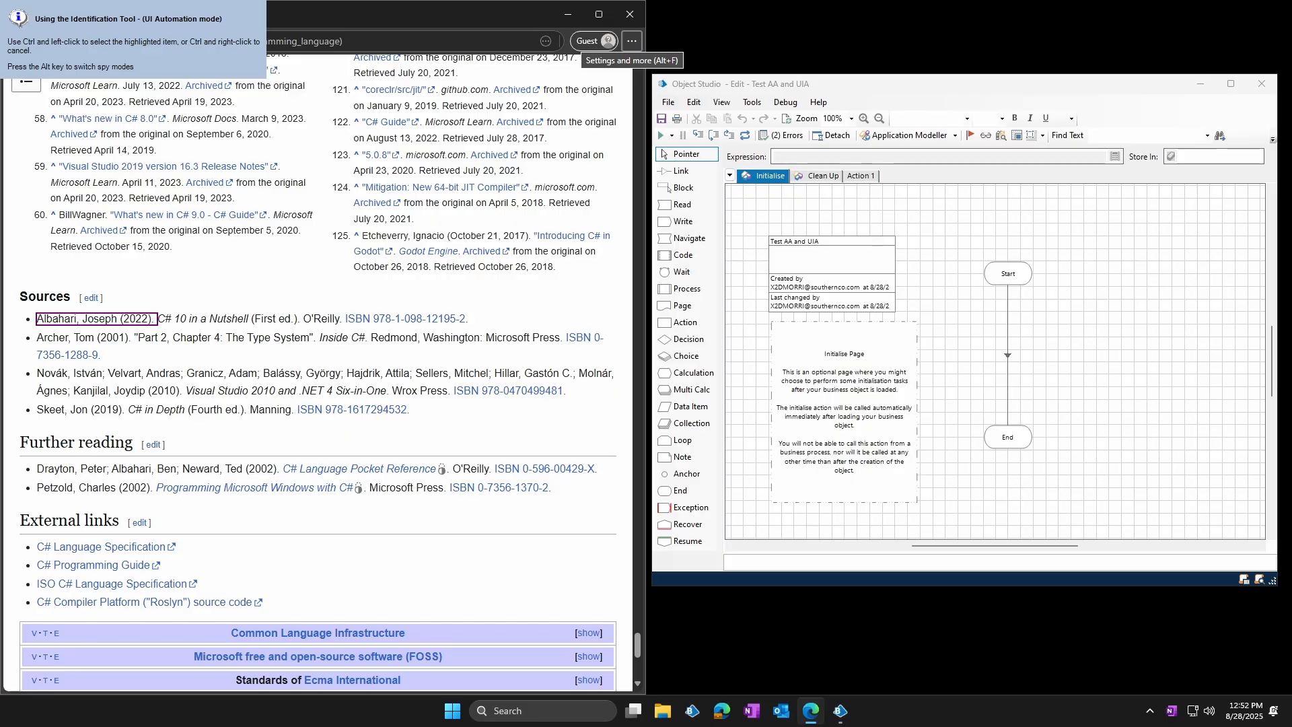
pyautogui.keyDown('ctrl'); pyautogui.click(97, 319); pyautogui.keyUp('ctrl')
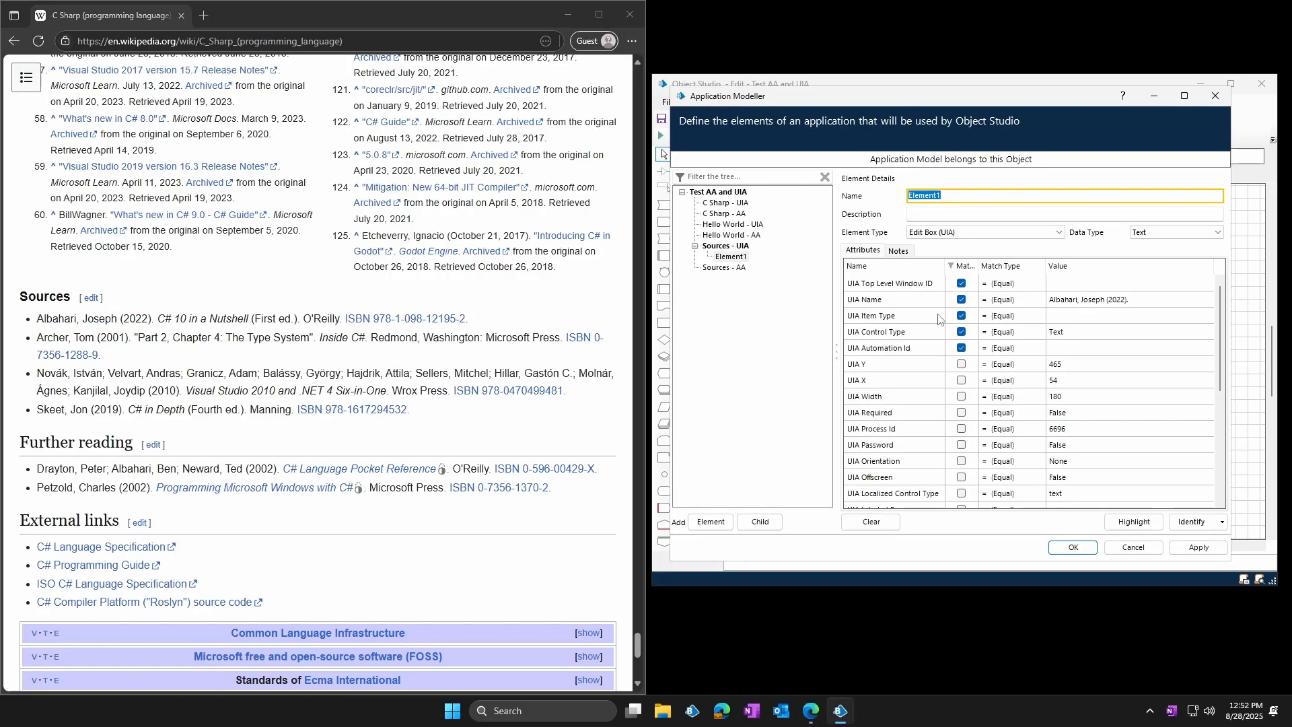
# Match the UIA child element on only UIA Name, UIA Control Type and Match Index 1
pyautogui.click(961, 316)
pyautogui.click(961, 348)
pyautogui.click(961, 283)
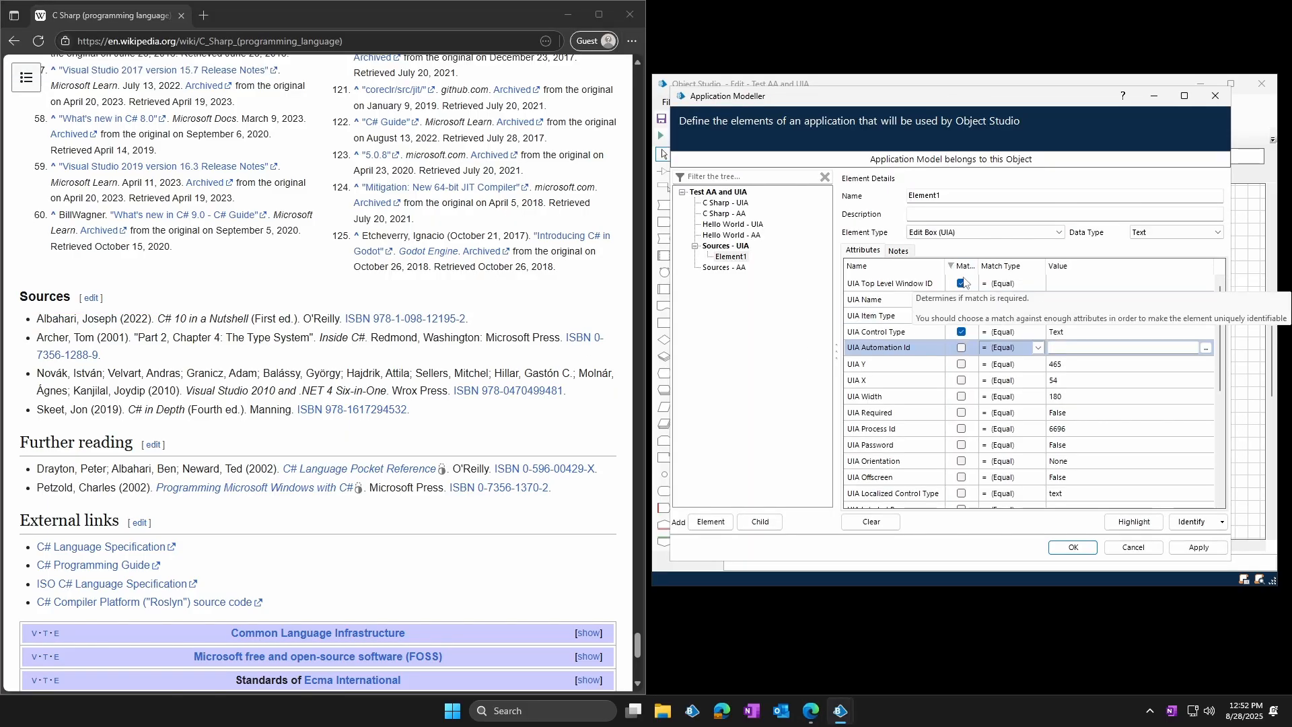
pyautogui.click(964, 266)
pyautogui.scroll(-5, 1022, 404)
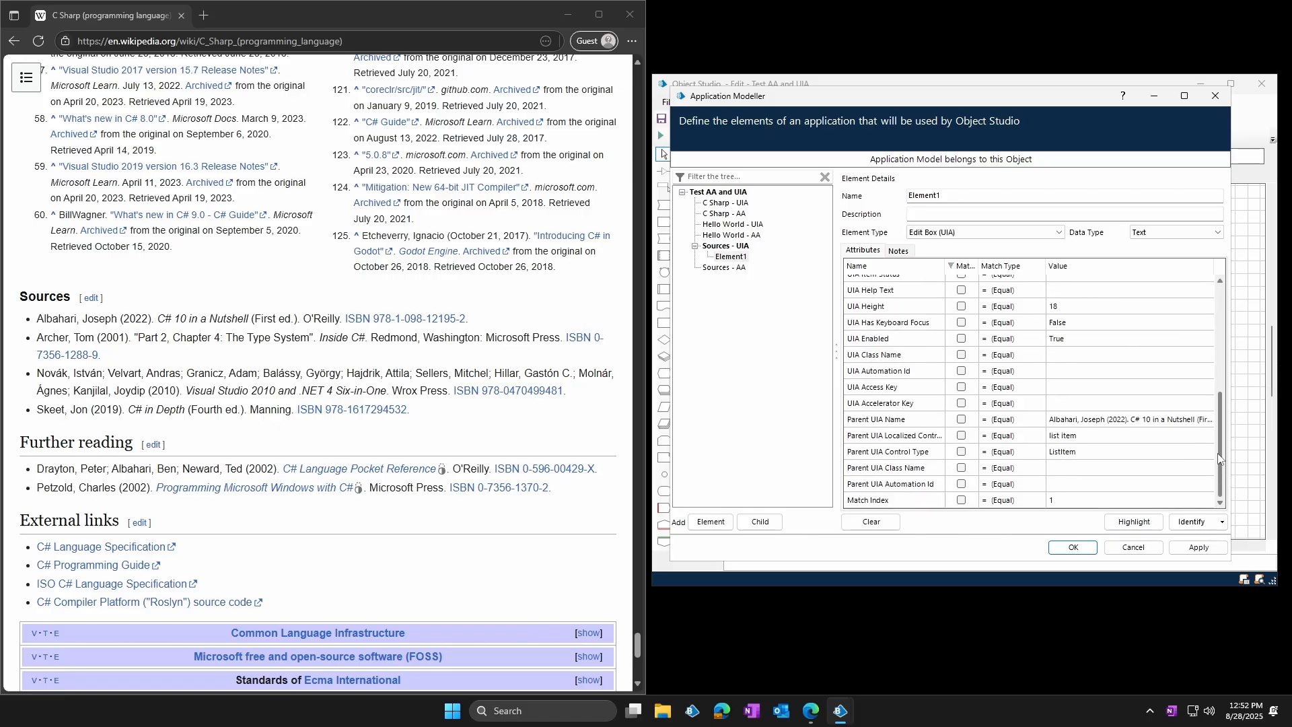
pyautogui.click(960, 500)
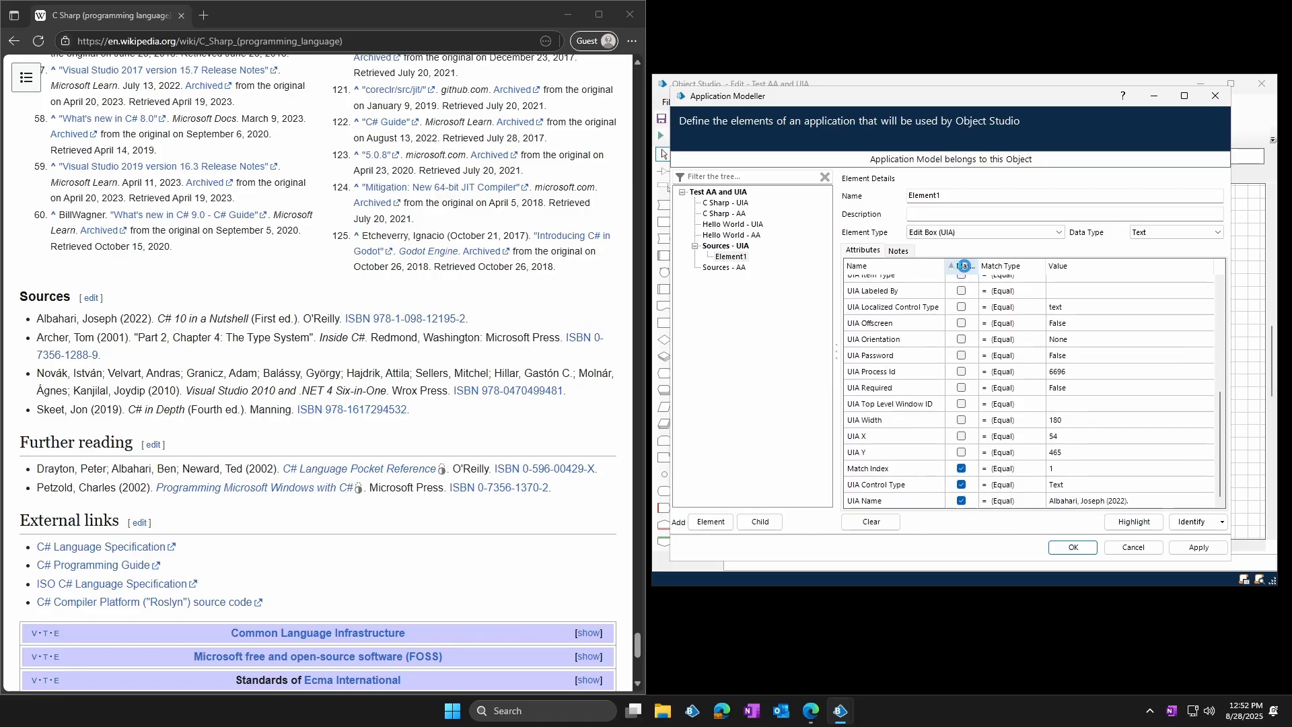
pyautogui.scroll(5, 1208, 426)
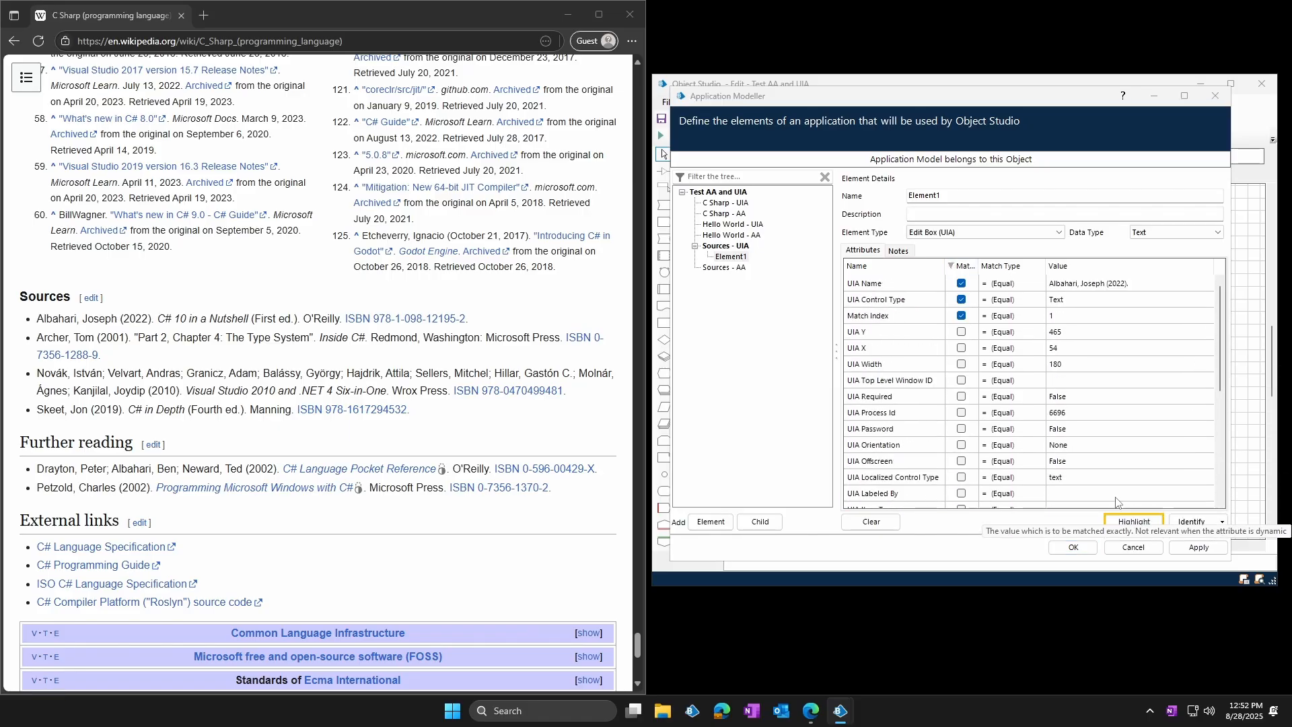
# Highlight the UIA child element, and mark the Sources heading and the first citation's author text on the page for comparison
pyautogui.click(1073, 547)
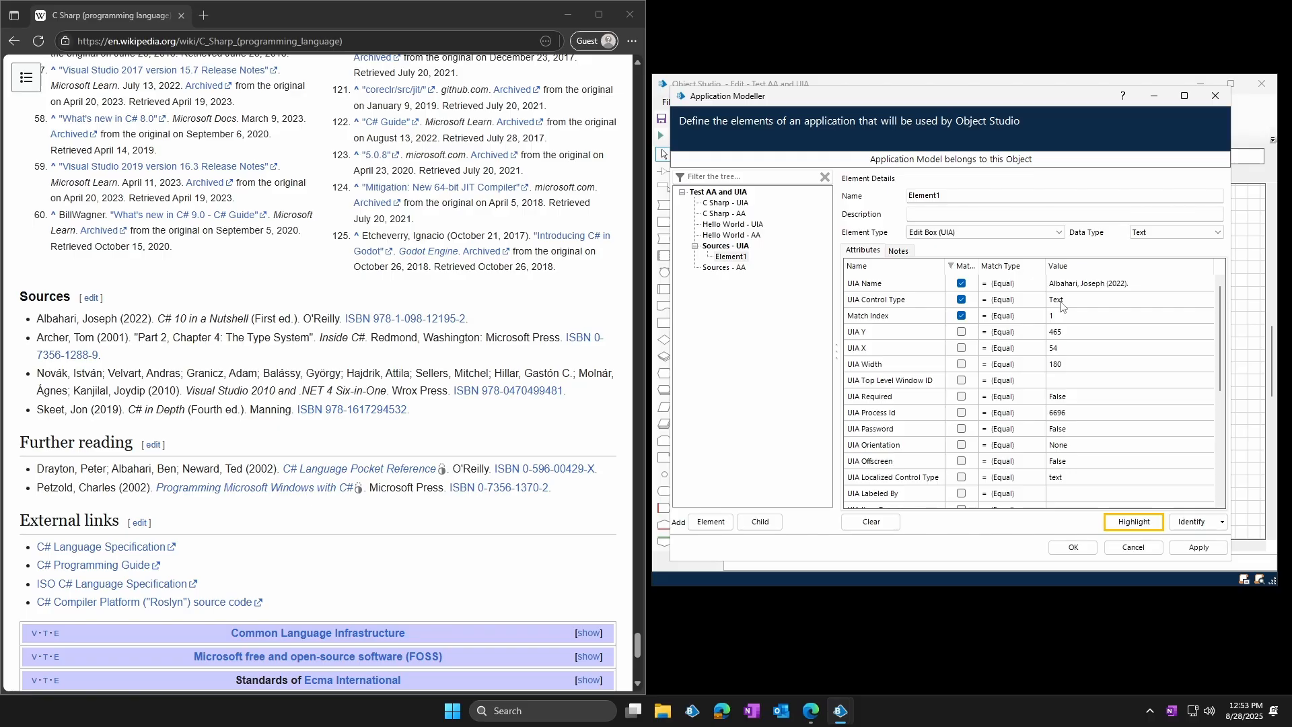
pyautogui.click(1138, 520)
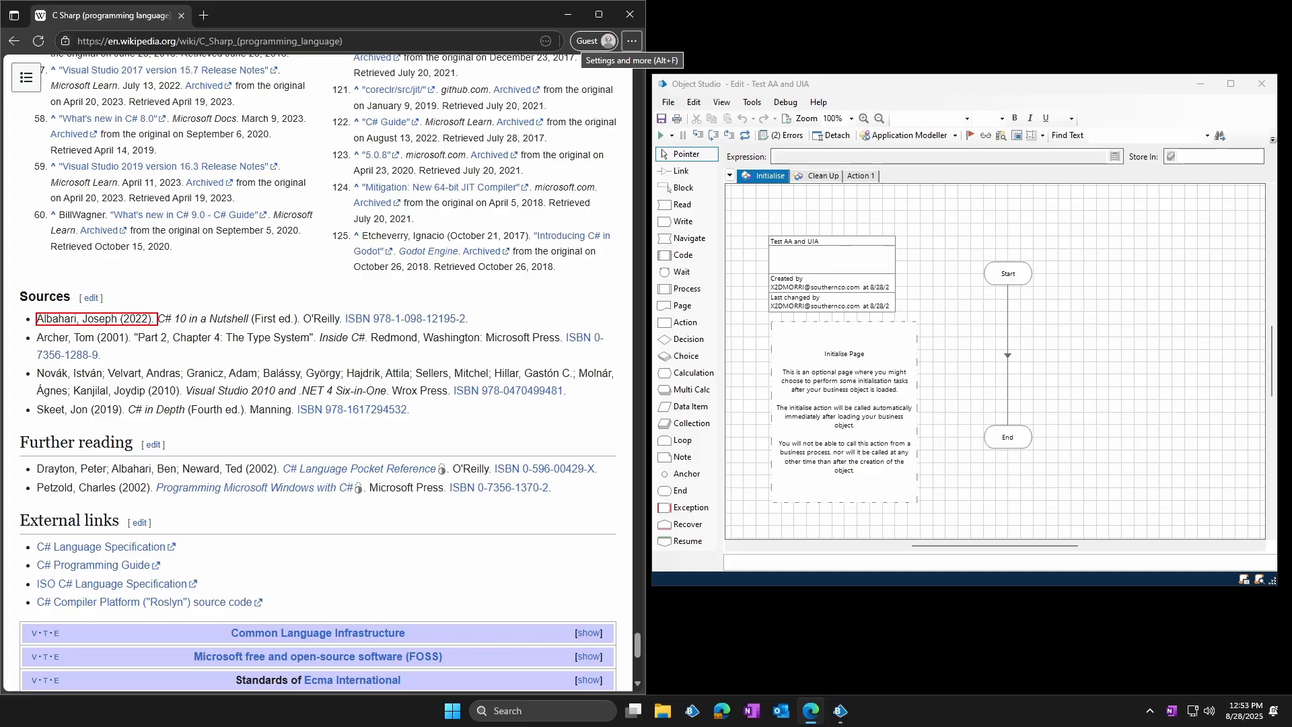
pyautogui.keyDown('ctrl'); pyautogui.click(94, 318); pyautogui.keyUp('ctrl')
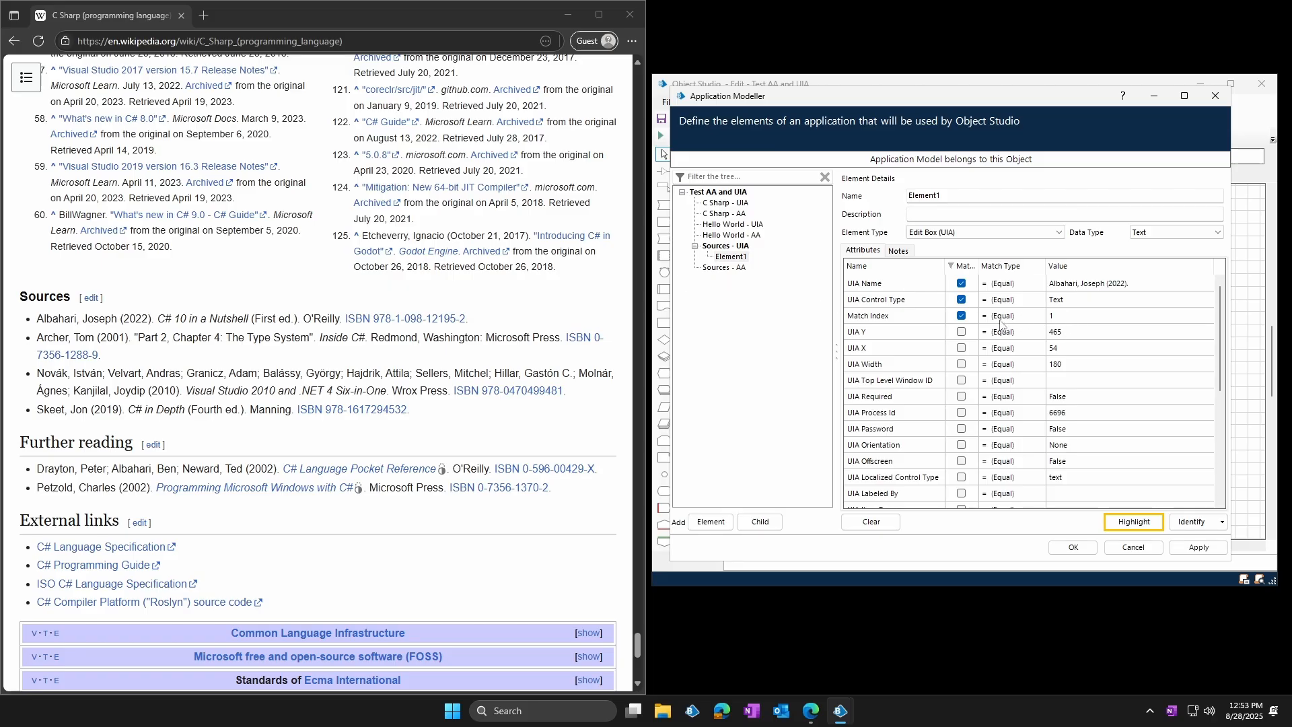
pyautogui.moveTo(29, 297); pyautogui.dragTo(49, 297)
pyautogui.click(299, 286)
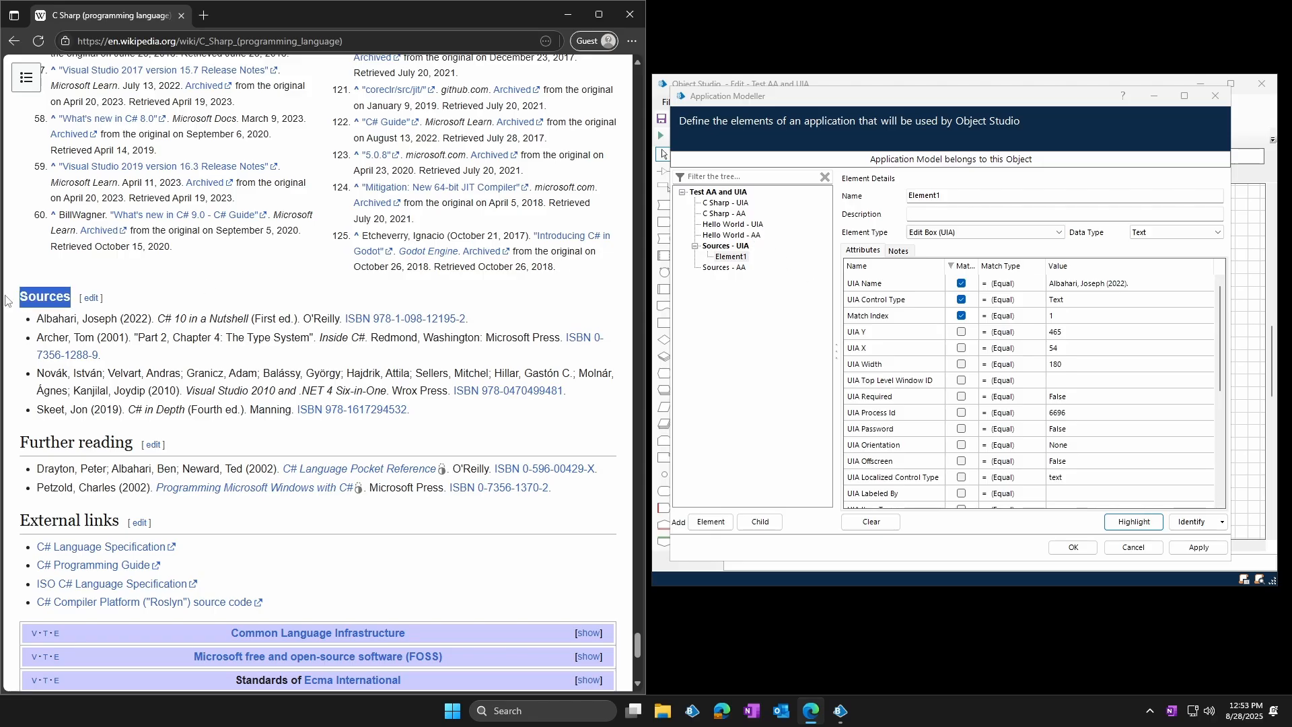
pyautogui.moveTo(37, 319); pyautogui.dragTo(154, 321)
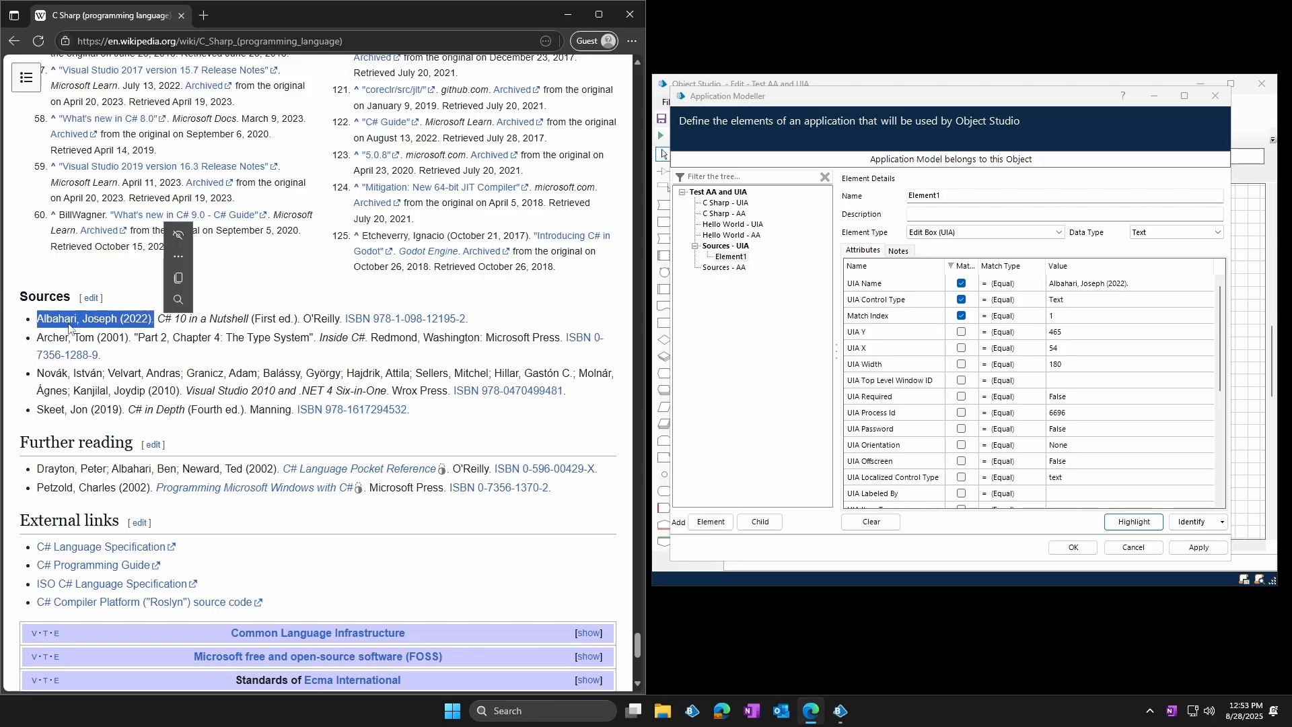
pyautogui.click(75, 324)
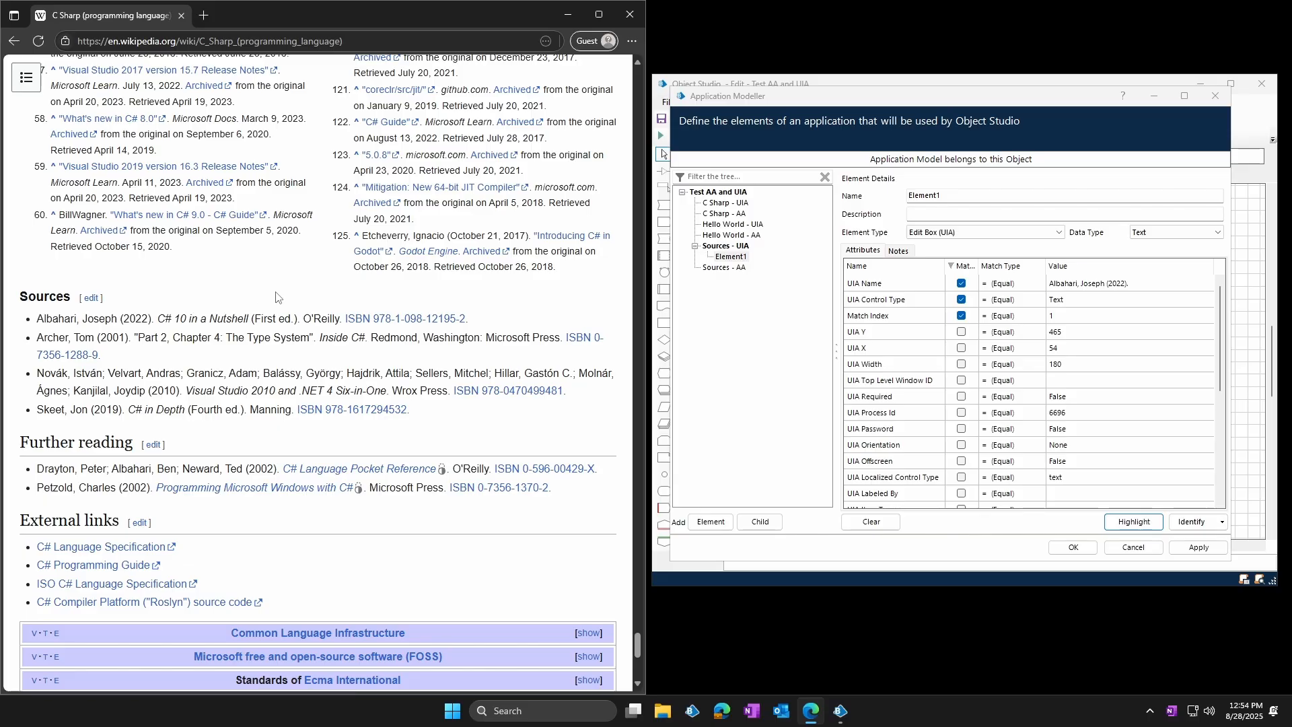
# Add a child under Sources - AA for the first citation's author text in Active Accessibility mode, and highlight both parent and child
pyautogui.click(738, 269)
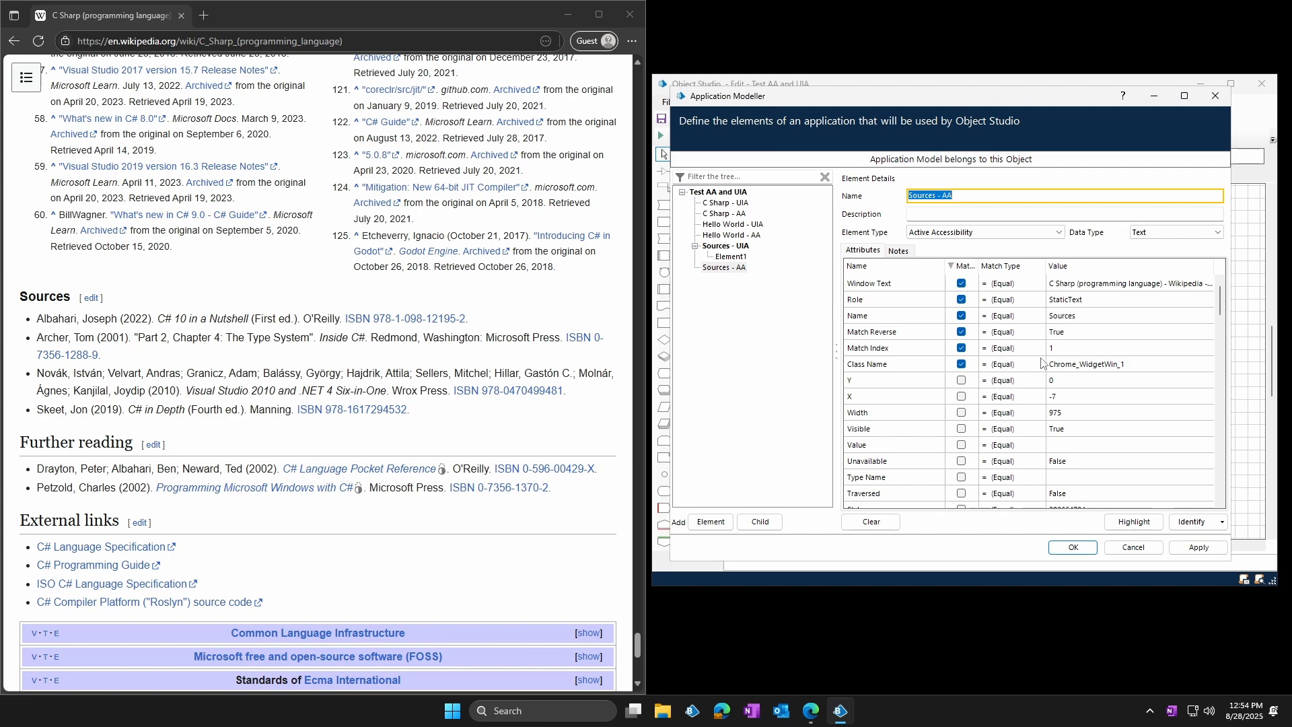
pyautogui.click(1133, 547)
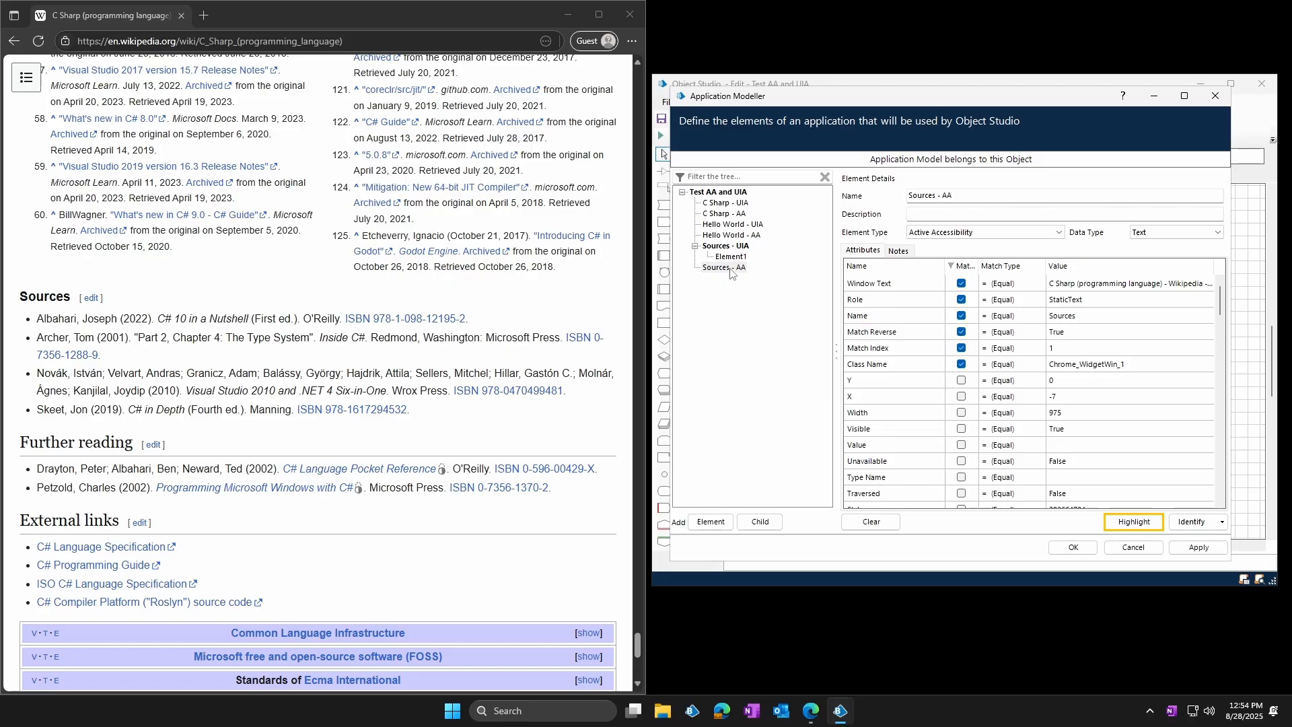
pyautogui.click(730, 268)
pyautogui.click(759, 521)
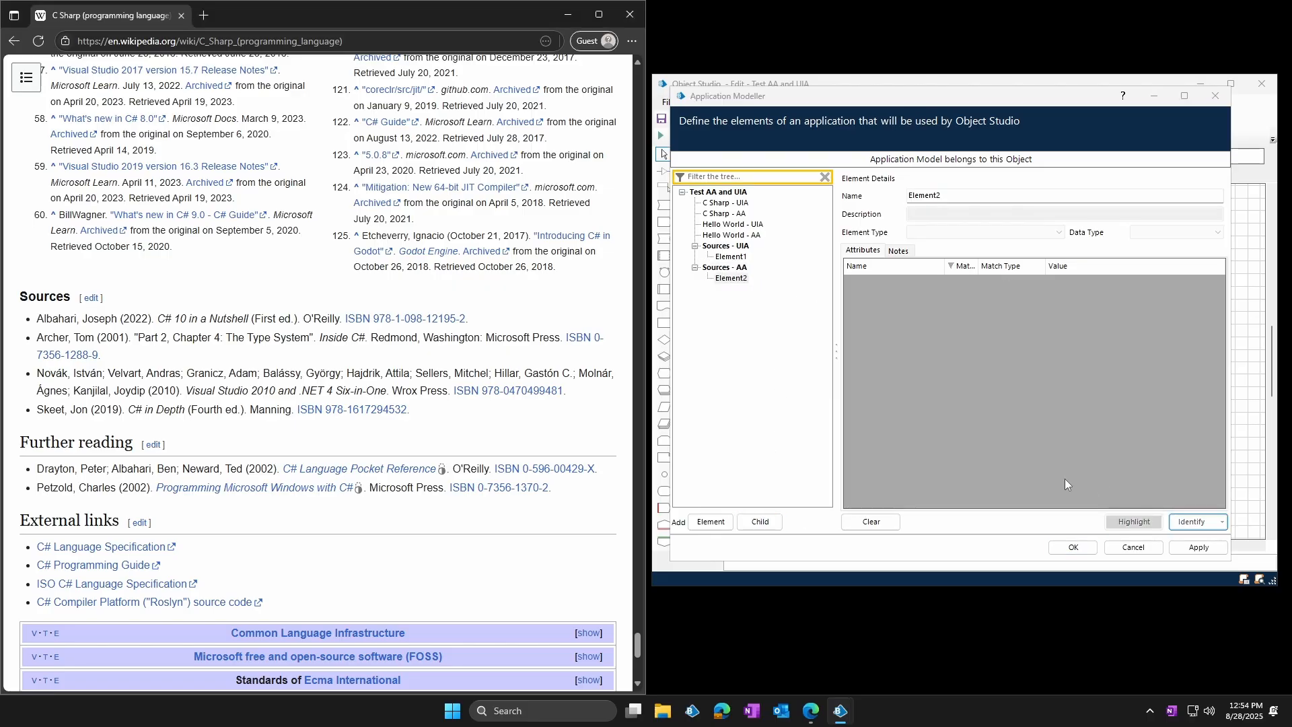
pyautogui.keyDown('ctrl'); pyautogui.click(95, 319); pyautogui.keyUp('ctrl')
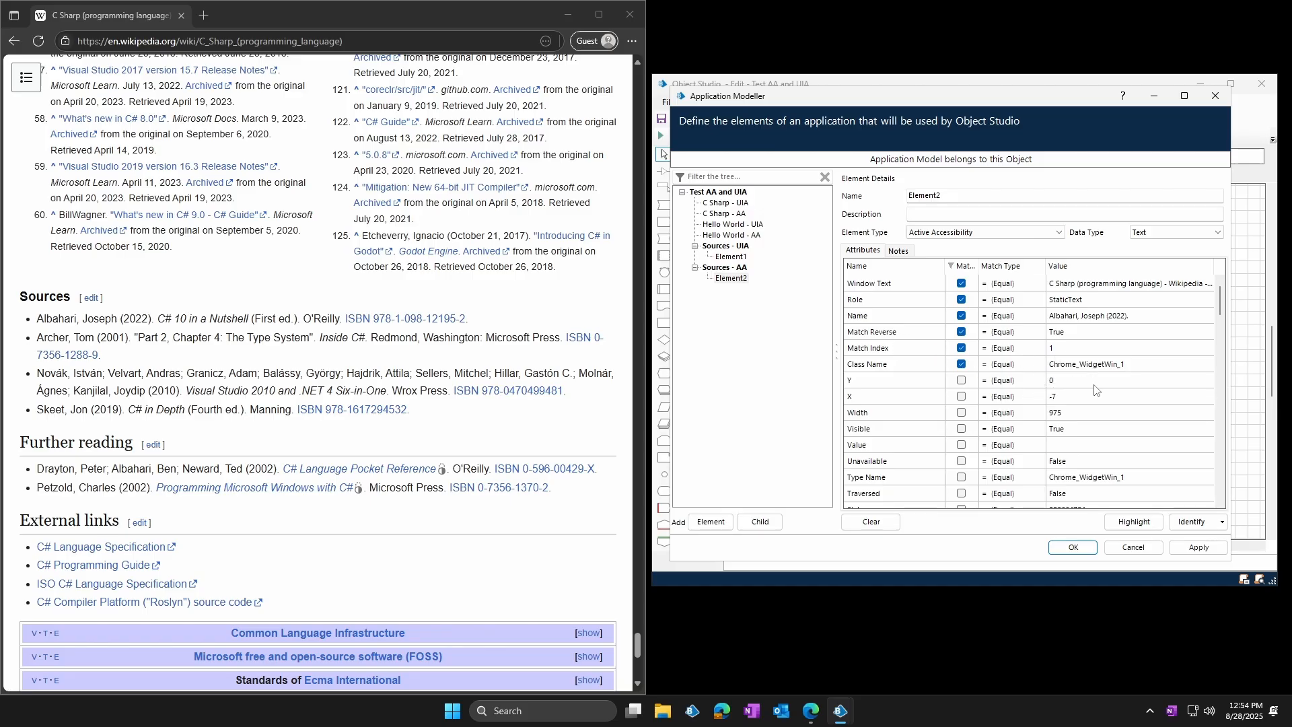
pyautogui.click(1129, 522)
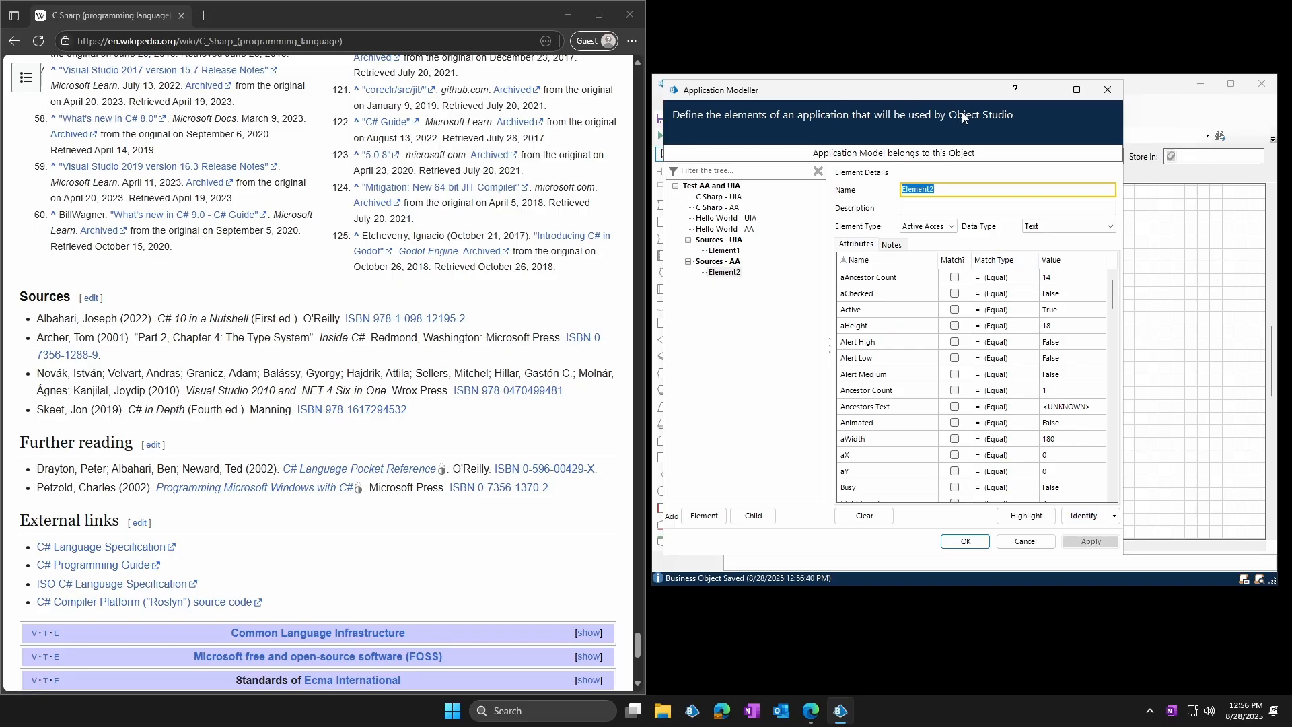
# Close the classic Application Modeller and open the object's elements in the newer Blue Prism Application Modeller
pyautogui.click(1107, 89)
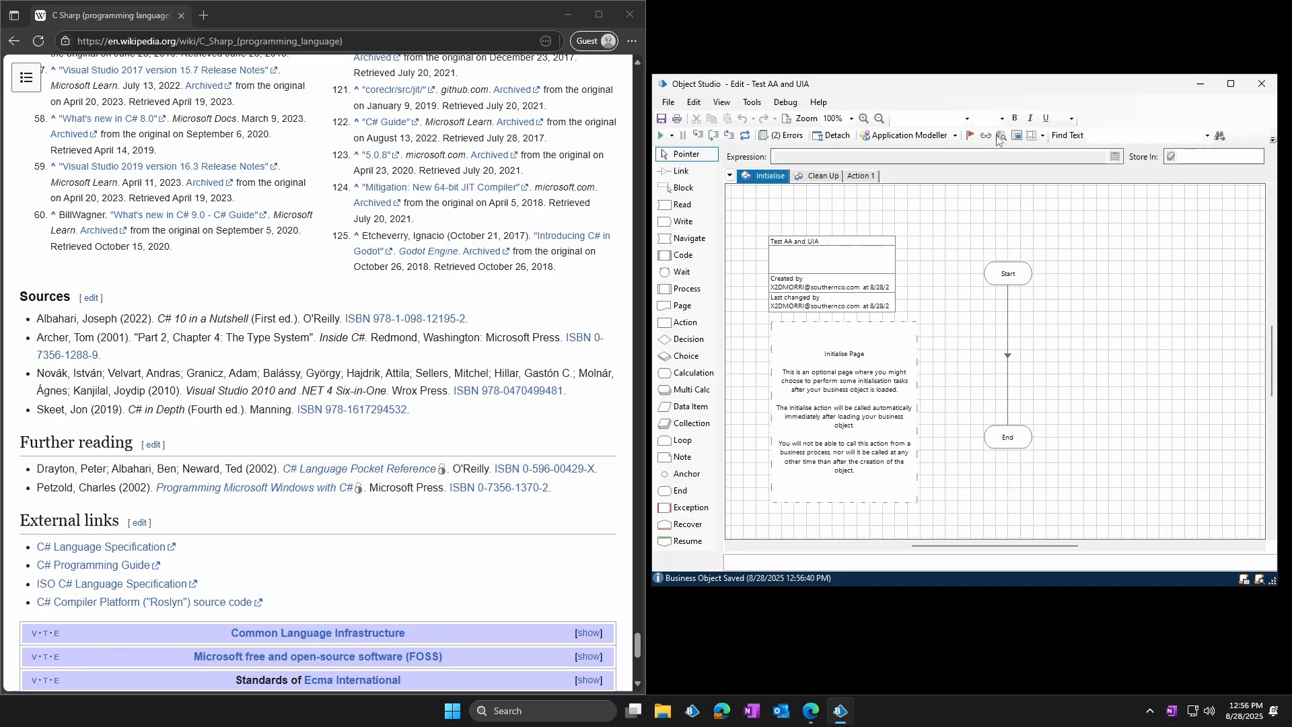
pyautogui.click(955, 136)
pyautogui.click(936, 167)
pyautogui.click(928, 137)
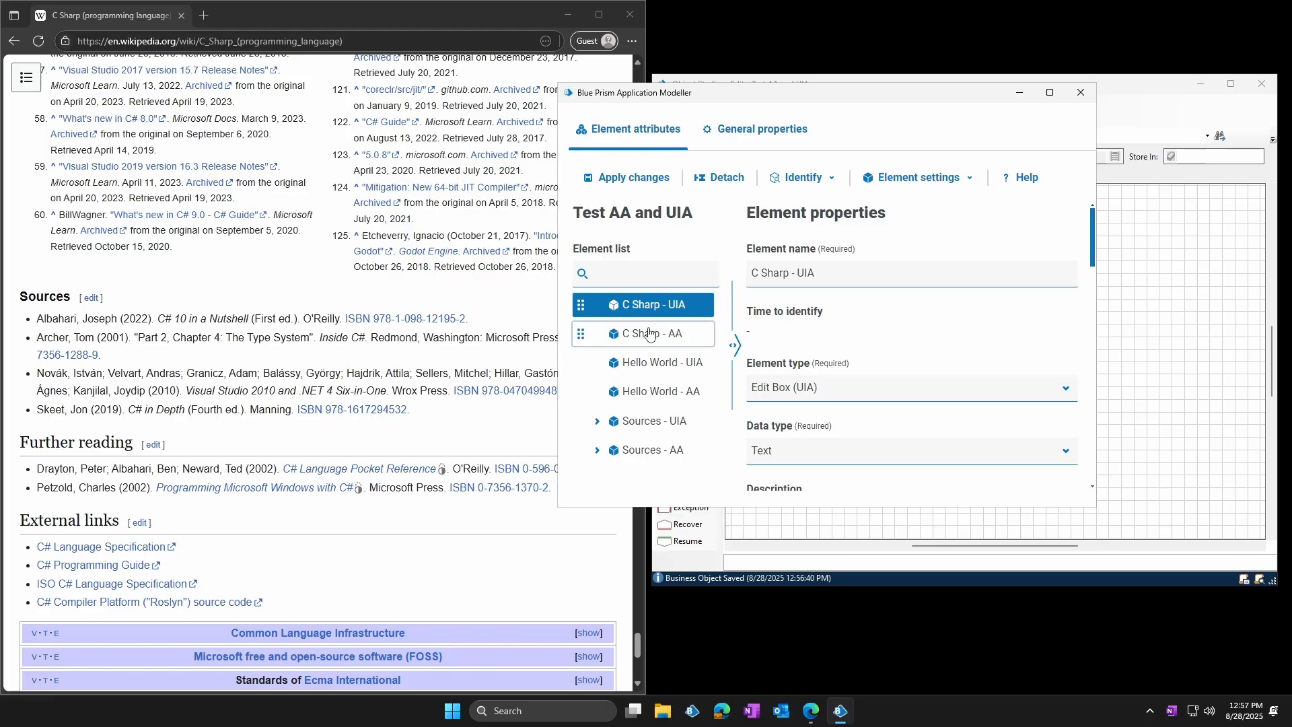
# Compare the Time to identify of Hello World - UIA, Hello World - AA and Sources - UIA
pyautogui.click(650, 370)
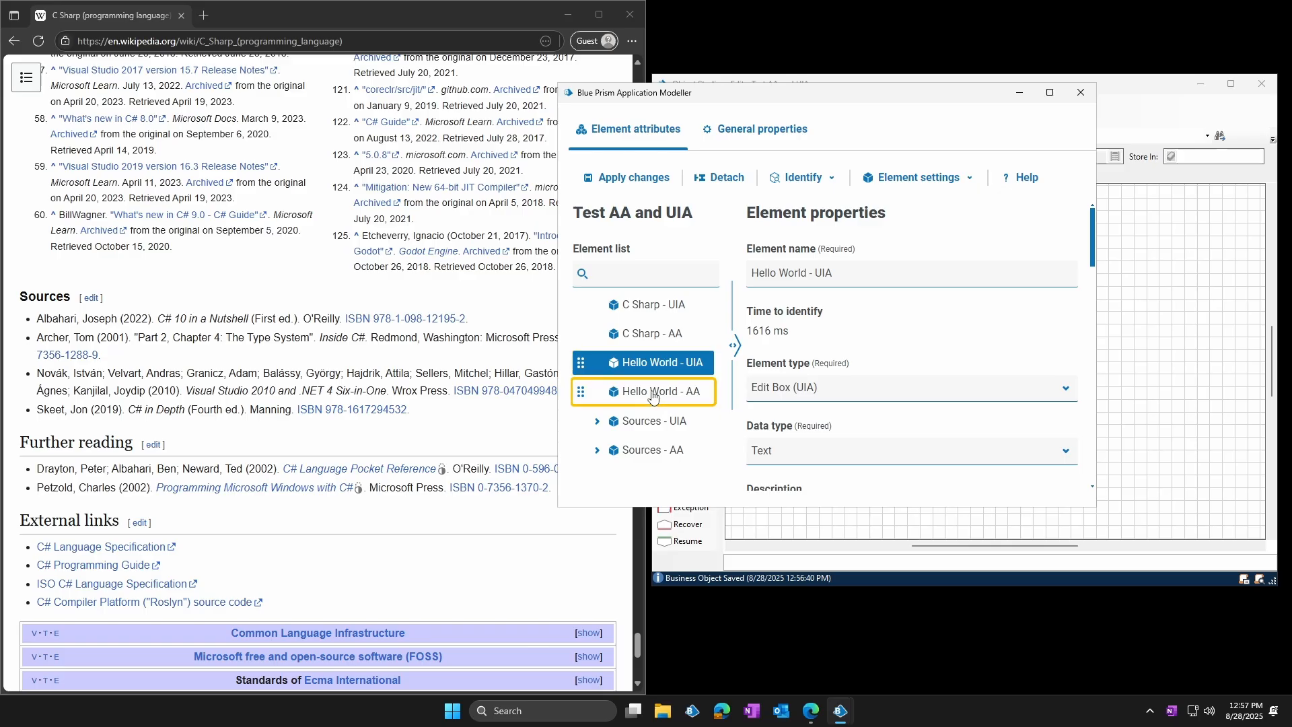
pyautogui.click(655, 397)
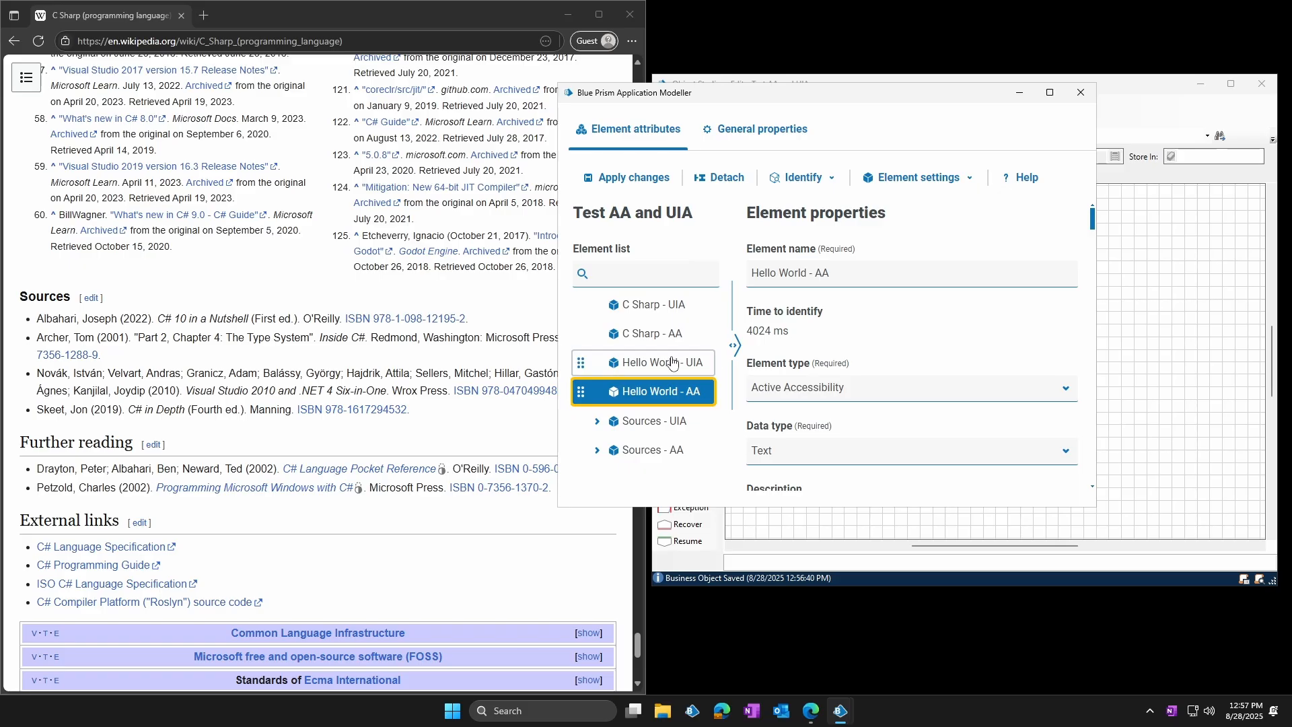
pyautogui.click(662, 423)
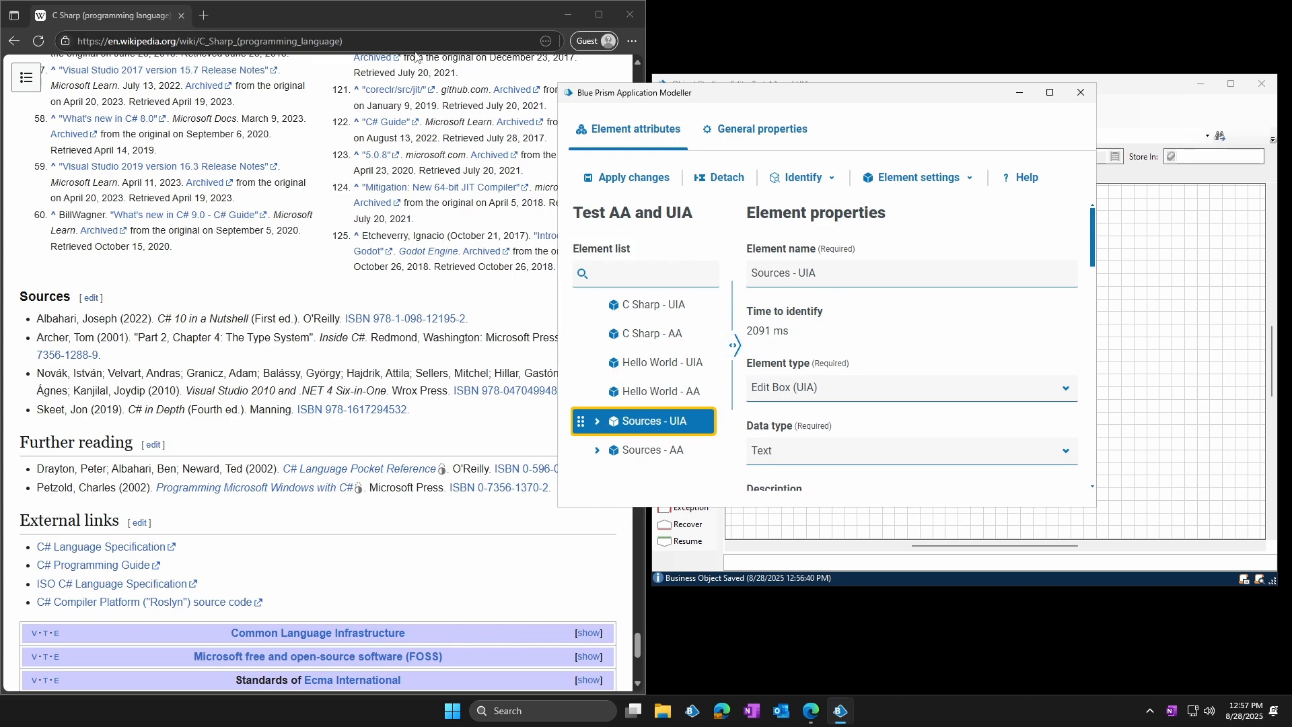
# Review the matched and unmatched attributes of Sources - UIA, and close the Application Modeller
pyautogui.scroll(-5, 912, 411)
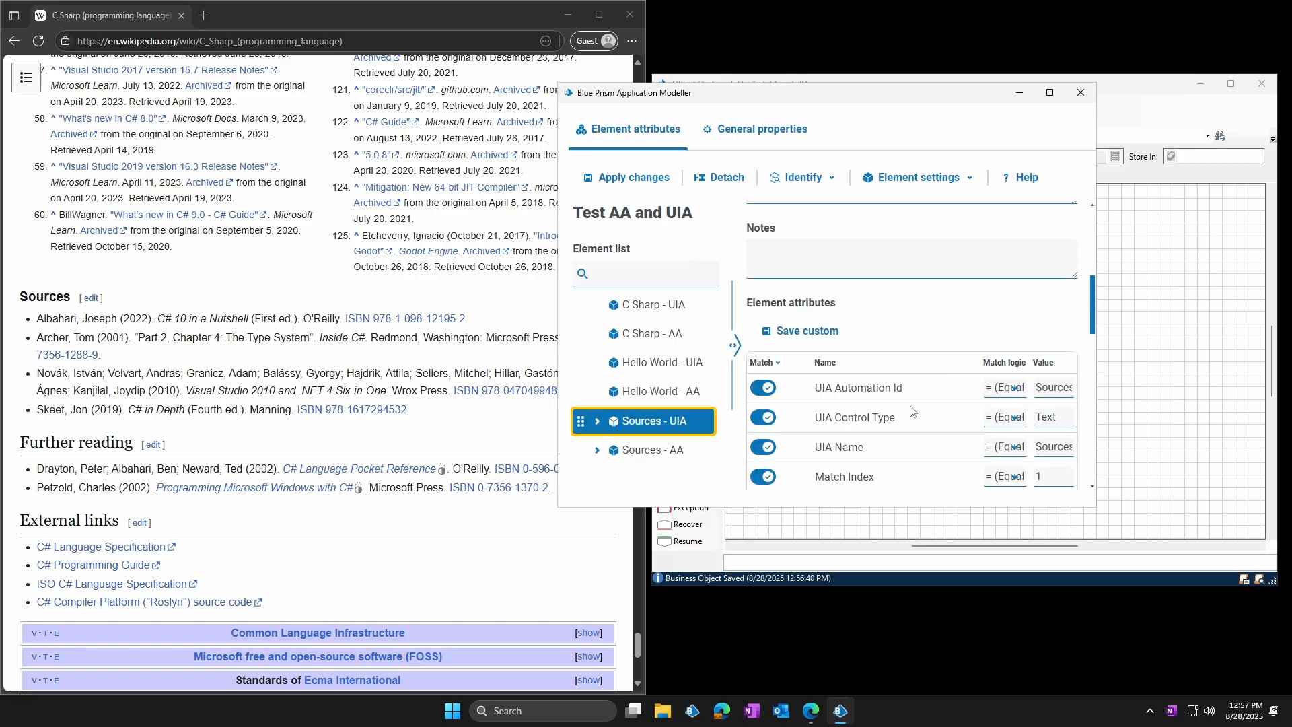
pyautogui.scroll(-2, 911, 410)
pyautogui.scroll(-5, 921, 416)
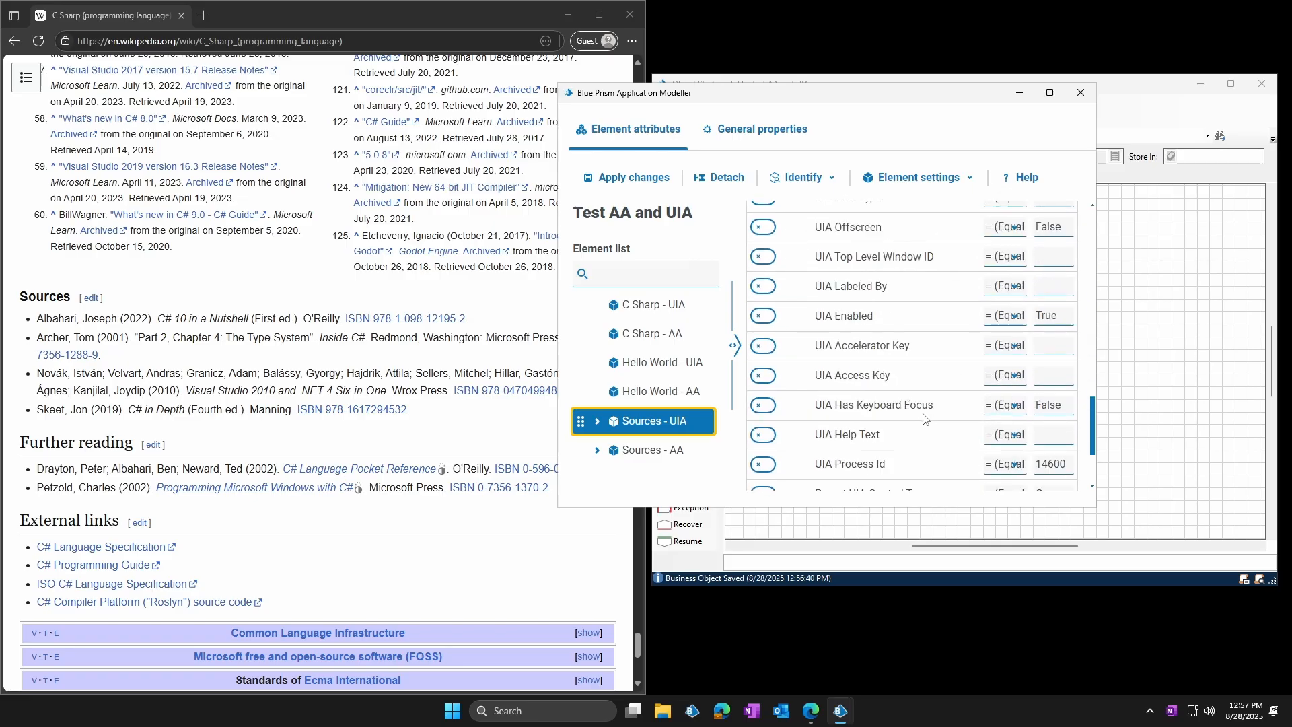
pyautogui.scroll(-2, 922, 415)
pyautogui.scroll(5, 914, 413)
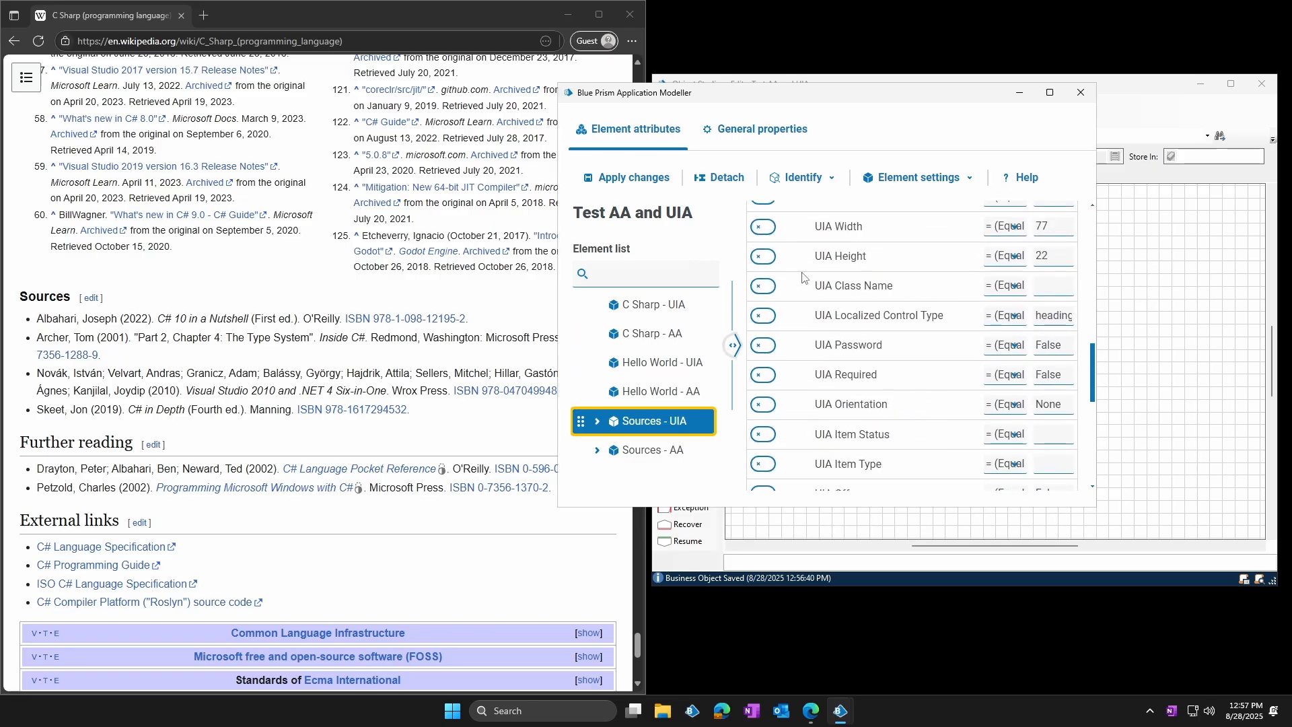
pyautogui.click(1081, 92)
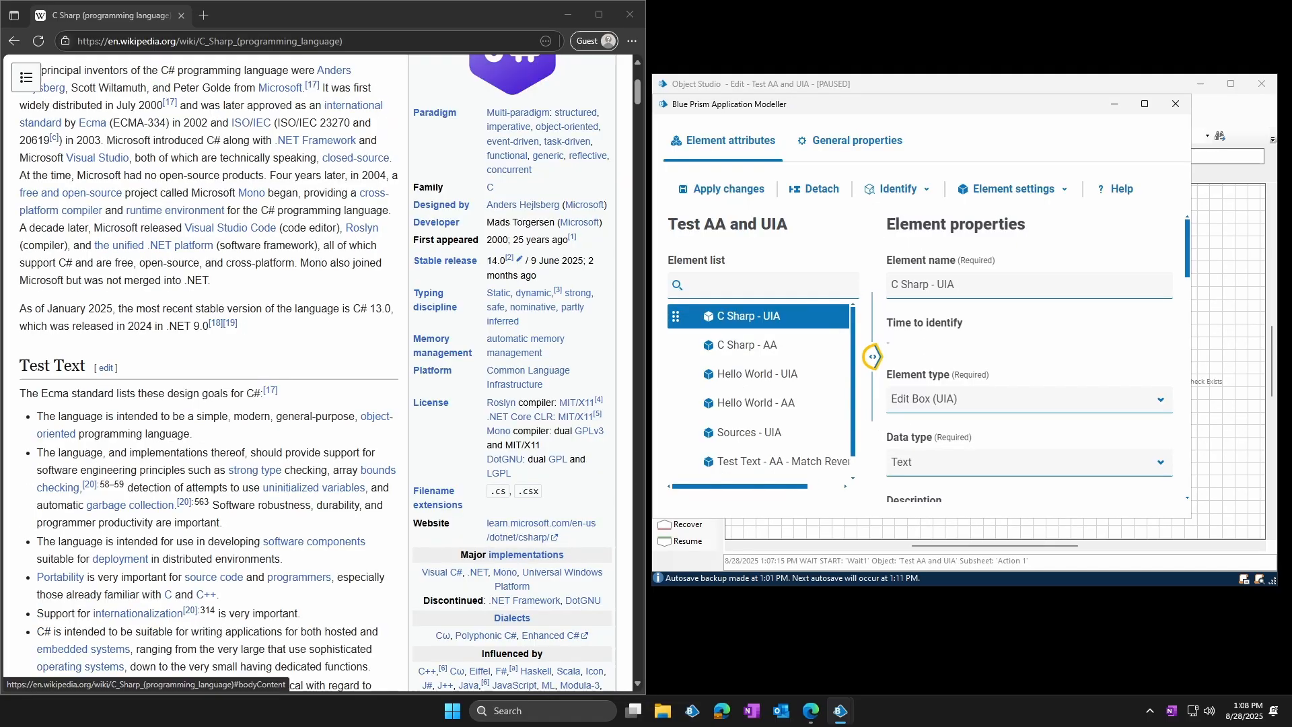
# Widen the element list to read the full Test Text element names, reposition the Application Modeller, and close it
pyautogui.moveTo(877, 357); pyautogui.dragTo(929, 357)
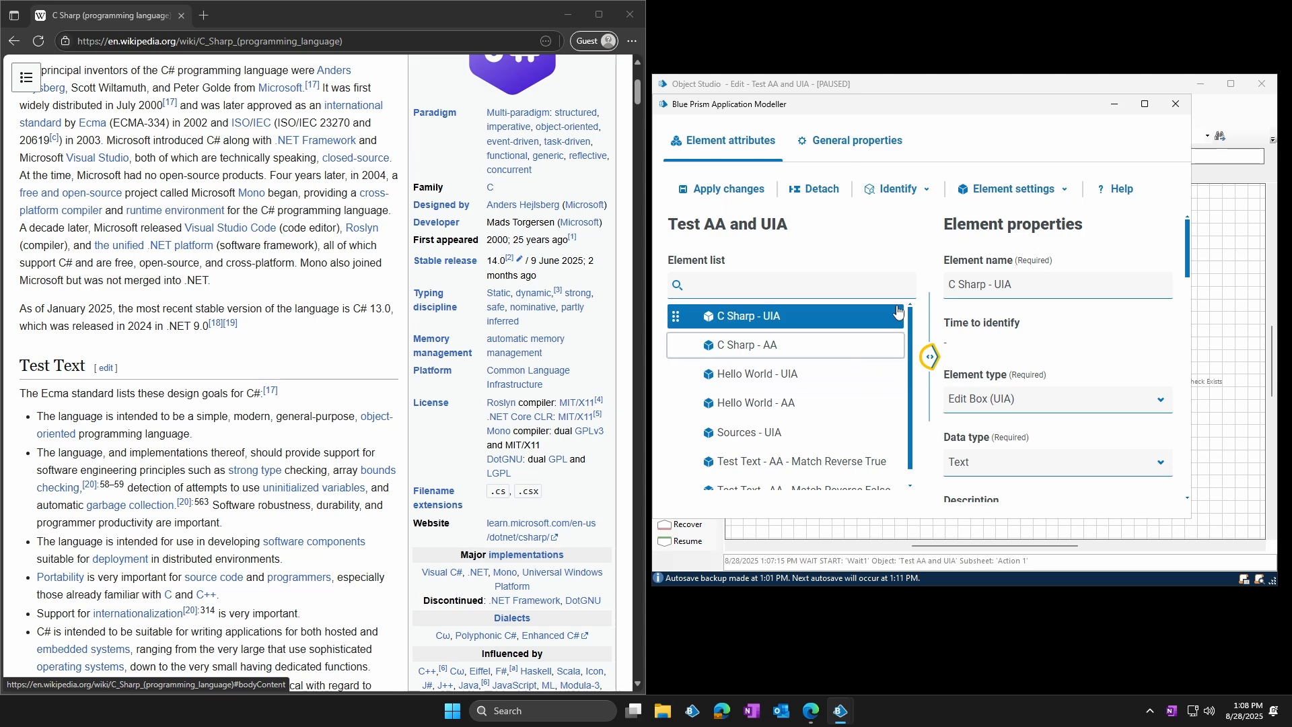
pyautogui.moveTo(967, 113)
pyautogui.mouseDown()
pyautogui.moveTo(947, 109)
pyautogui.moveTo(980, 121)
pyautogui.mouseUp()
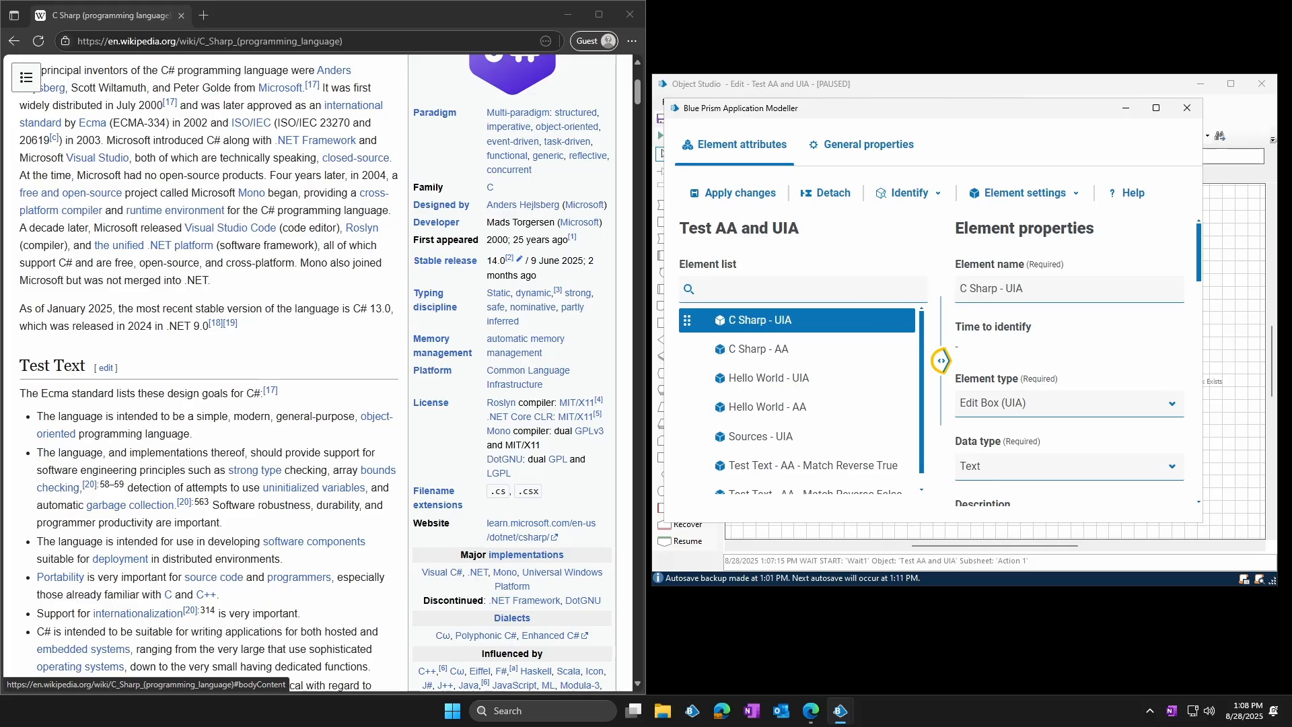
pyautogui.moveTo(1053, 115); pyautogui.dragTo(1024, 121)
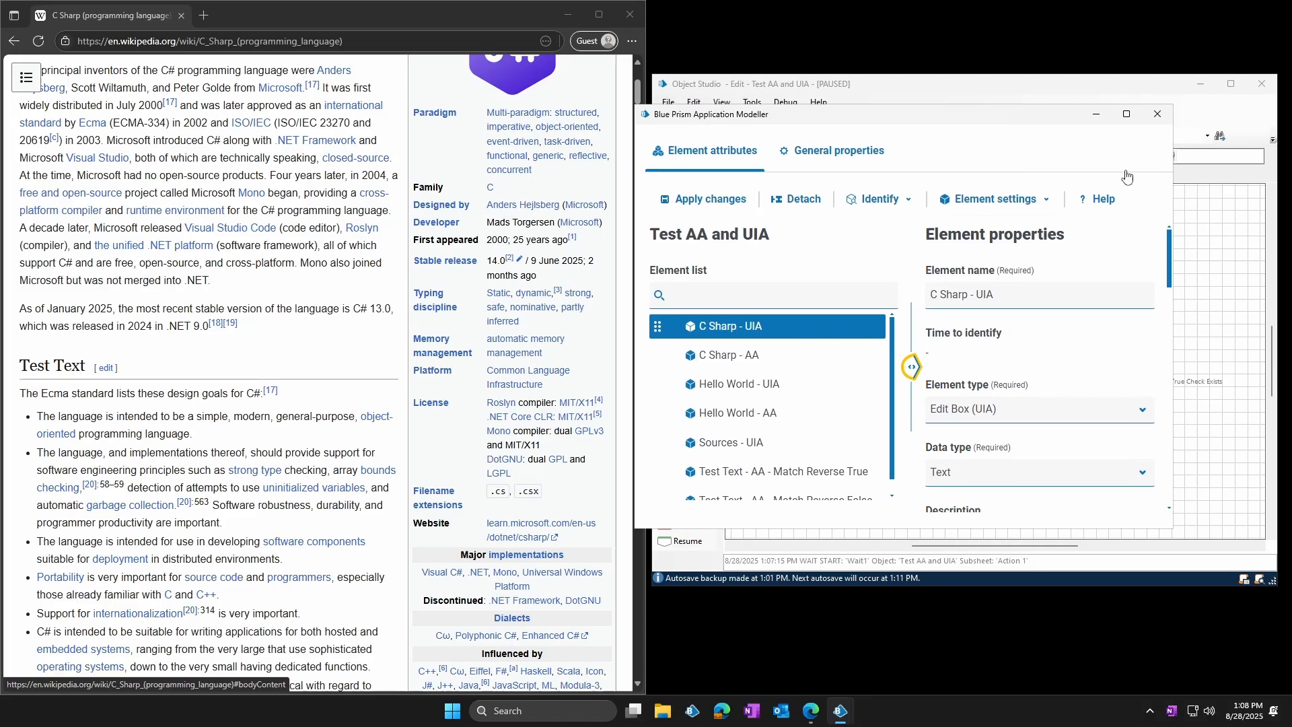
pyautogui.click(1156, 116)
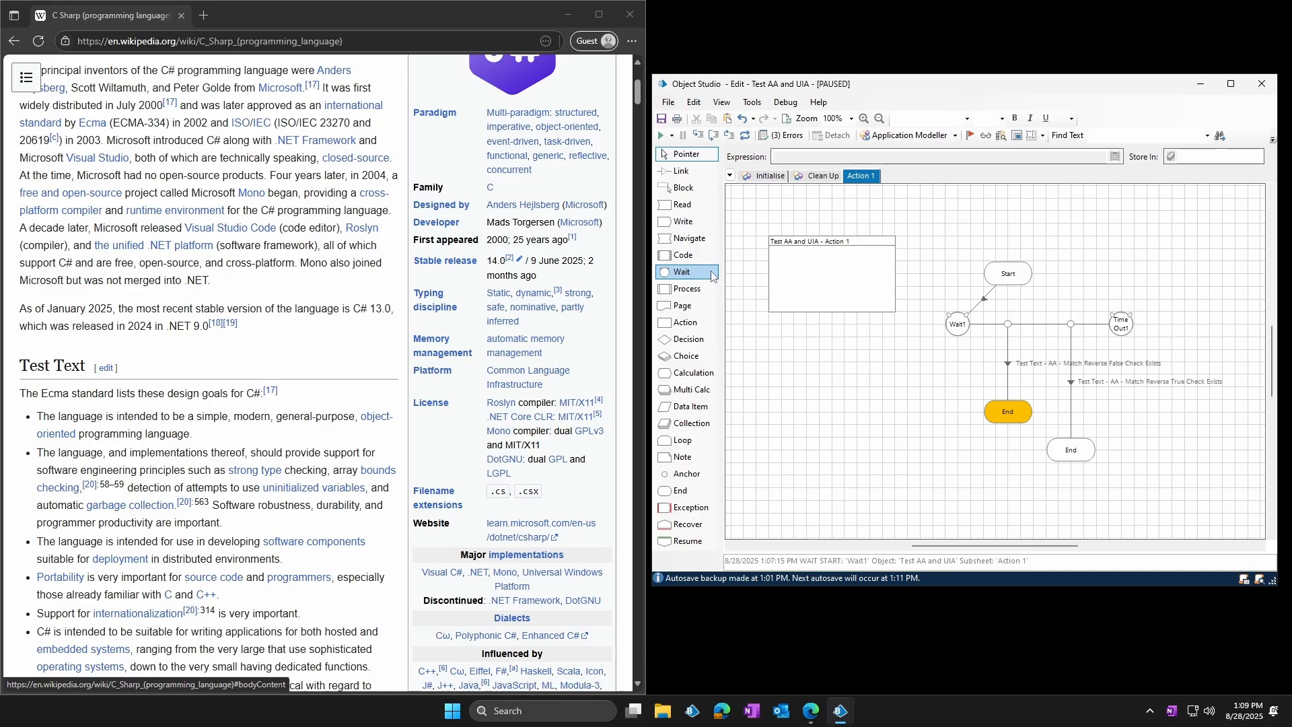
# Inspect the Wait1 stage with its Match Reverse False and True exists checks on Action 1
pyautogui.click(963, 326)
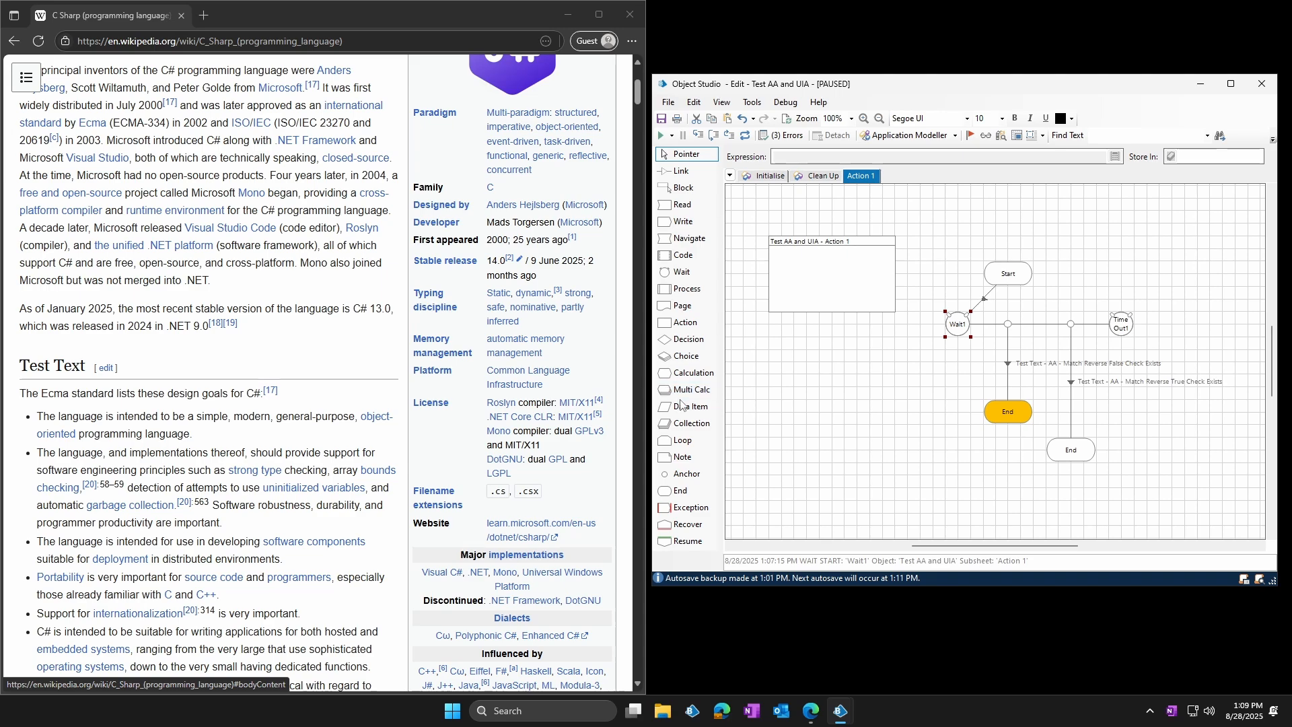
pyautogui.click(893, 357)
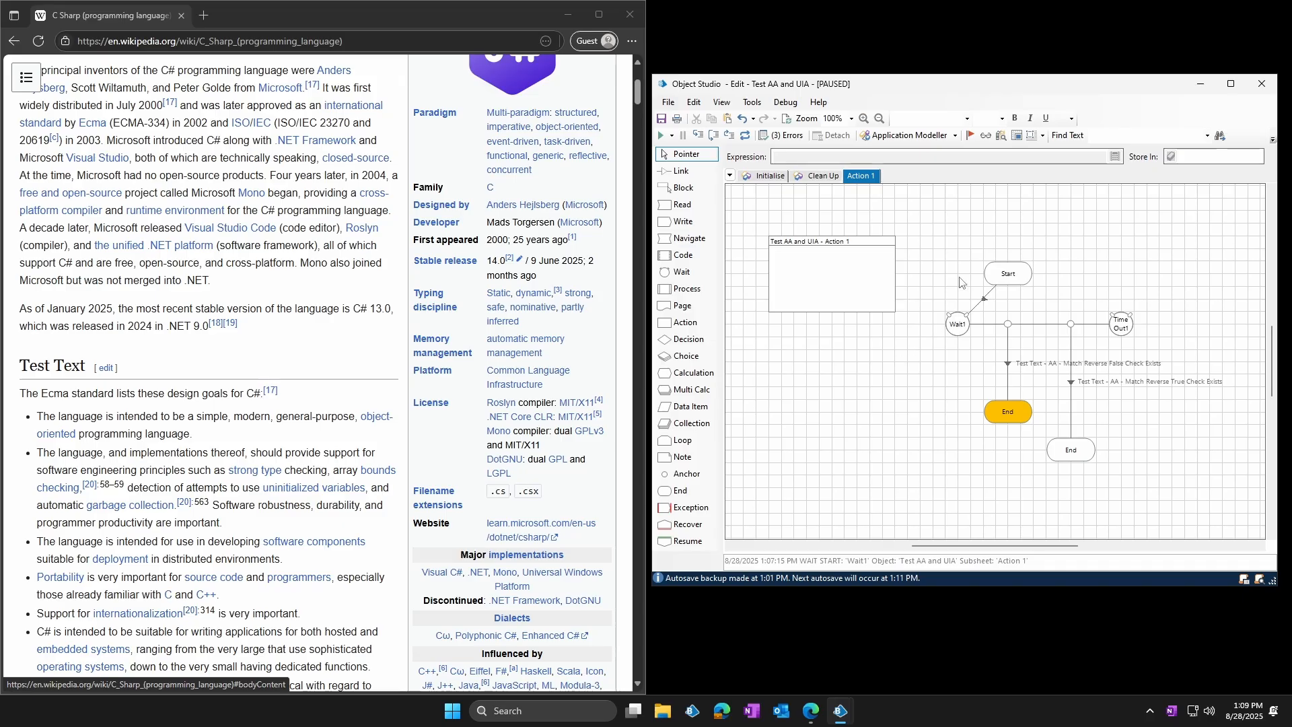